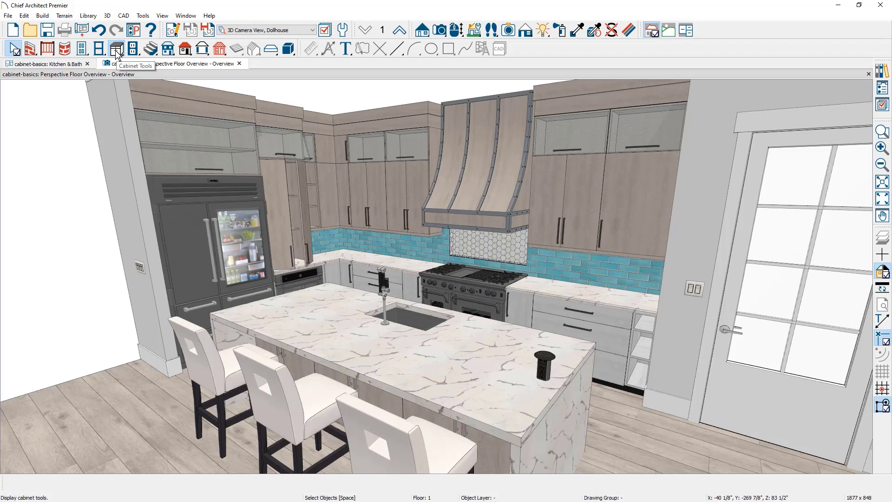
Display the cabinet tools palette with text labels and look through the cabinet commands.
{"action": "left_click", "coordinate": [116, 49]}
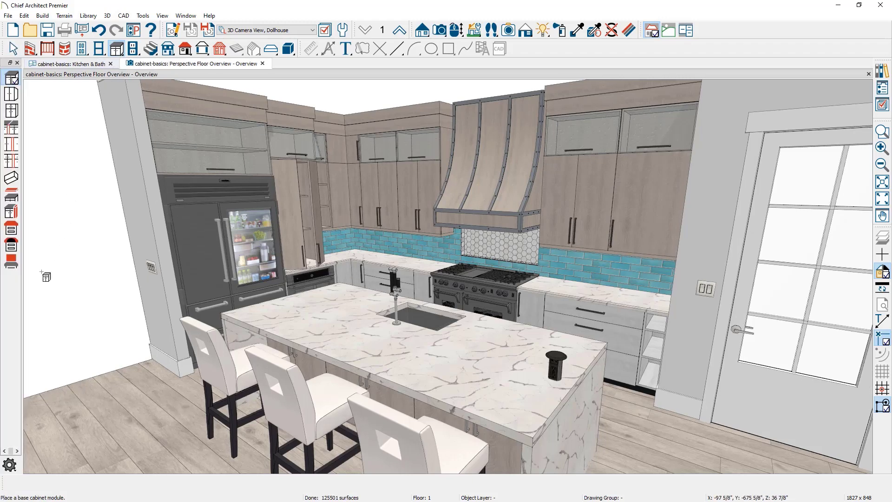
{"action": "left_click", "coordinate": [10, 465]}
{"action": "left_click", "coordinate": [28, 450]}
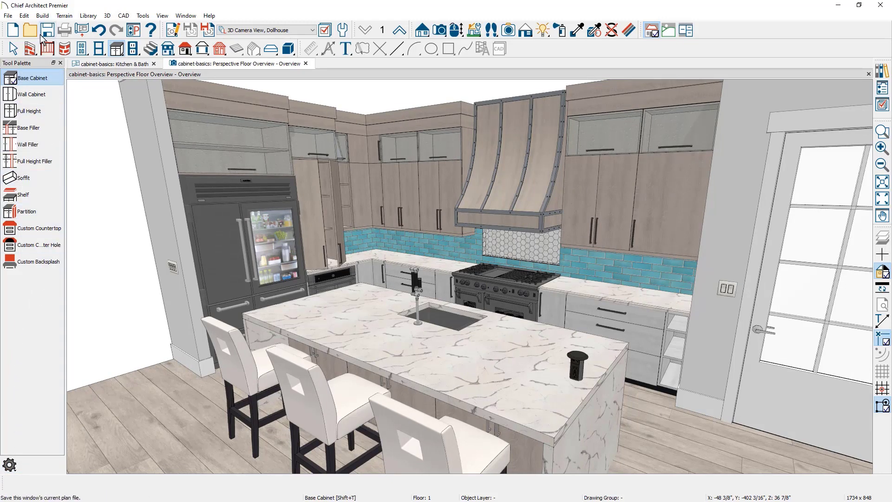
{"action": "left_click", "coordinate": [46, 17]}
{"action": "mouse_move", "coordinate": [88, 144]}
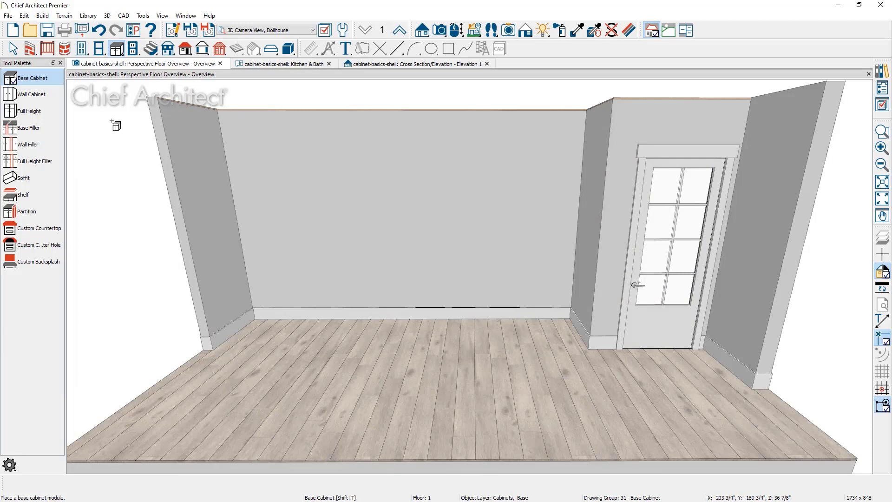
Place base cabinets in the 3D overview, along the plan view's back wall, and in the wall elevation.
{"action": "left_click", "coordinate": [336, 265]}
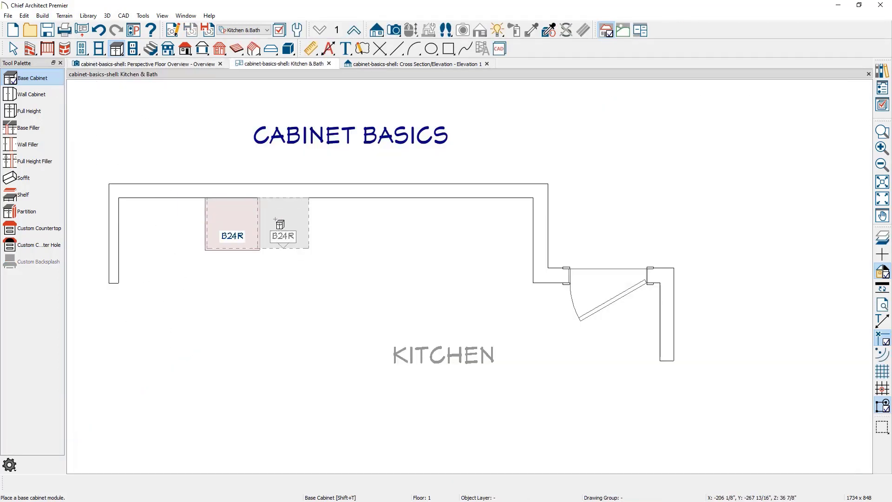
{"action": "left_click", "coordinate": [275, 219]}
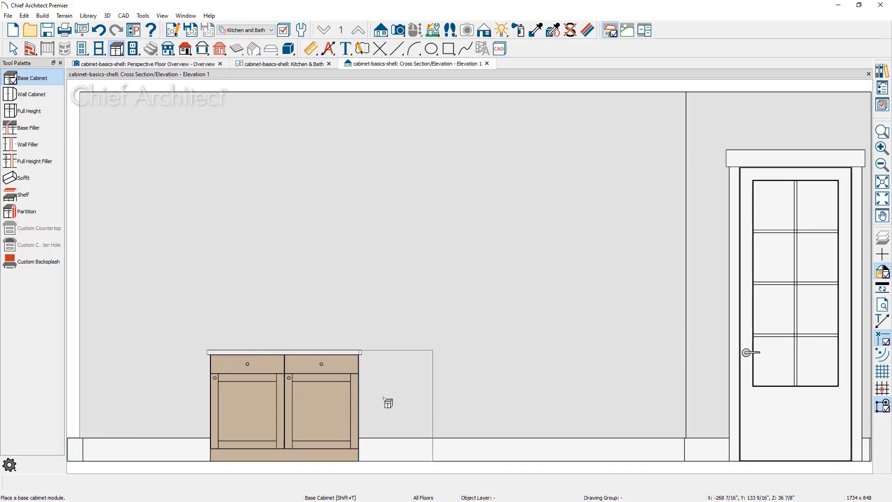
{"action": "left_click", "coordinate": [388, 402]}
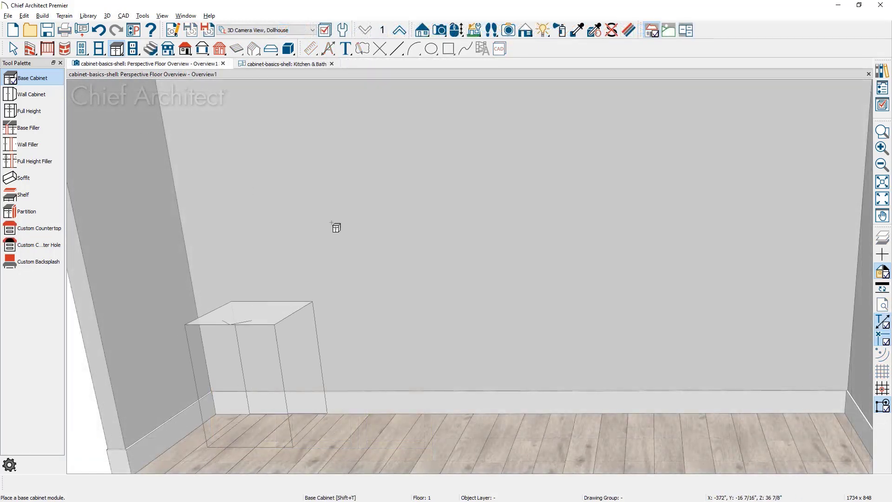
Place a base cabinet near the middle of the back wall in the 3D overview and widen it to 30 inches.
{"action": "left_click", "coordinate": [466, 326]}
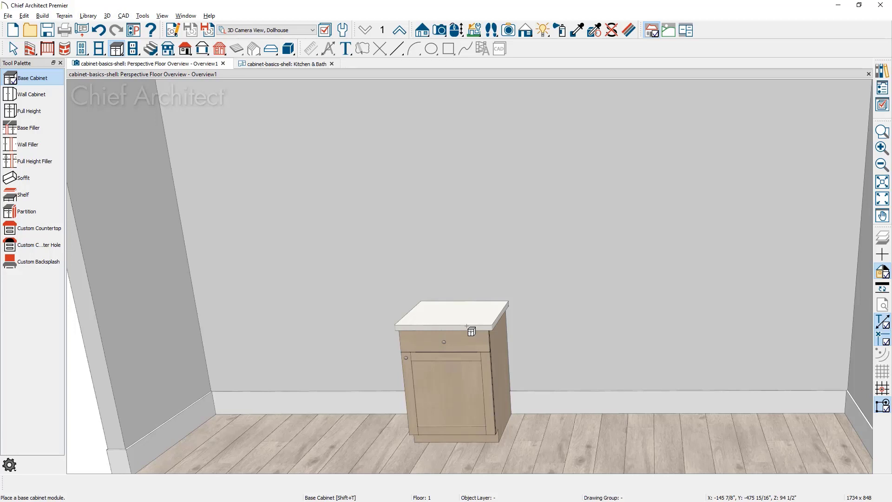
{"action": "key", "text": "space"}
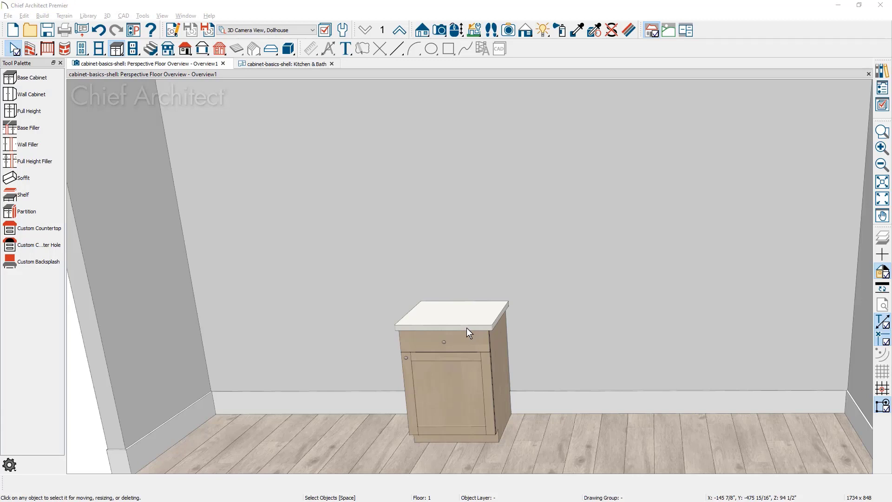
{"action": "left_click", "coordinate": [471, 375]}
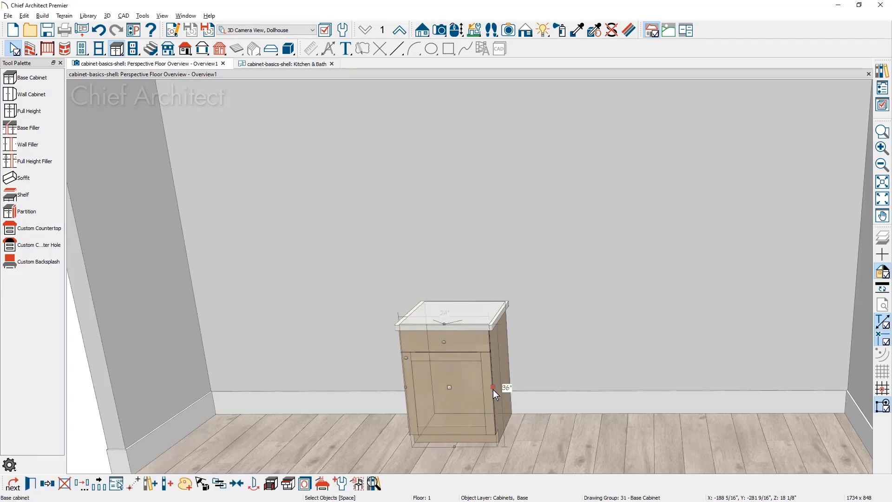
{"action": "left_click_drag", "start_coordinate": [492, 389], "coordinate": [516, 383]}
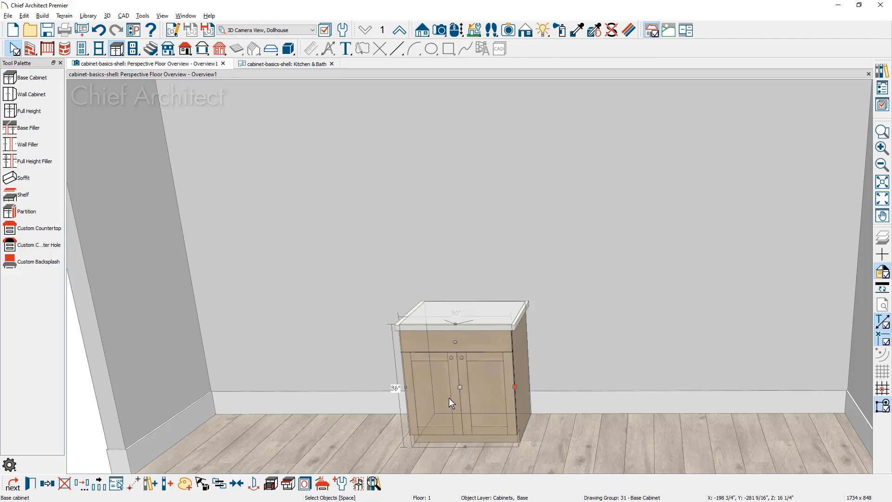
Open the 30-inch base cabinet's specification and examine the available cabinet style types.
{"action": "left_click", "coordinate": [31, 483]}
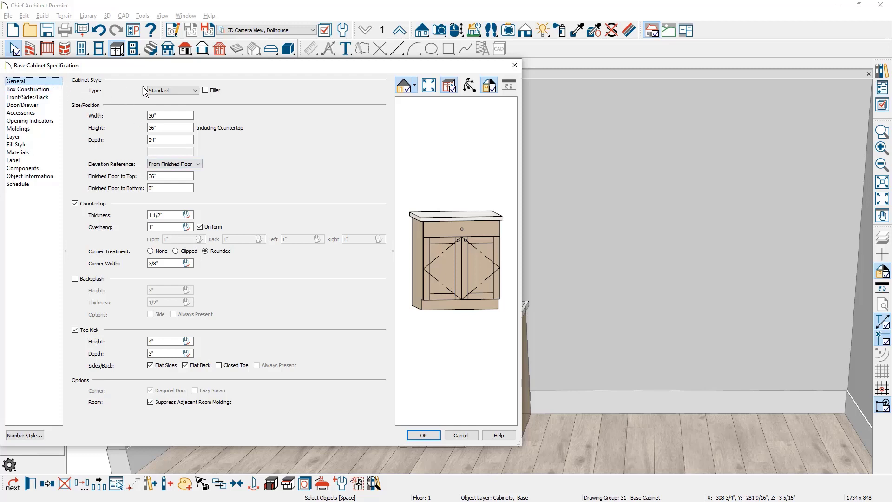
{"action": "left_click", "coordinate": [181, 90]}
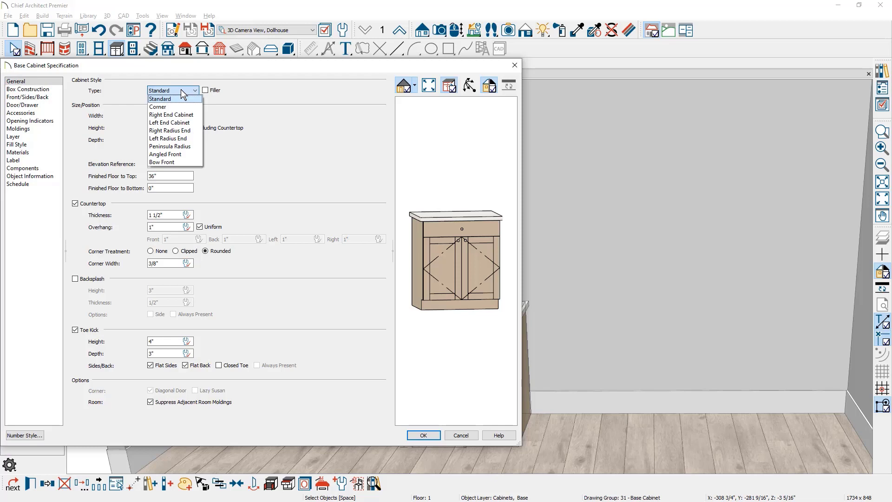
{"action": "left_click", "coordinate": [180, 90]}
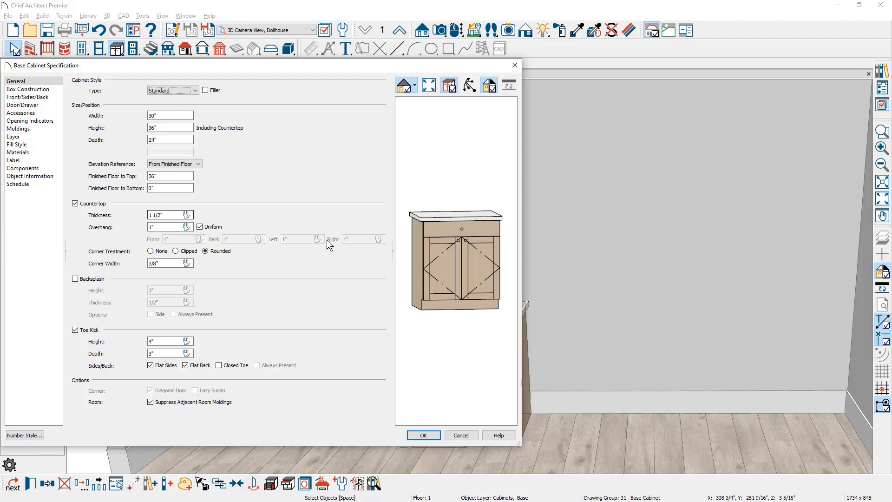
Select the door face item of the base cabinet and change its item type to Door - Right.
{"action": "left_click", "coordinate": [440, 250]}
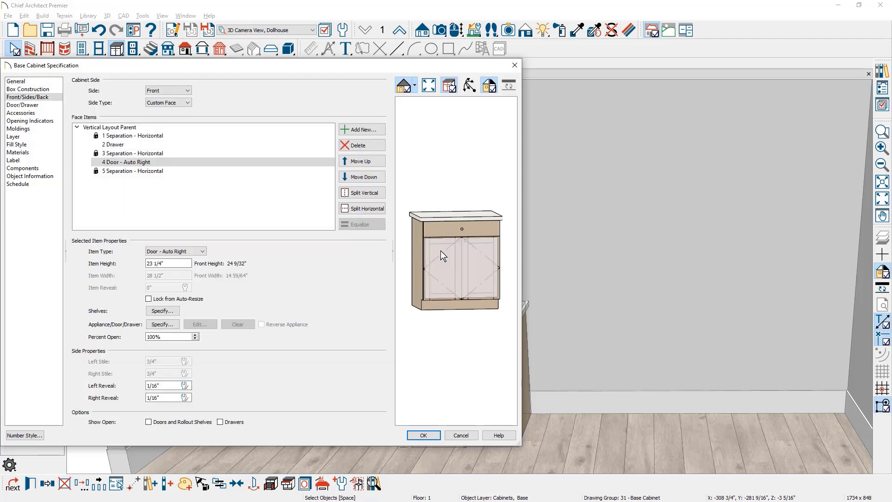
{"action": "left_click", "coordinate": [204, 253]}
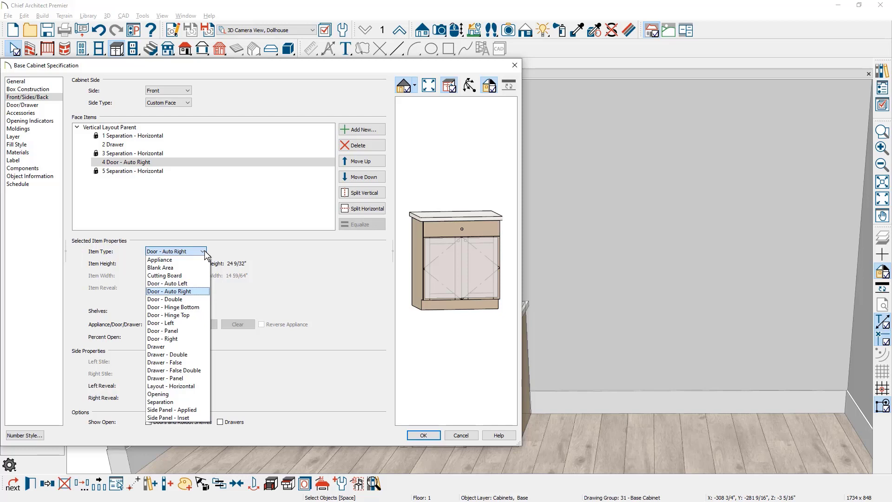
{"action": "left_click", "coordinate": [193, 337]}
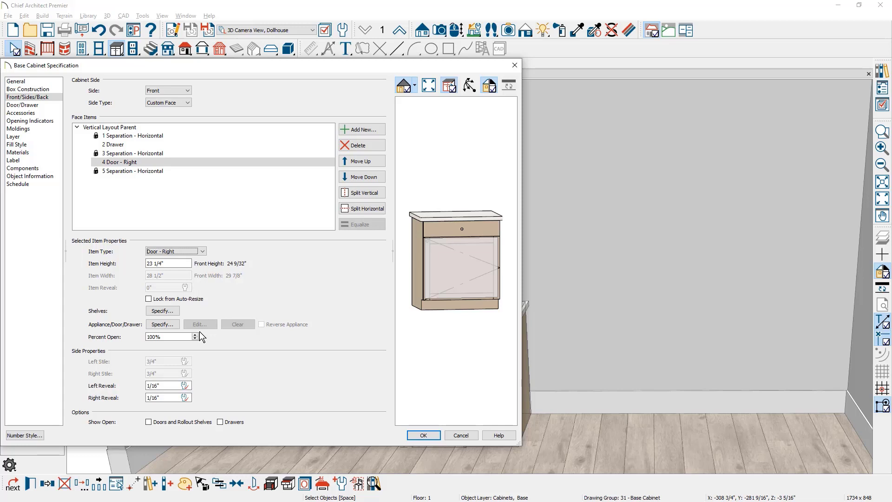
Change the selected door face item to Drawer, split it horizontally, and apply the cabinet changes.
{"action": "left_click", "coordinate": [207, 252]}
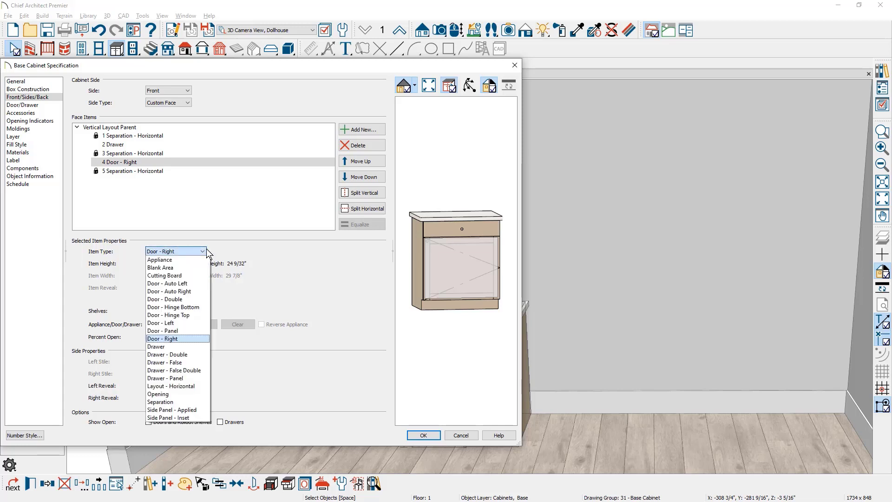
{"action": "left_click", "coordinate": [179, 347]}
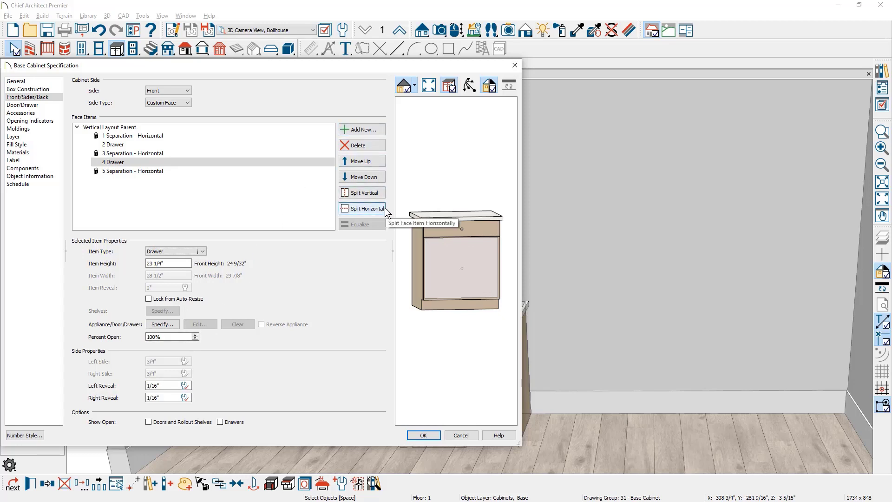
{"action": "left_click", "coordinate": [367, 209]}
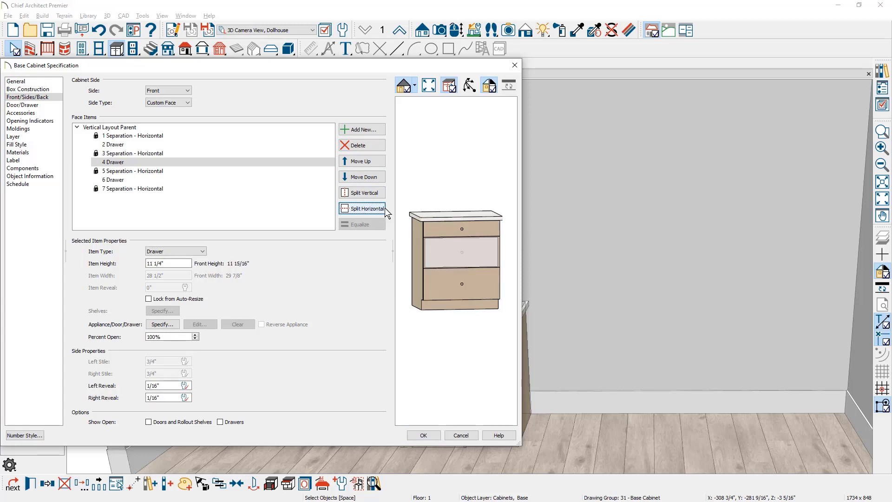
{"action": "left_click", "coordinate": [424, 435]}
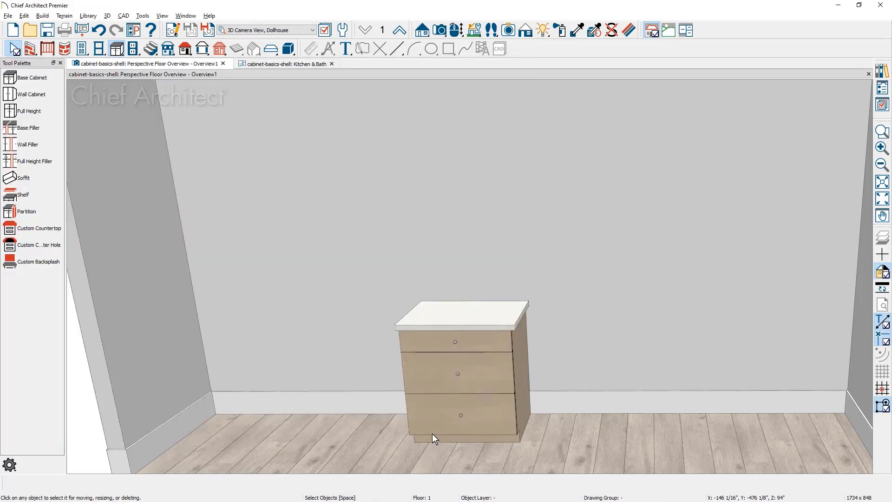
Place a corner base cabinet where the left wall meets the back wall.
{"action": "left_click", "coordinate": [51, 82]}
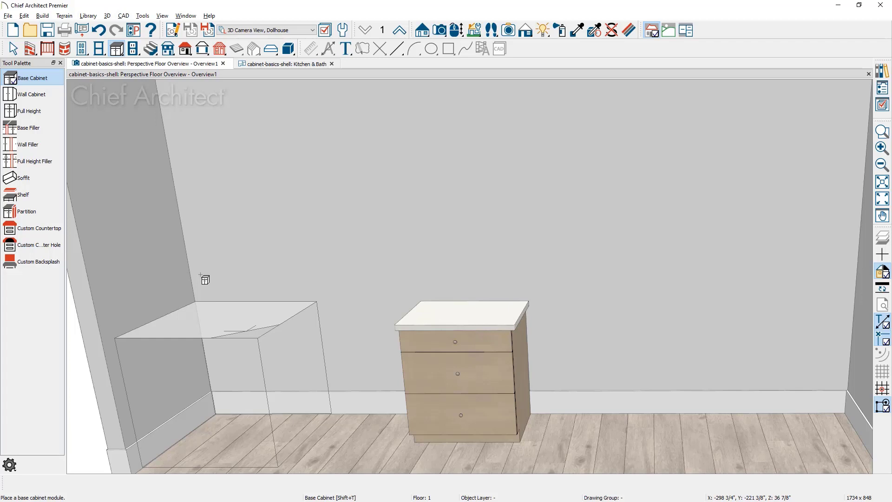
{"action": "left_click", "coordinate": [201, 274]}
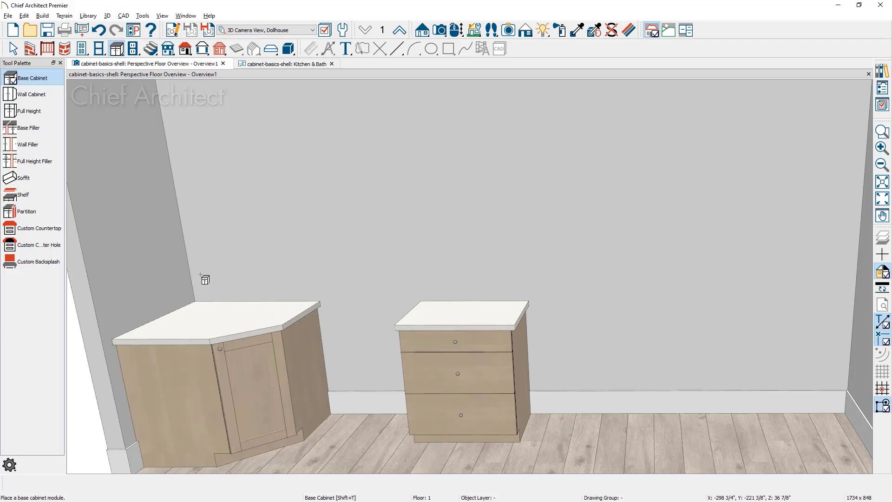
{"action": "key", "text": "space"}
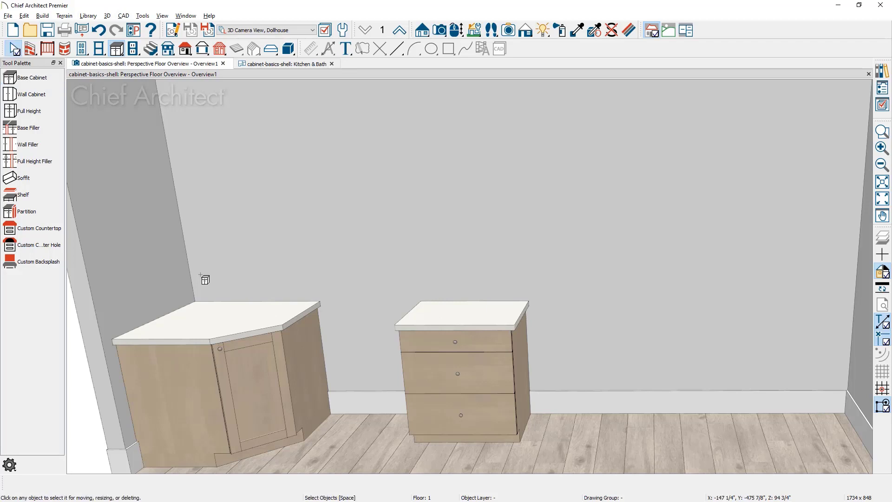
Turn off the Diagonal Door option for the left corner cabinet, check its preview from above, and apply the change.
{"action": "double_click", "coordinate": [206, 387]}
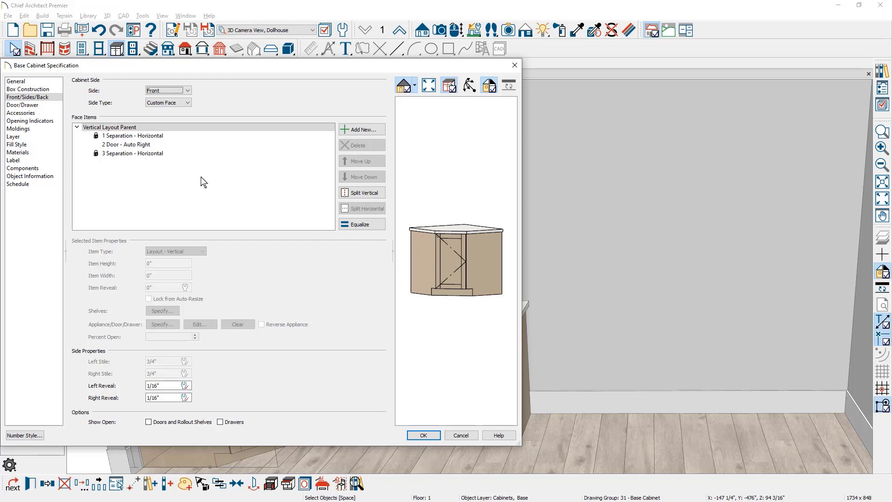
{"action": "left_click", "coordinate": [39, 81]}
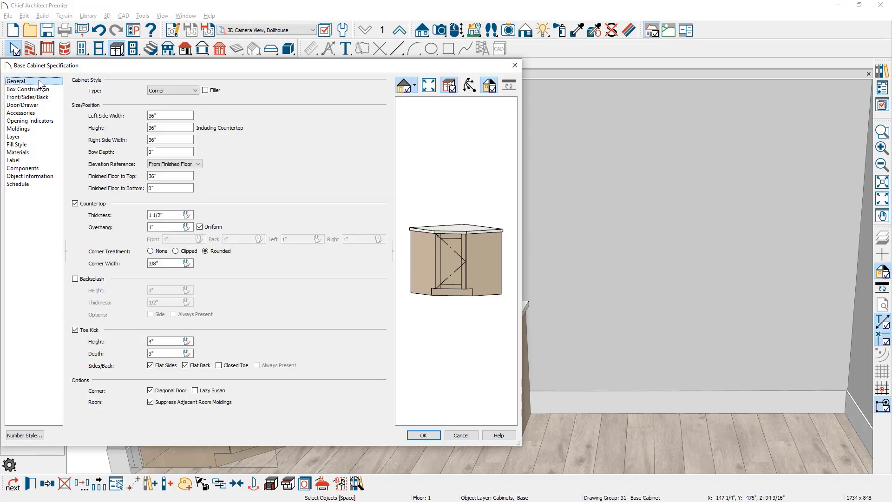
{"action": "left_click", "coordinate": [150, 393]}
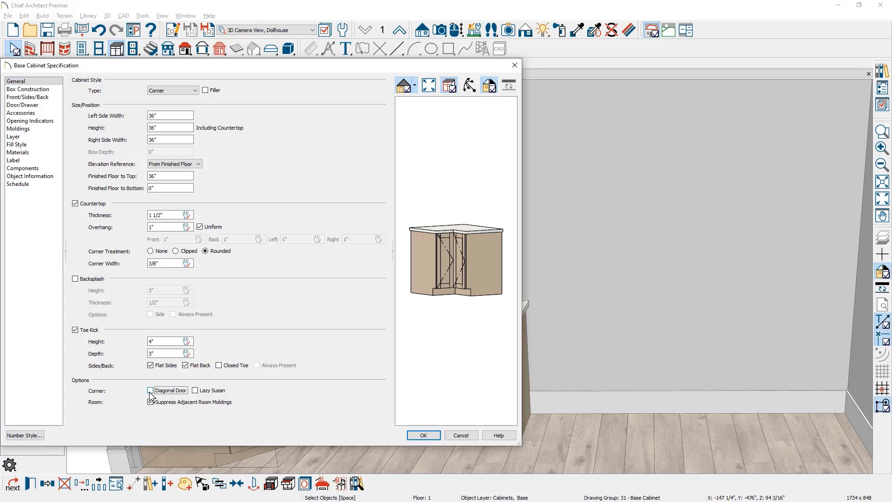
{"action": "left_click", "coordinate": [469, 85]}
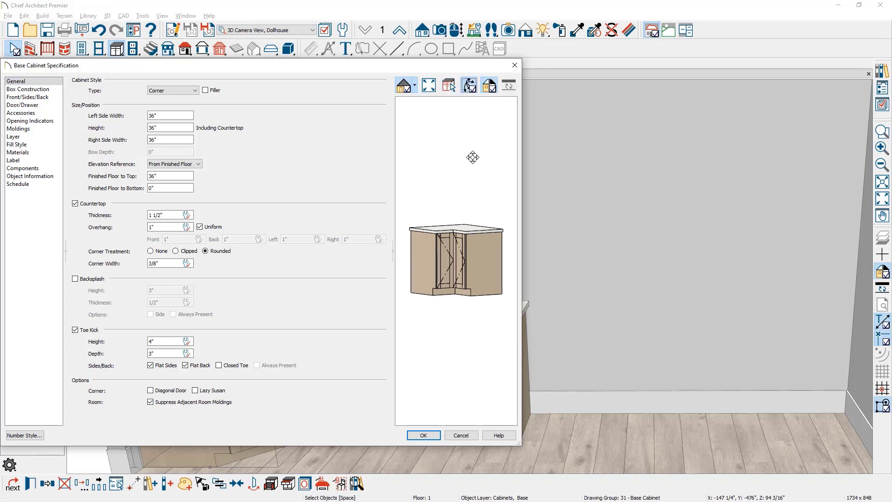
{"action": "left_click_drag", "start_coordinate": [472, 155], "coordinate": [482, 215]}
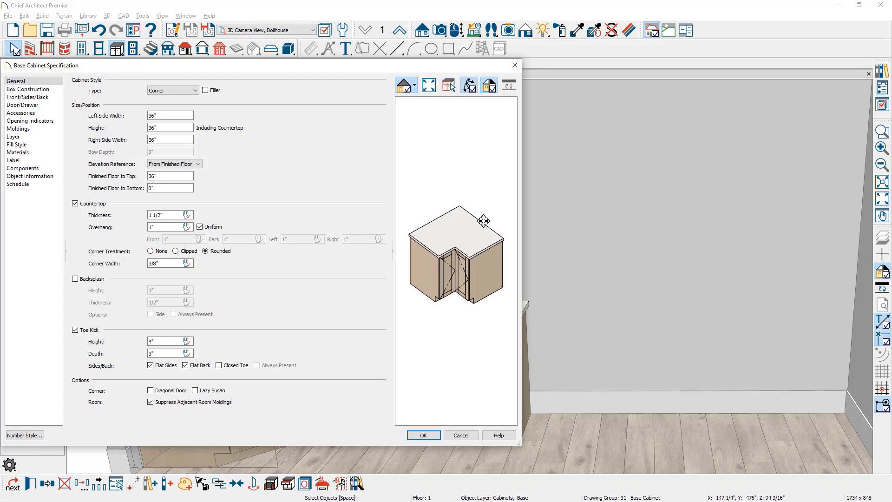
{"action": "left_click", "coordinate": [425, 435]}
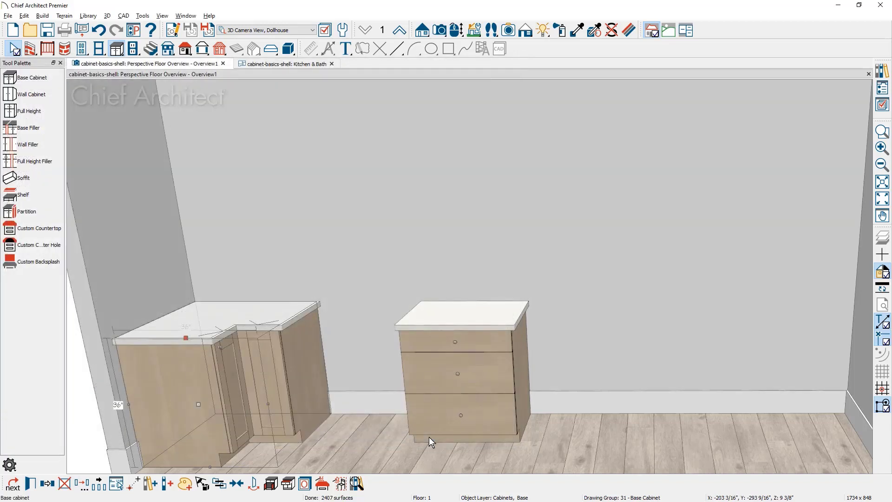
Place a corner base cabinet where the right wall meets the back wall.
{"action": "left_click", "coordinate": [56, 79]}
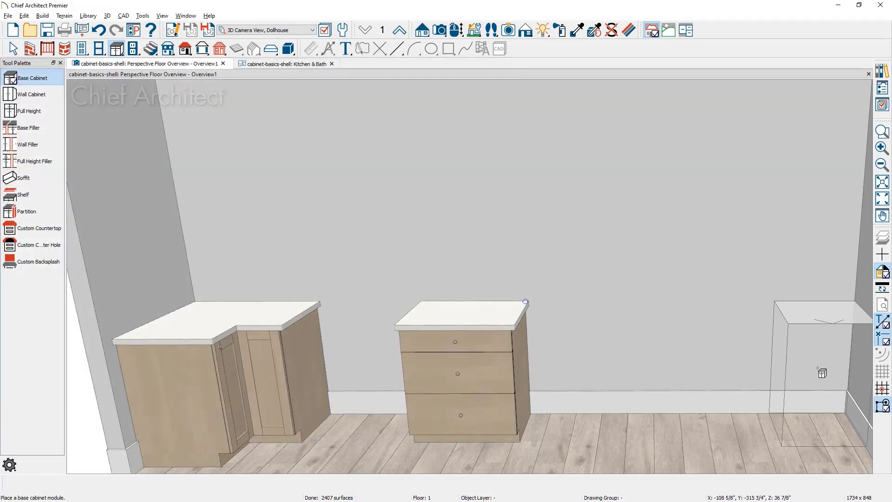
{"action": "left_click", "coordinate": [844, 372]}
{"action": "key", "text": "space"}
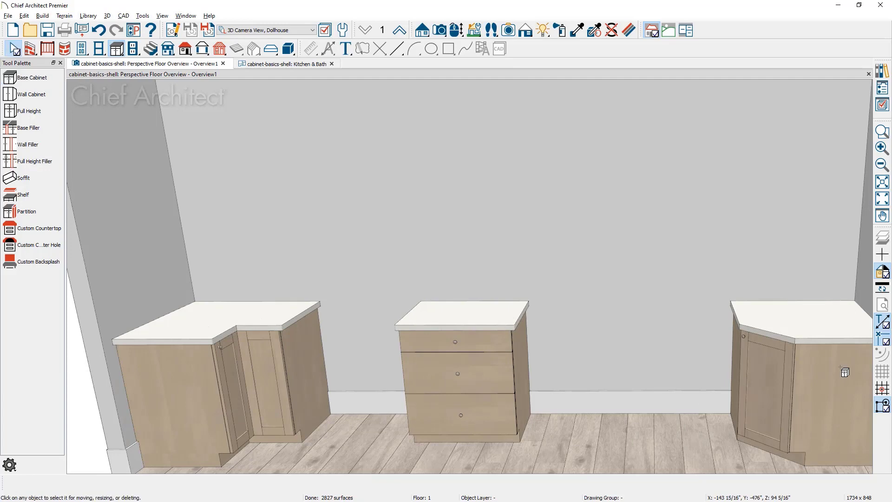
Set the right corner cabinet's bow depth to -3 inches and apply the change.
{"action": "left_click", "coordinate": [841, 369]}
{"action": "double_click", "coordinate": [840, 367]}
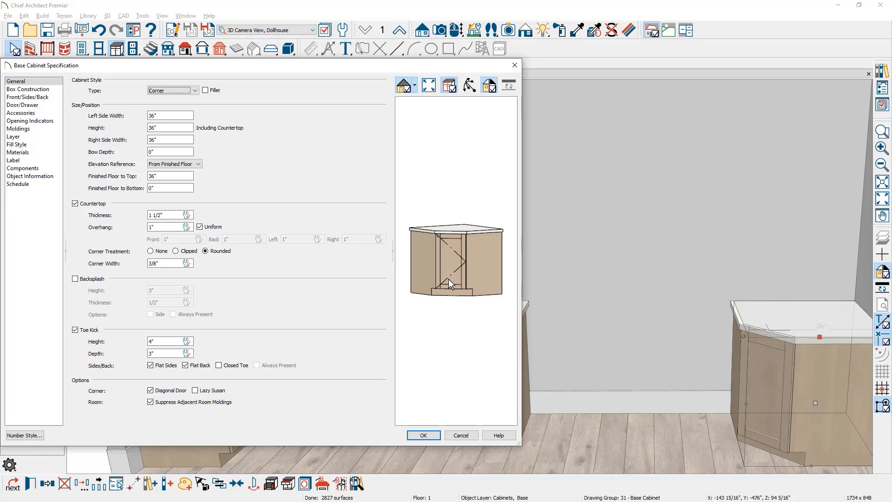
{"action": "double_click", "coordinate": [151, 152]}
{"action": "type", "text": "-3"}
{"action": "key", "text": "Tab"}
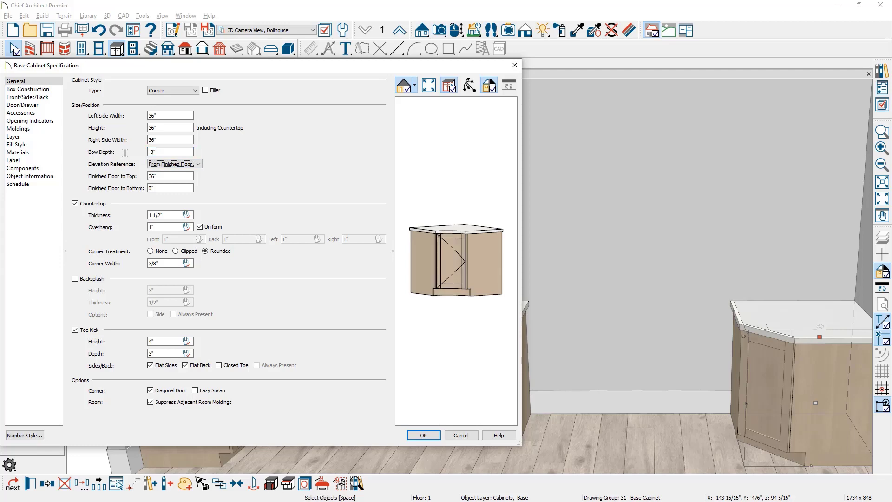
{"action": "left_click", "coordinate": [412, 433]}
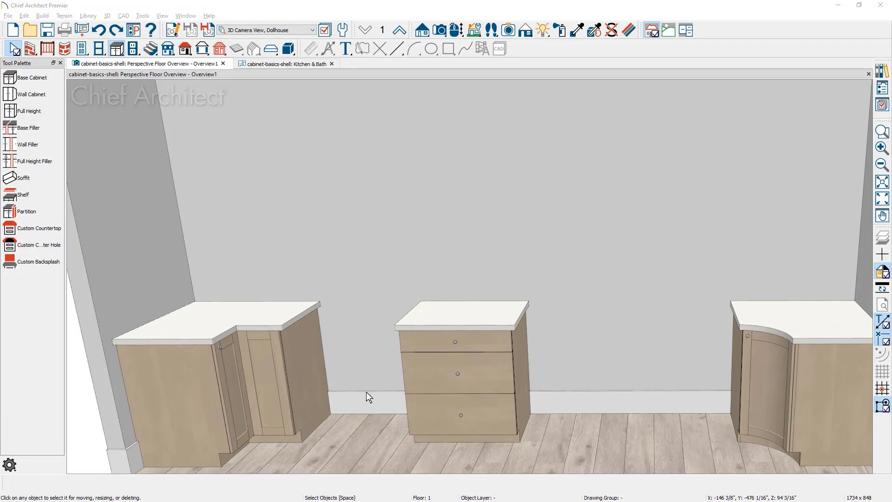
Move the three-drawer base cabinet against the left corner cabinet, then place a base cabinet next to it widened to 36 inches.
{"action": "left_click", "coordinate": [444, 395]}
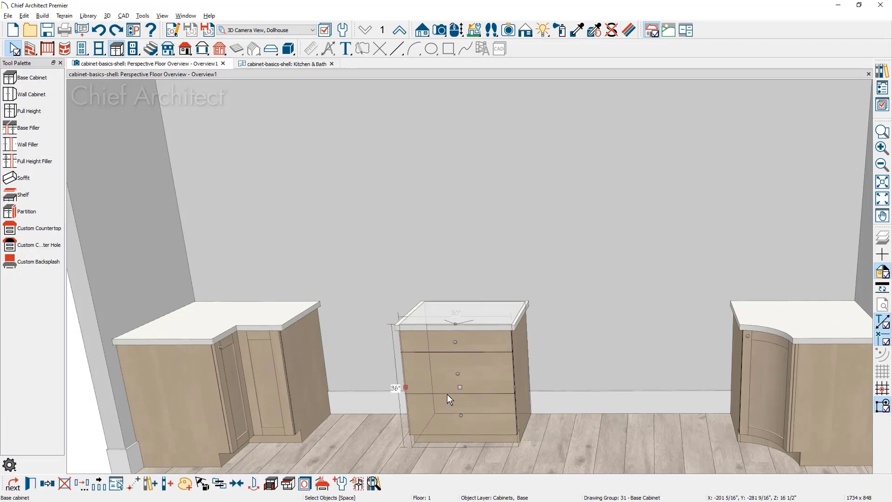
{"action": "left_click_drag", "start_coordinate": [460, 389], "coordinate": [330, 375]}
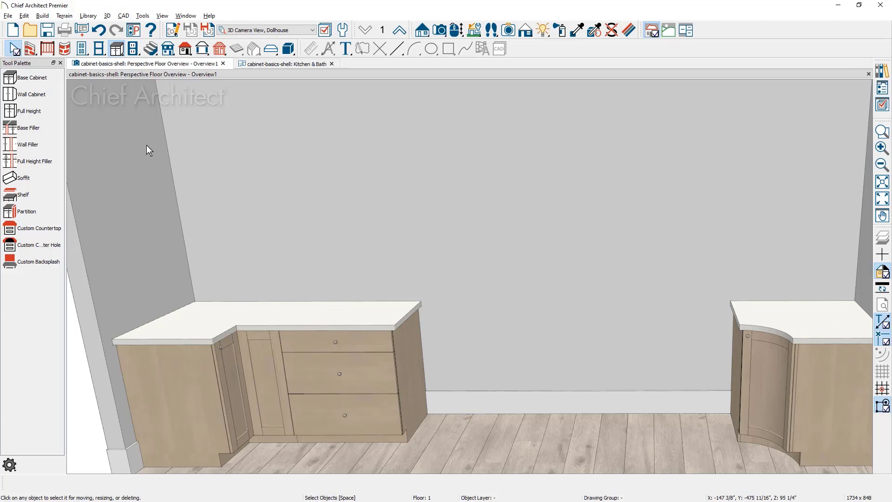
{"action": "left_click", "coordinate": [19, 78]}
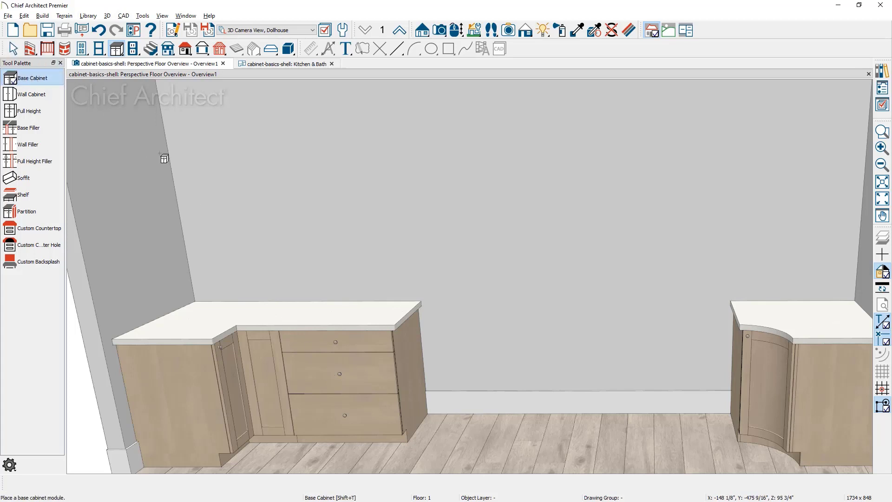
{"action": "left_click", "coordinate": [457, 377]}
{"action": "left_click_drag", "start_coordinate": [488, 389], "coordinate": [527, 392]}
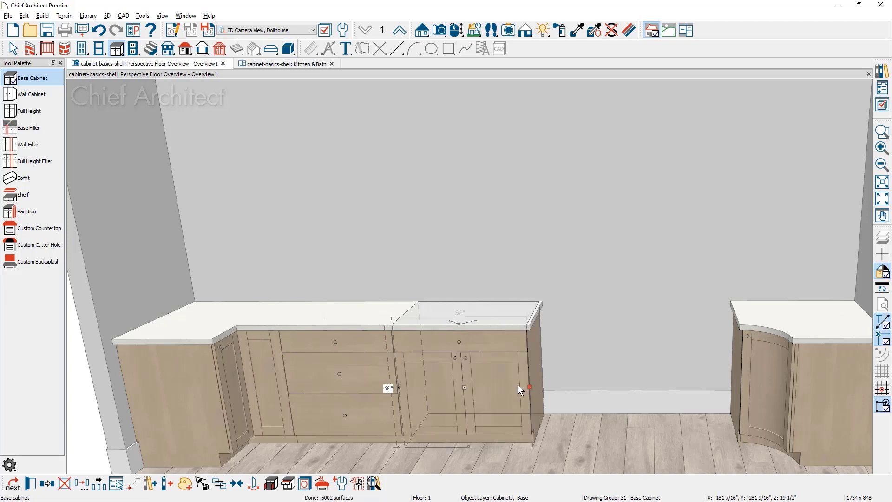
Add two more base cabinets to the back-wall run and widen the last one to 30 inches toward the right corner cabinet.
{"action": "left_click", "coordinate": [55, 83]}
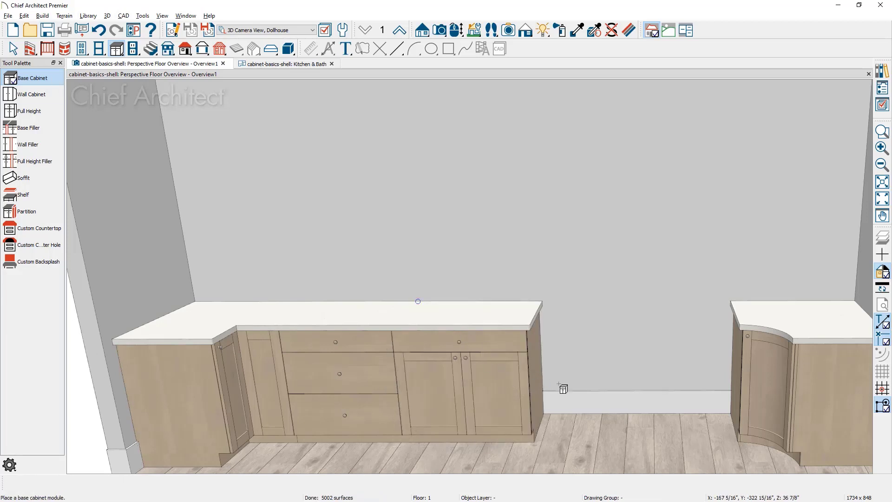
{"action": "left_click", "coordinate": [575, 391]}
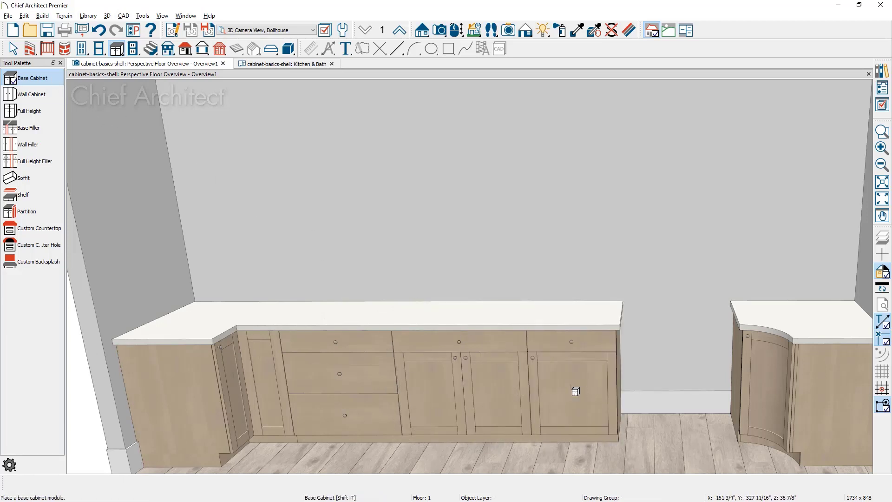
{"action": "left_click", "coordinate": [641, 394]}
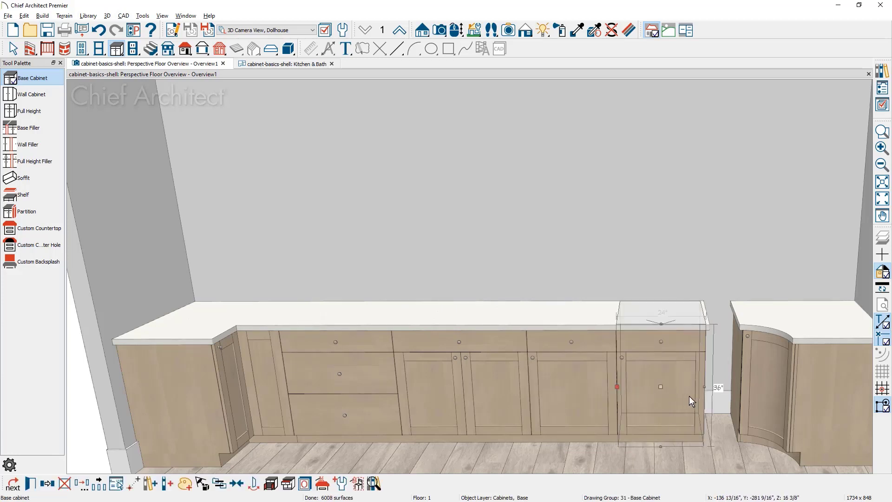
{"action": "left_click_drag", "start_coordinate": [704, 388], "coordinate": [728, 390]}
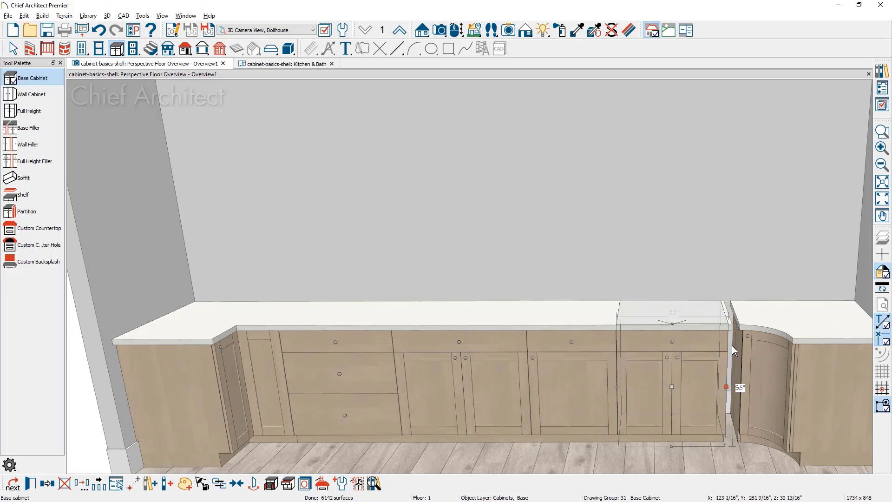
{"action": "key", "text": "space"}
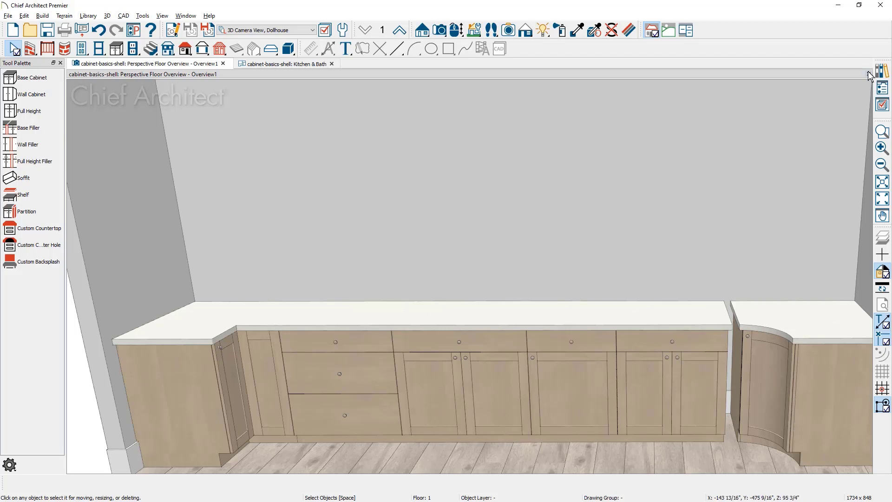
Open the library and apply the Basic Arch Raised Panel Door to the single-door base cabinet in the back-wall run.
{"action": "left_click", "coordinate": [882, 71]}
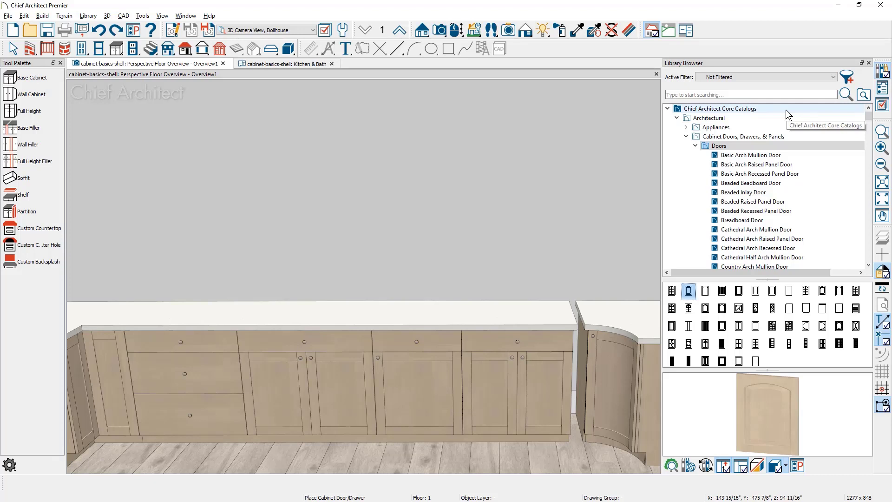
{"action": "left_click", "coordinate": [688, 290]}
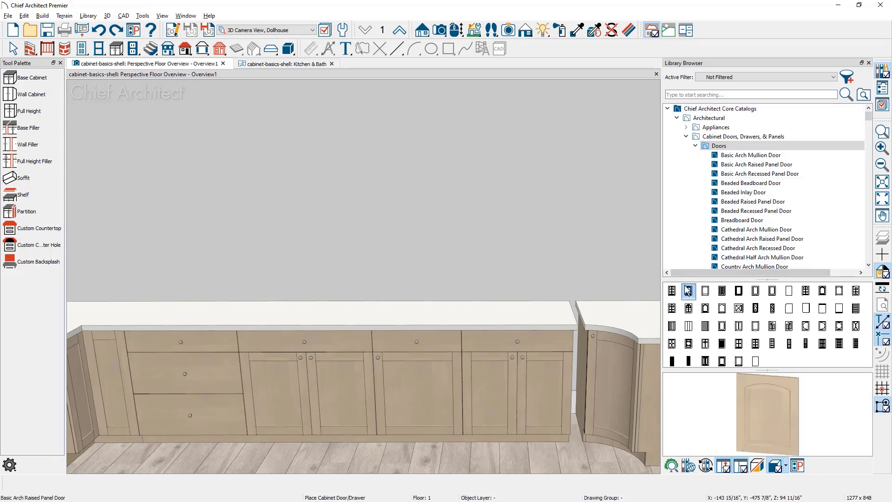
{"action": "left_click", "coordinate": [442, 365]}
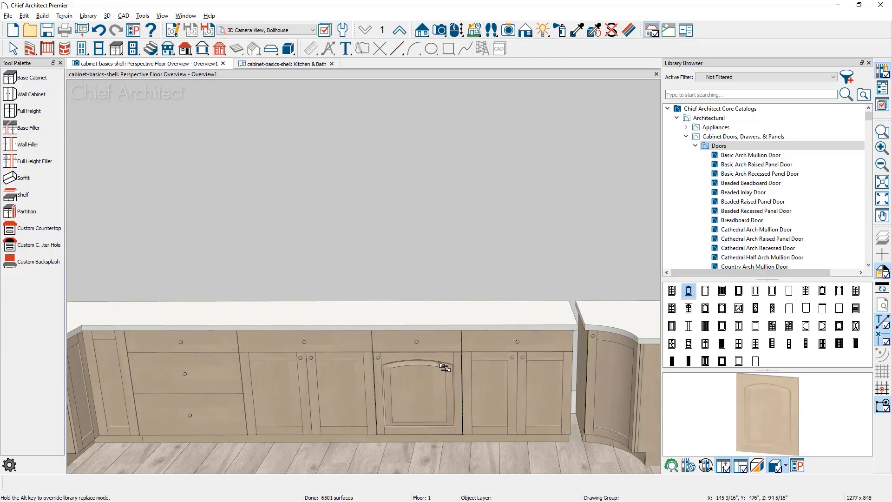
Apply the Airedale Door and Airedale Drawer from the Decora door styles to the single-door base cabinet.
{"action": "left_click_drag", "start_coordinate": [868, 119], "coordinate": [868, 186]}
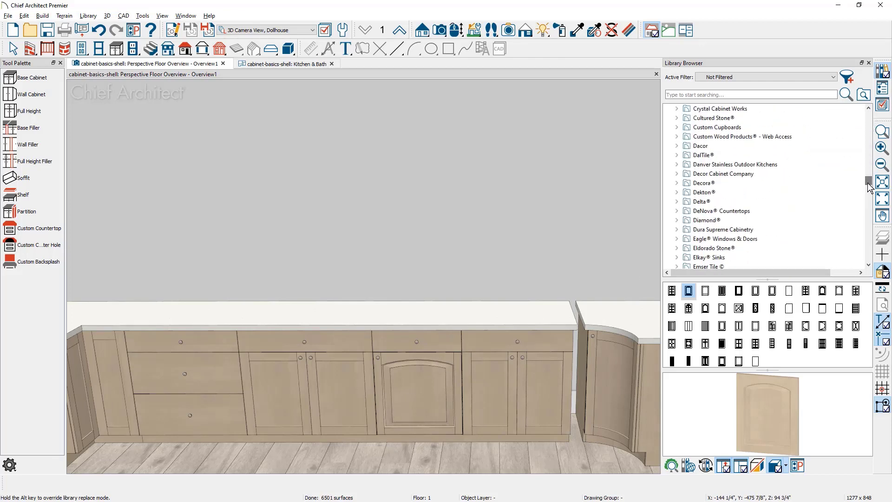
{"action": "left_click", "coordinate": [702, 183]}
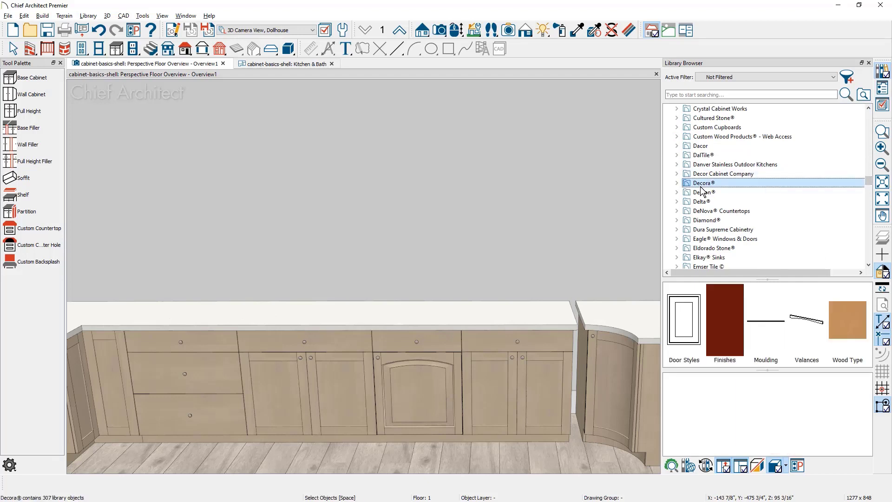
{"action": "double_click", "coordinate": [677, 333]}
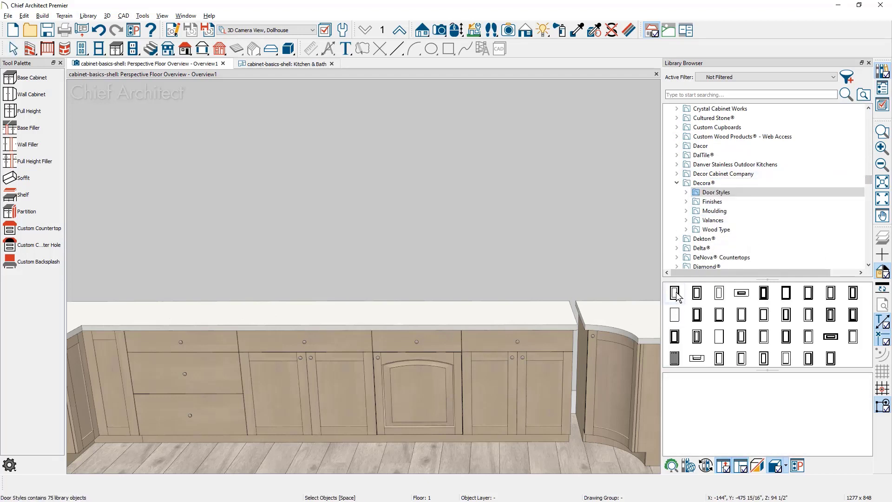
{"action": "double_click", "coordinate": [675, 293]}
{"action": "left_click", "coordinate": [715, 323]}
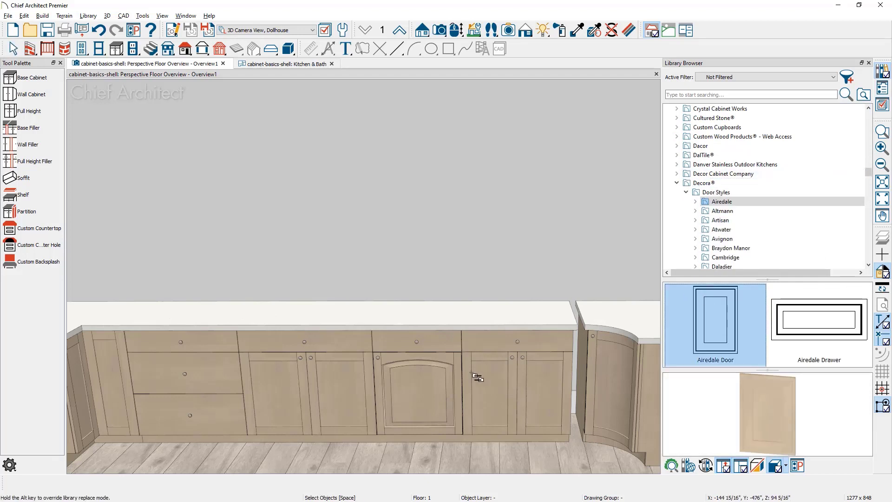
{"action": "left_click", "coordinate": [435, 384]}
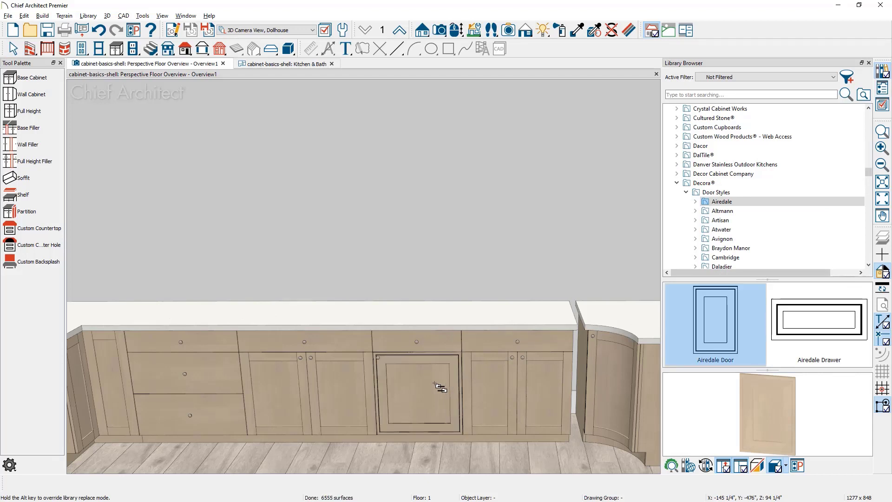
{"action": "left_click", "coordinate": [817, 338]}
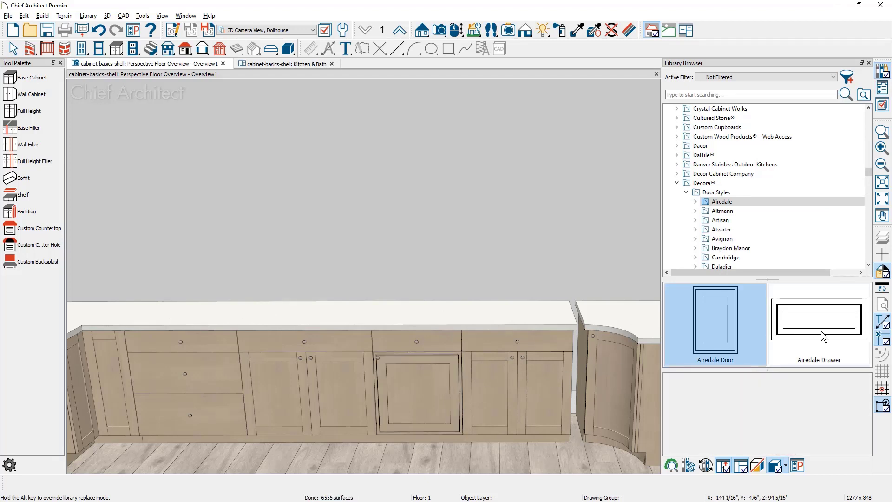
{"action": "left_click", "coordinate": [449, 347]}
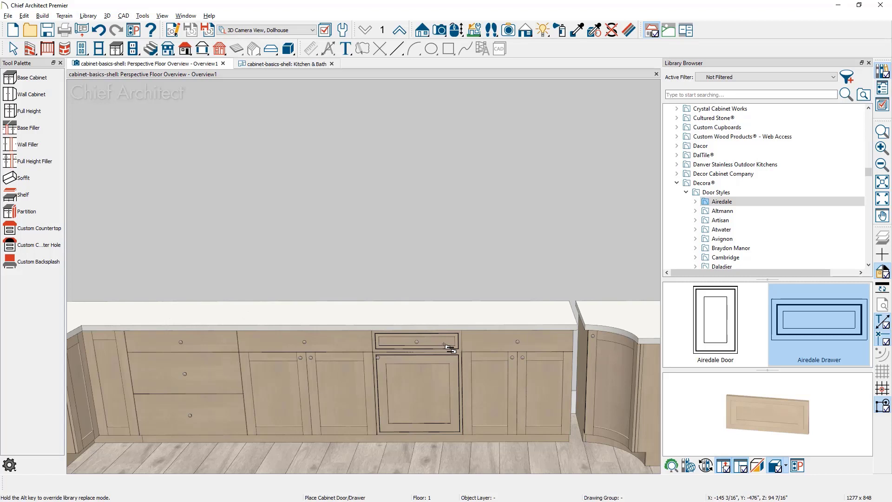
Paint the single-door base cabinet with the Alder wood type from the Decora catalog.
{"action": "left_click", "coordinate": [686, 193]}
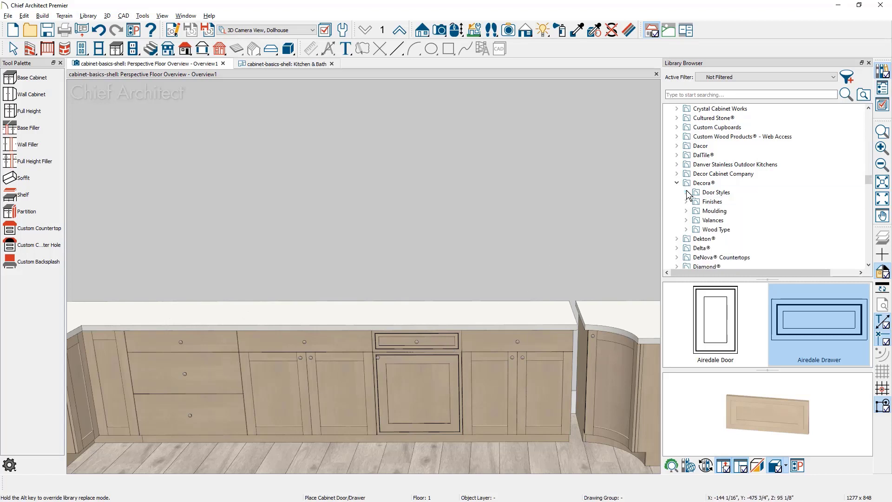
{"action": "left_click", "coordinate": [695, 230]}
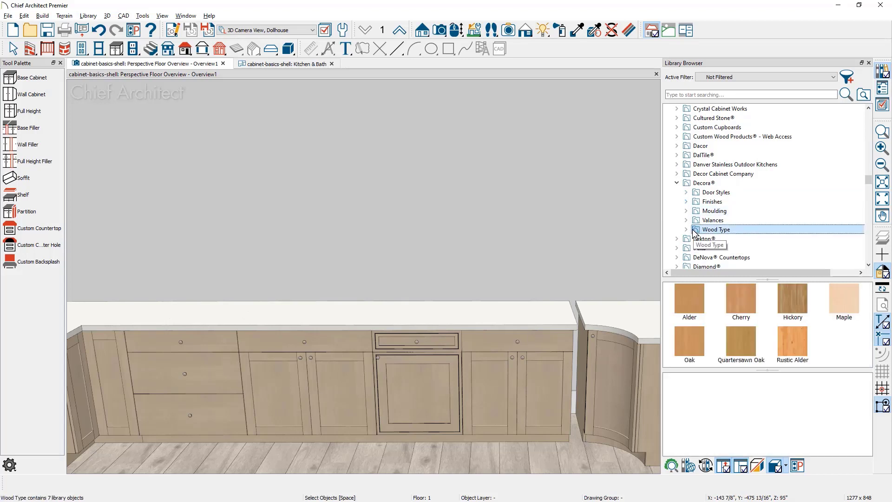
{"action": "left_click", "coordinate": [689, 298]}
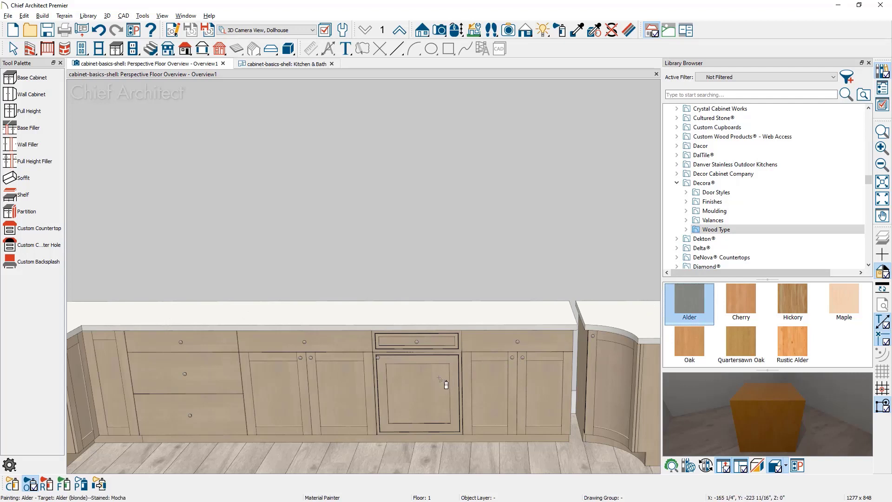
{"action": "left_click", "coordinate": [441, 380]}
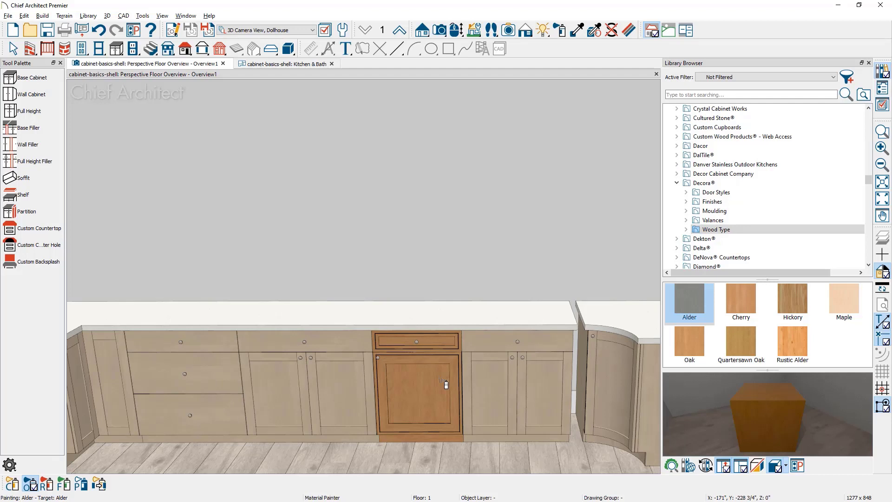
Blend the Natural Bronze glaze from the Decora finishes into the single-door cabinet's Alder material.
{"action": "left_click", "coordinate": [685, 202]}
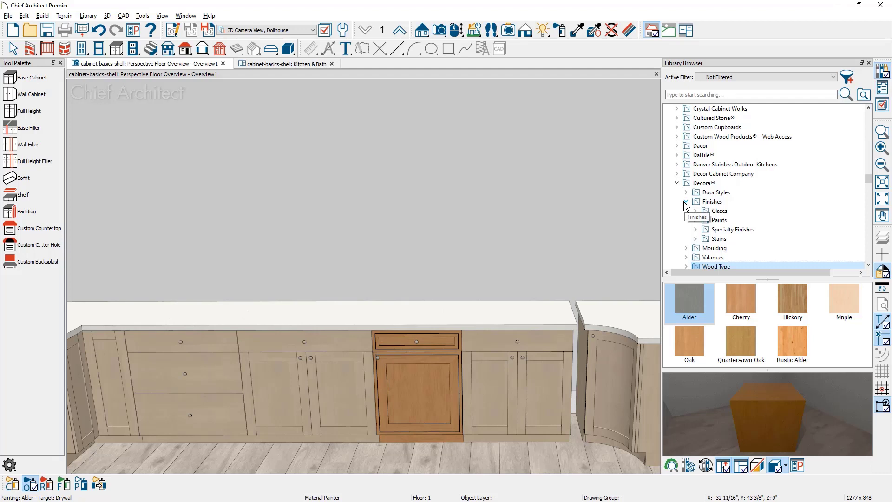
{"action": "double_click", "coordinate": [709, 212]}
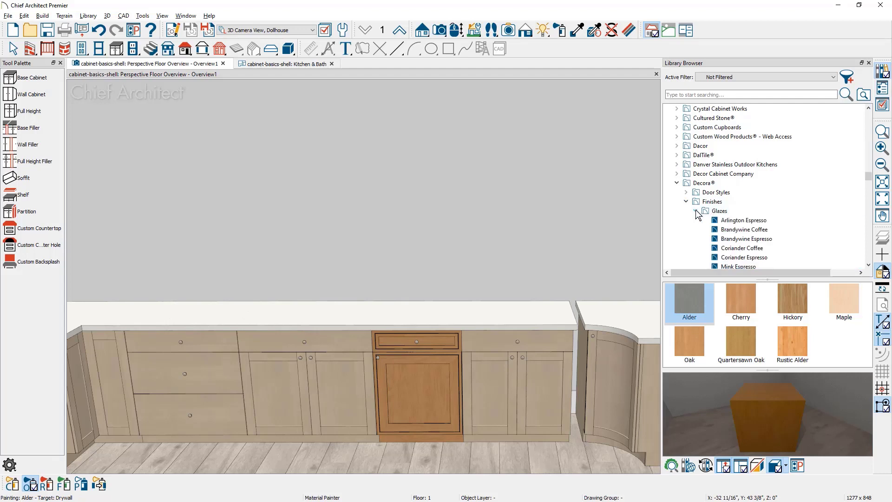
{"action": "left_click", "coordinate": [734, 230]}
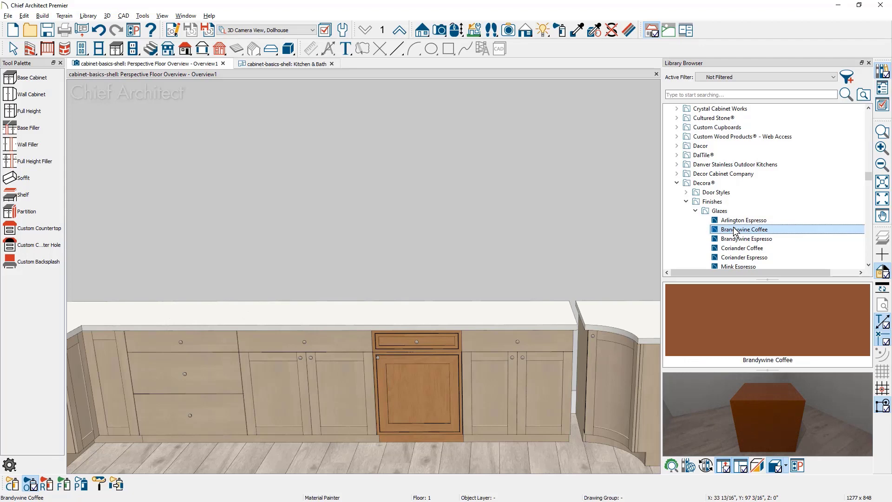
{"action": "left_click", "coordinate": [739, 211]}
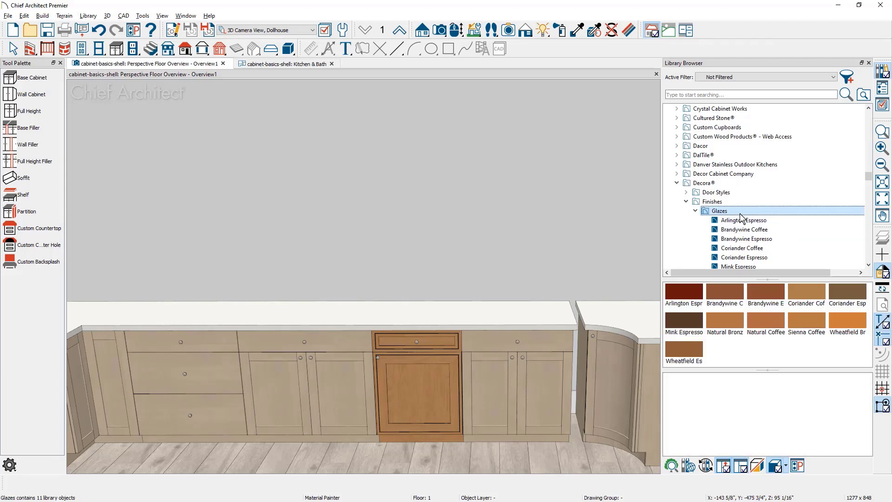
{"action": "left_click", "coordinate": [739, 329]}
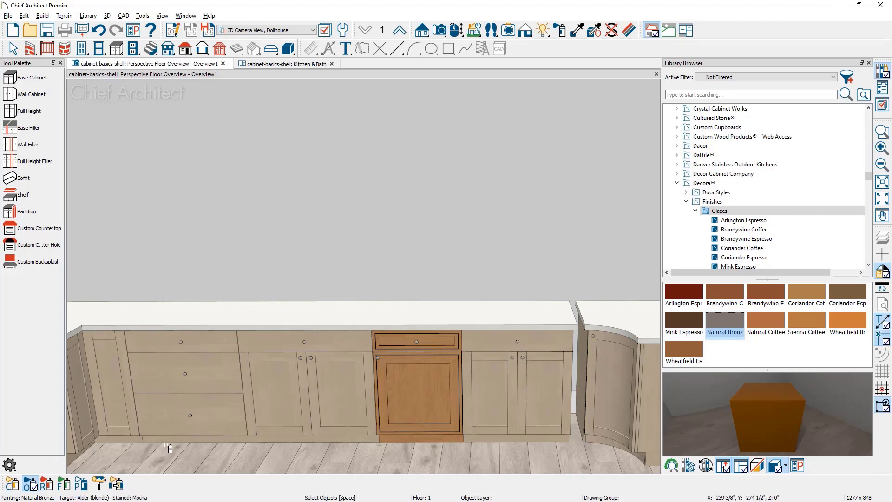
{"action": "left_click", "coordinate": [99, 481]}
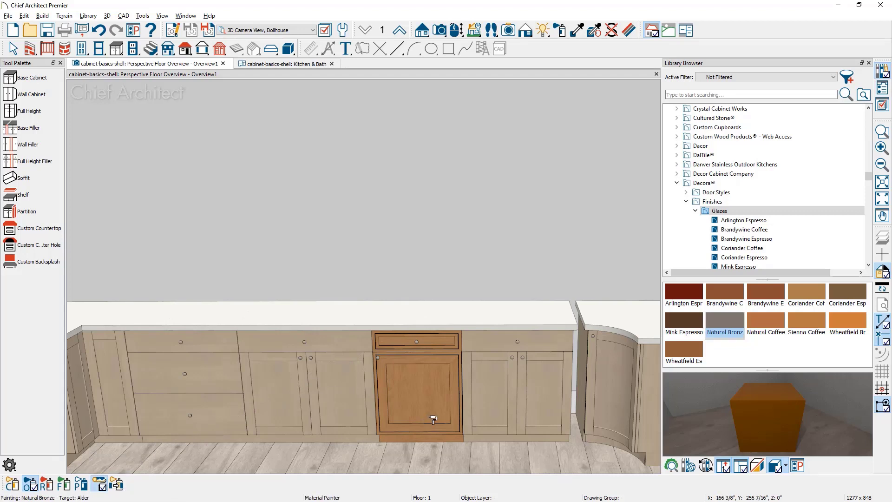
{"action": "left_click", "coordinate": [432, 419]}
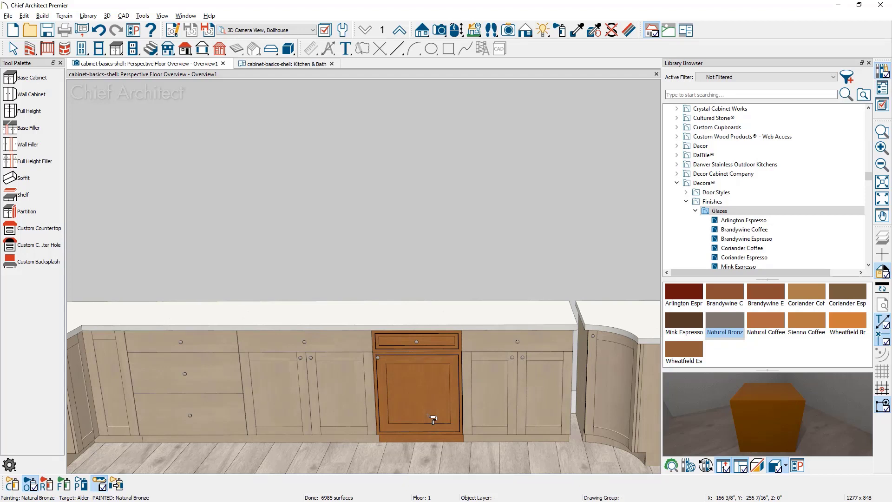
Replace the single-door cabinet's material with the Decora paint Agreeable Gray, with material blending turned off.
{"action": "left_click", "coordinate": [695, 211]}
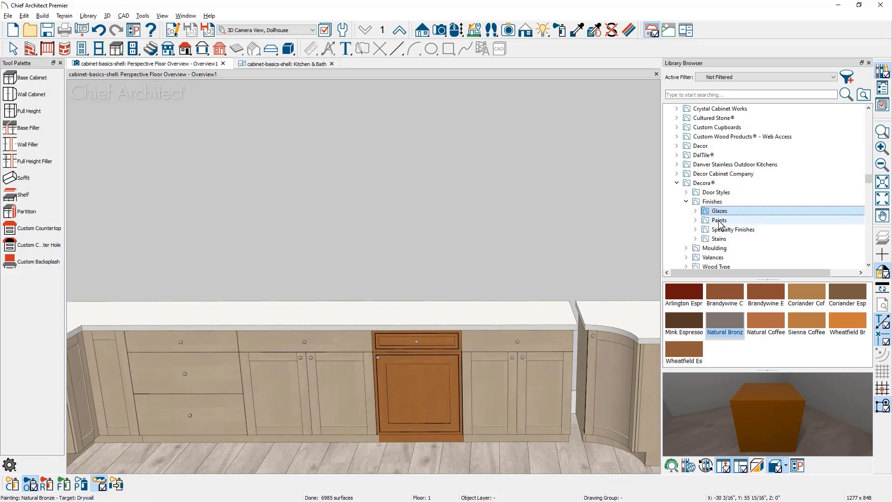
{"action": "left_click", "coordinate": [718, 221]}
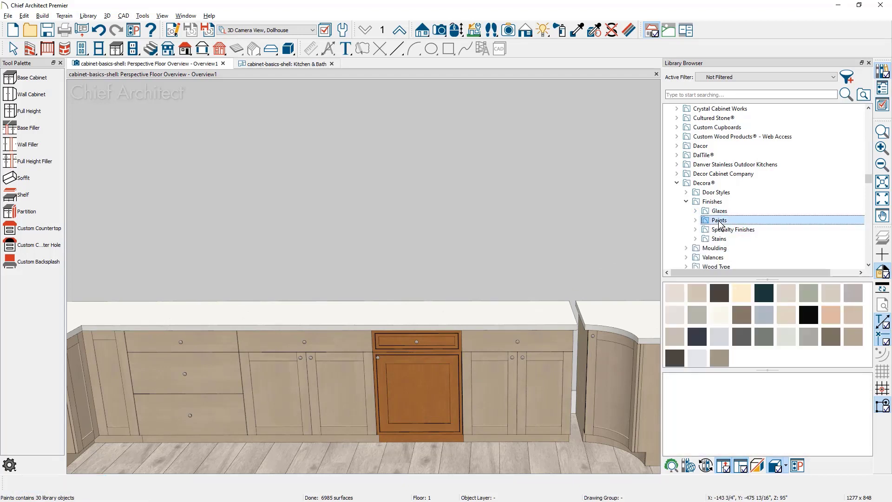
{"action": "left_click", "coordinate": [674, 292]}
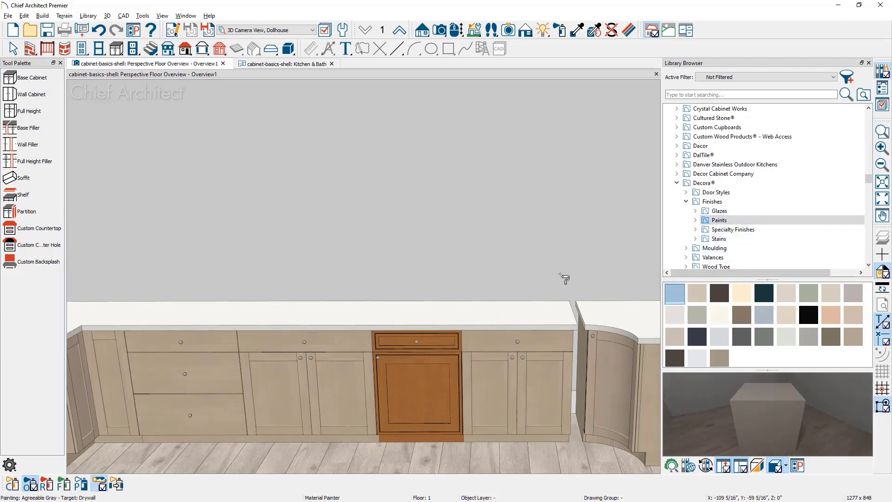
{"action": "left_click", "coordinate": [99, 484]}
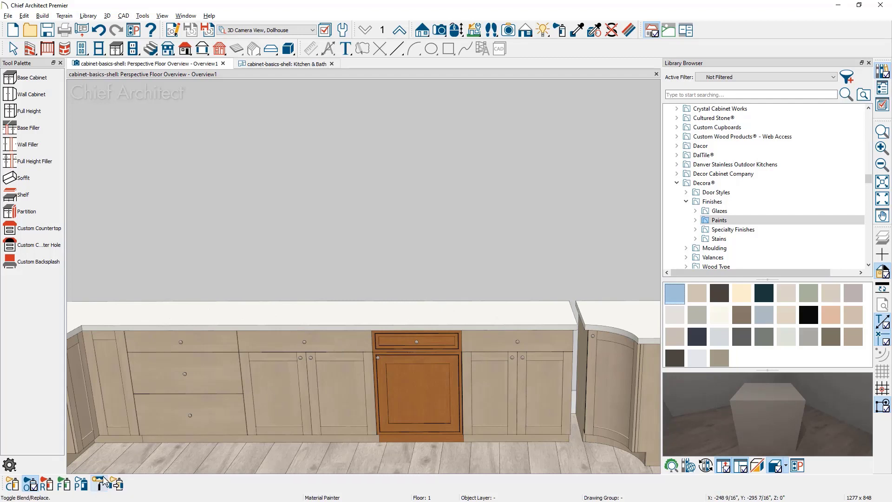
{"action": "left_click", "coordinate": [402, 396]}
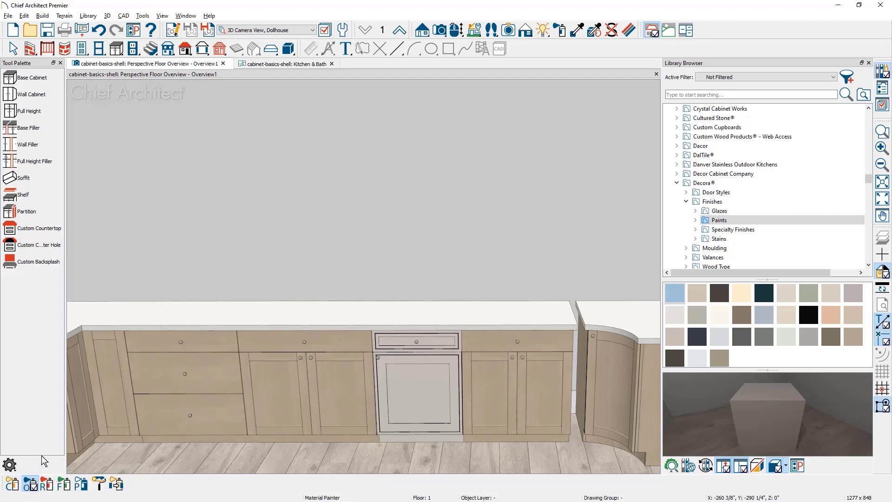
Paint only the door panels of the double-door cabinet beside the painted cabinet with Agreeable Gray, using component painting.
{"action": "left_click", "coordinate": [15, 485]}
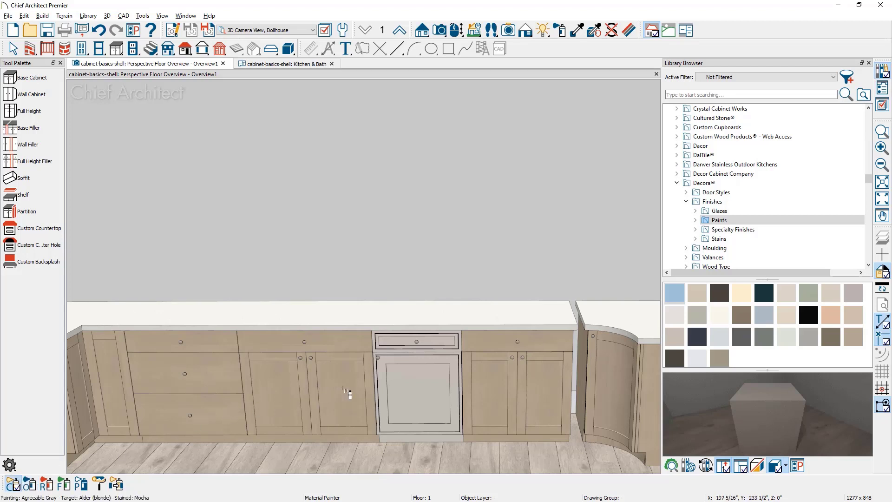
{"action": "left_click", "coordinate": [350, 394]}
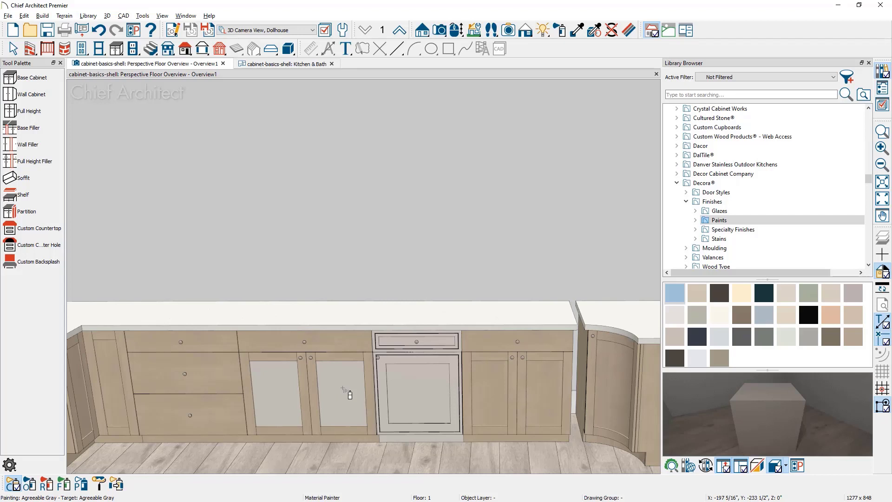
{"action": "key", "text": "space"}
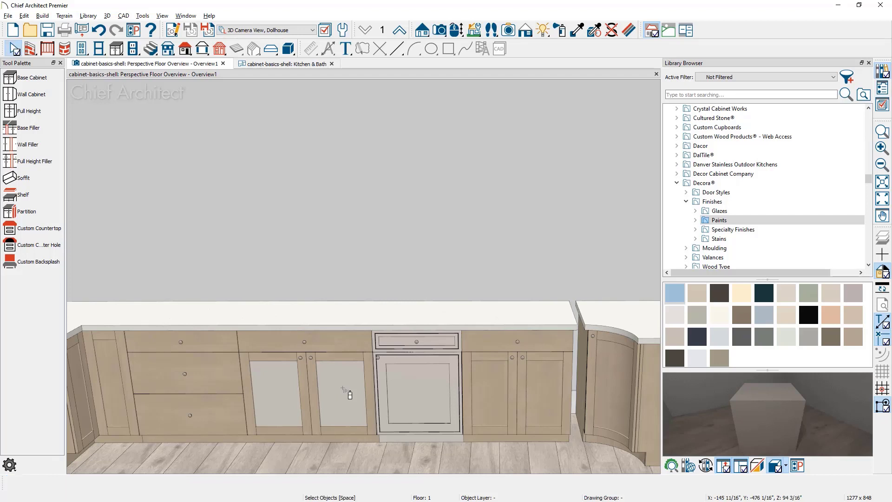
Review the painted single-door cabinet's box construction settings and set that cabinet as the base cabinet default.
{"action": "double_click", "coordinate": [397, 397]}
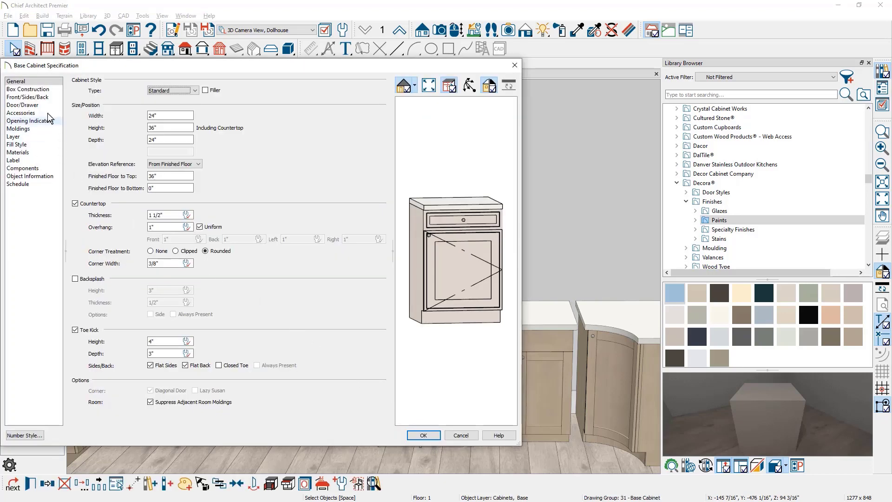
{"action": "left_click", "coordinate": [57, 90]}
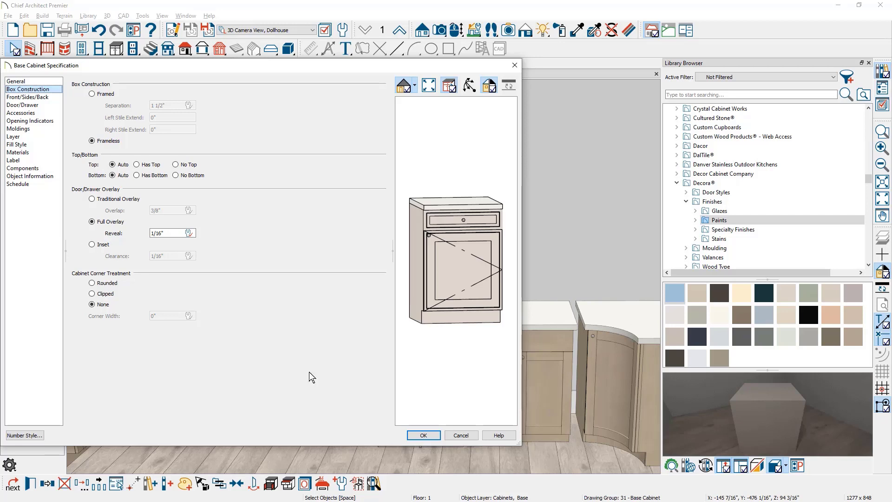
{"action": "left_click", "coordinate": [424, 436]}
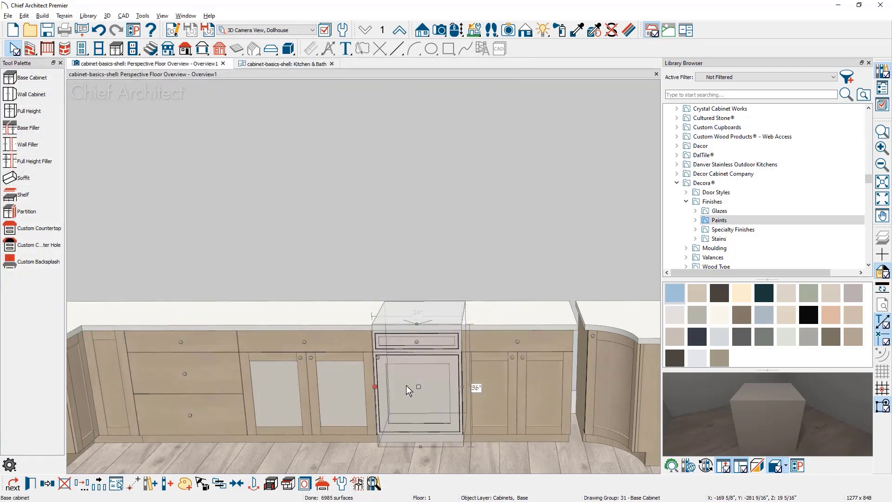
{"action": "left_click", "coordinate": [343, 482]}
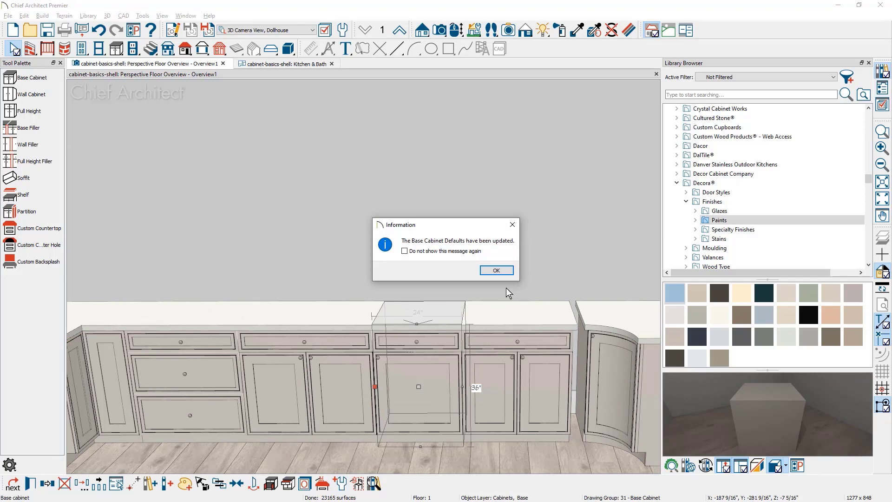
{"action": "left_click", "coordinate": [506, 273]}
Place a test base cabinet with the new defaults on the floor in front of the cabinet run, and delete it.
{"action": "middle_click_drag", "start_coordinate": [521, 377], "coordinate": [524, 297]}
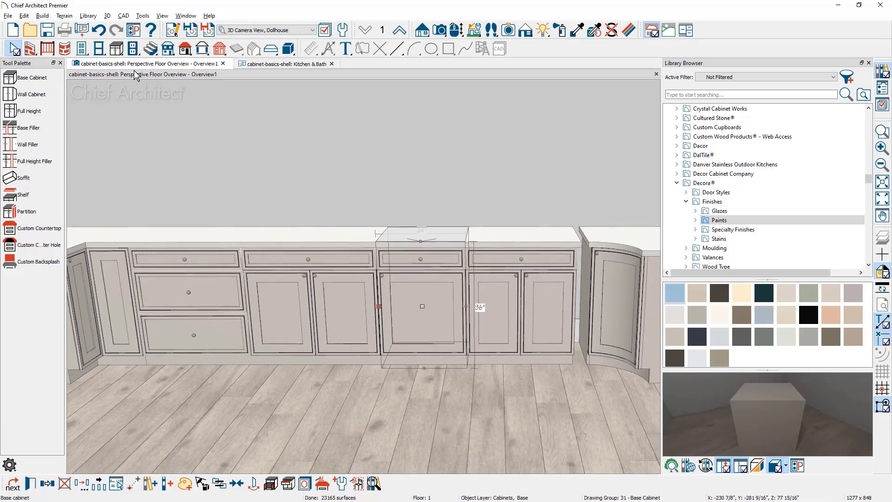
{"action": "left_click", "coordinate": [116, 48]}
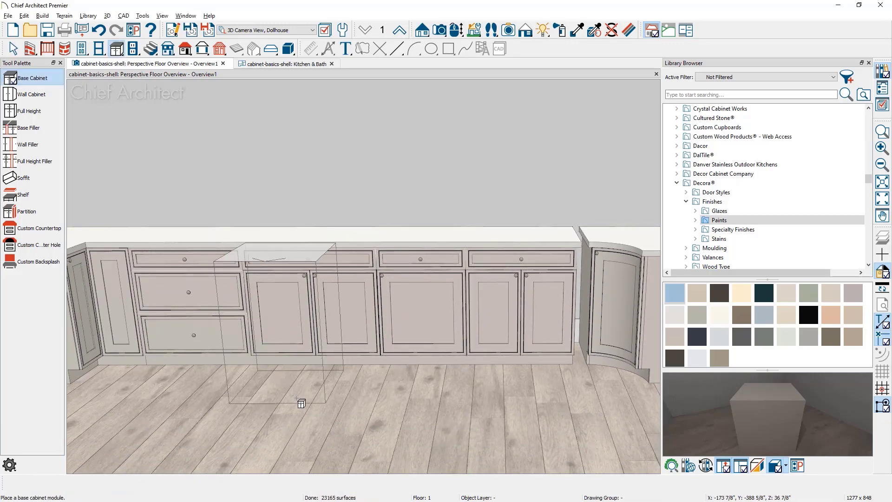
{"action": "left_click", "coordinate": [298, 400]}
{"action": "key", "text": "space"}
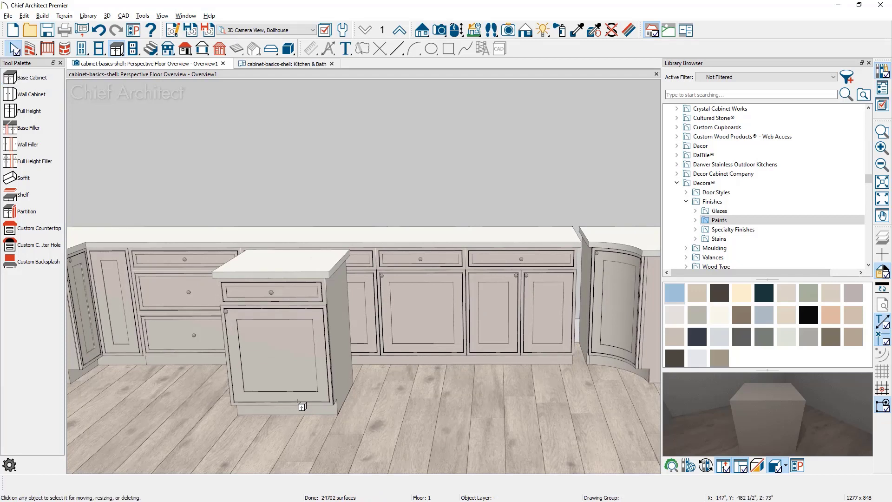
{"action": "left_click", "coordinate": [298, 402]}
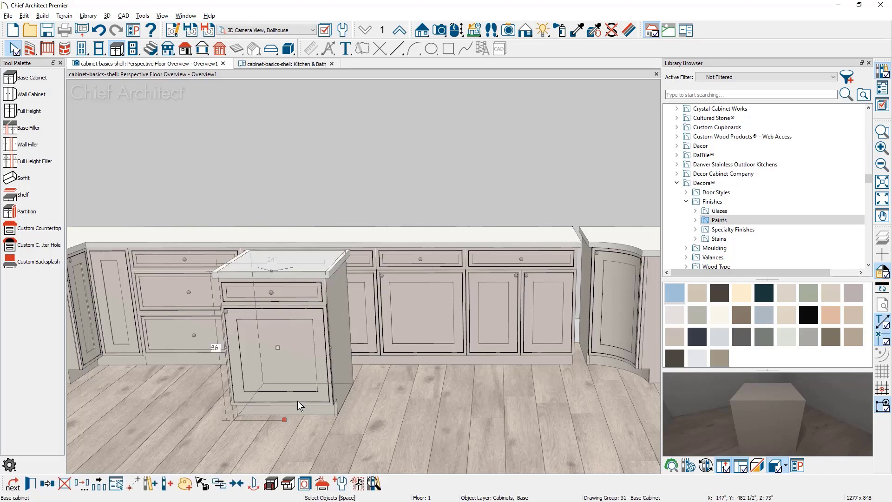
{"action": "key", "text": "Delete"}
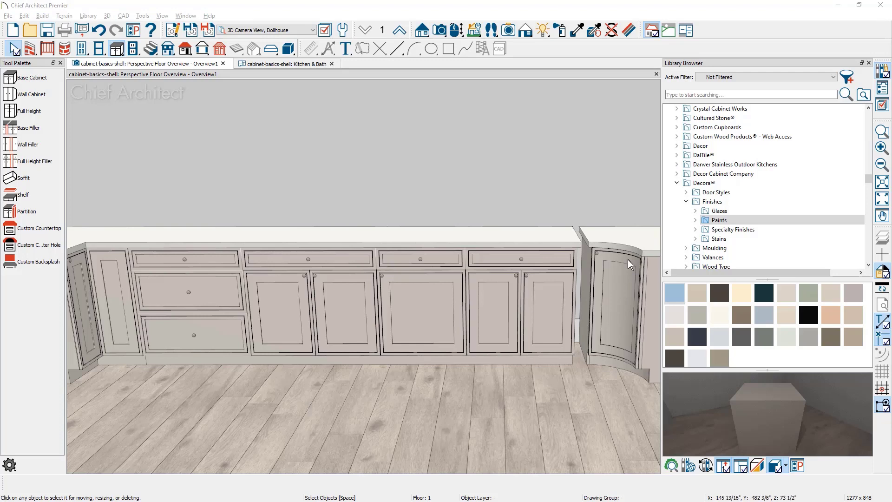
Insert the ChefSeries Dishwasher from the core catalog's appliances into the single-door base cabinet.
{"action": "left_click", "coordinate": [868, 179]}
{"action": "left_click_drag", "start_coordinate": [869, 180], "coordinate": [867, 100]}
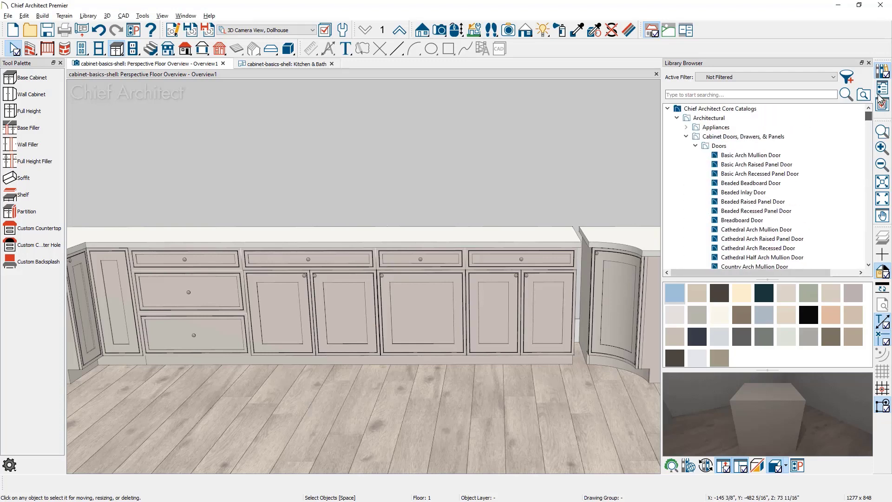
{"action": "left_click", "coordinate": [687, 127]}
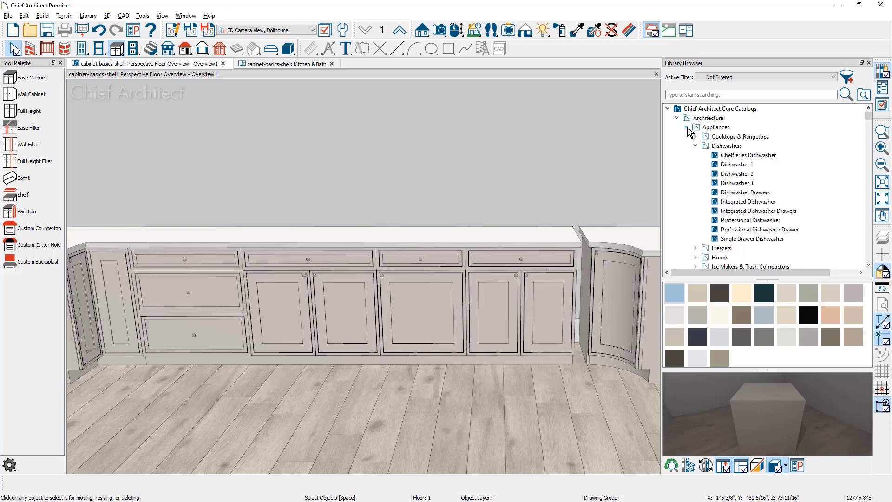
{"action": "left_click", "coordinate": [716, 146]}
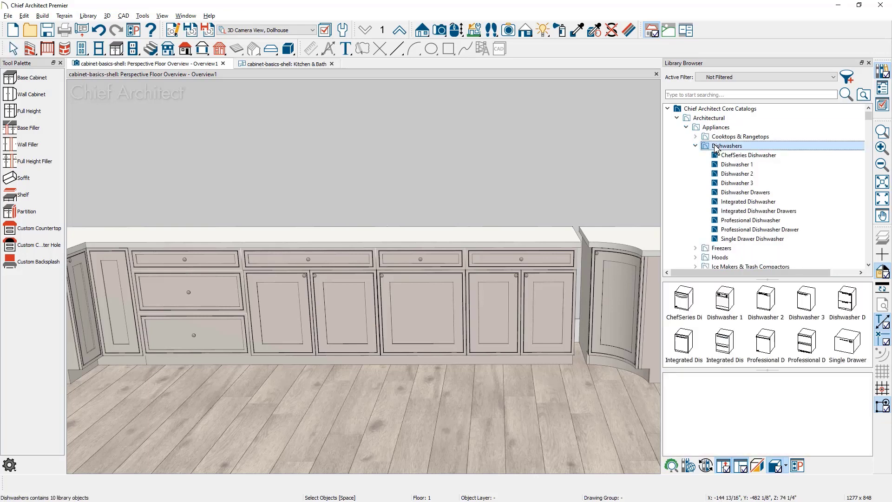
{"action": "left_click", "coordinate": [679, 289]}
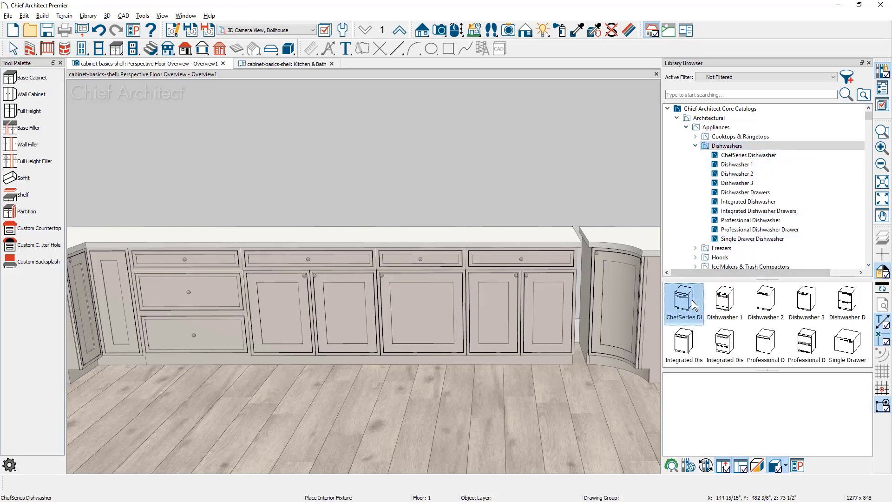
{"action": "left_click", "coordinate": [443, 323]}
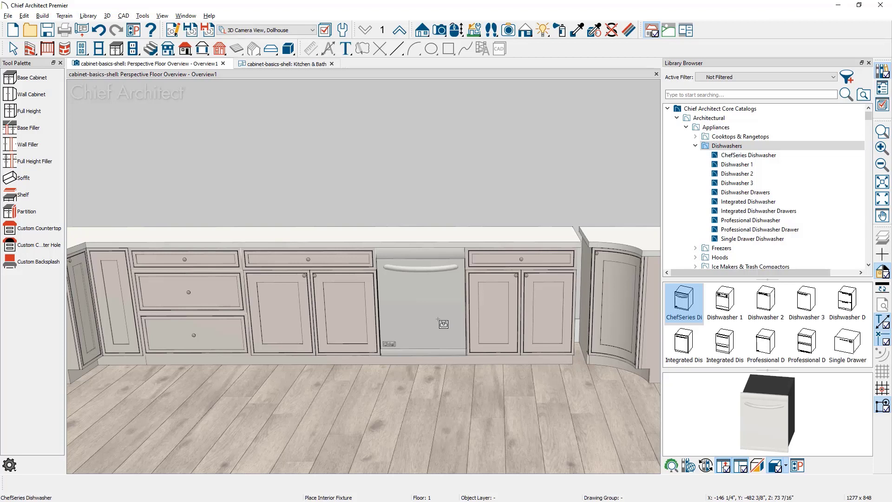
Search the library for k-5283 and locate the K-5283 Strive Under-Mount Kitchen Sink in its catalog folder.
{"action": "left_click", "coordinate": [769, 94]}
{"action": "type", "text": "k"}
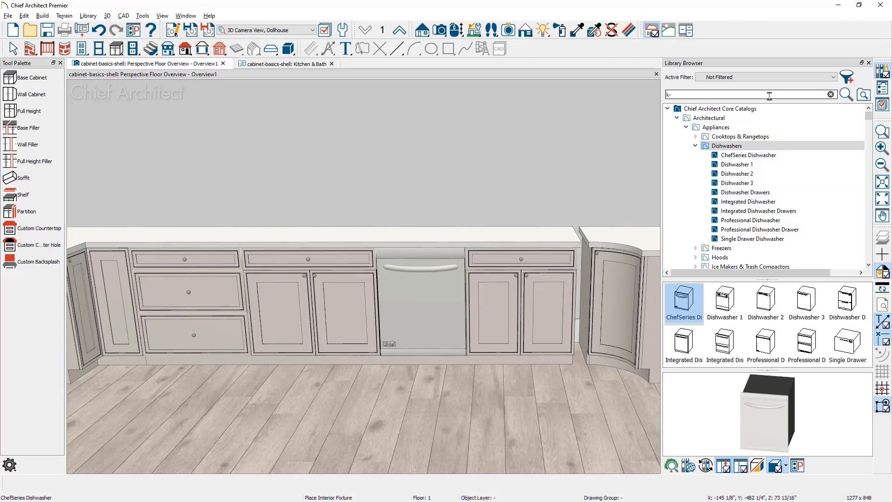
{"action": "type", "text": "-5283"}
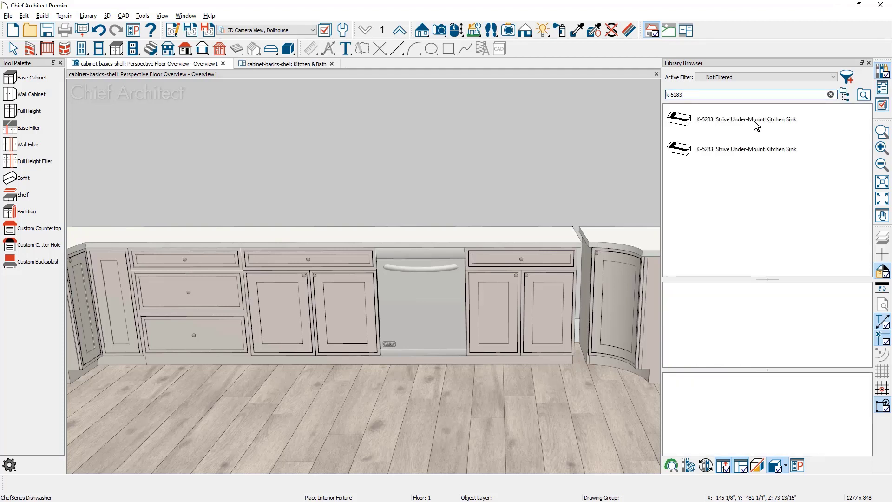
{"action": "left_click", "coordinate": [755, 125]}
{"action": "right_click", "coordinate": [754, 122]}
{"action": "left_click", "coordinate": [776, 126]}
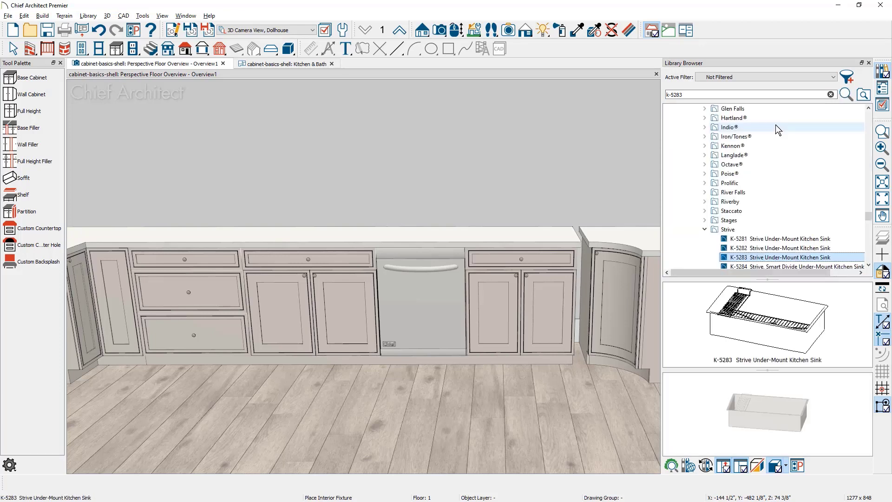
Place the K-5283 Strive sink in the countertop of the double-door cabinet between the drawer cabinet and the dishwasher.
{"action": "mouse_move", "coordinate": [868, 216]}
{"action": "left_mouse_down"}
{"action": "mouse_move", "coordinate": [870, 195]}
{"action": "mouse_move", "coordinate": [870, 205]}
{"action": "left_mouse_up"}
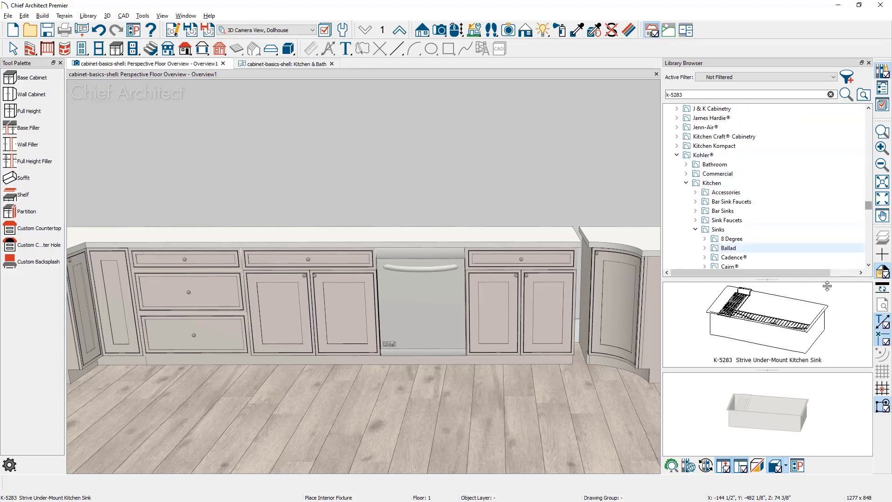
{"action": "left_click", "coordinate": [798, 340]}
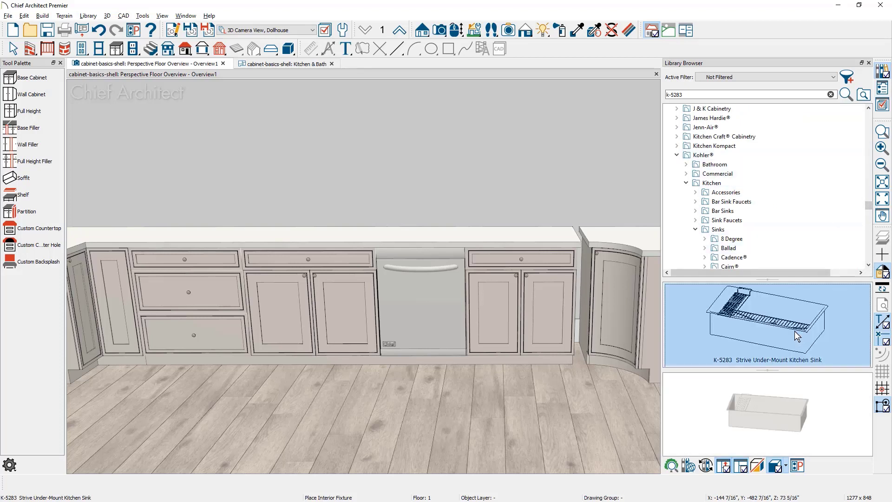
{"action": "left_click", "coordinate": [319, 241]}
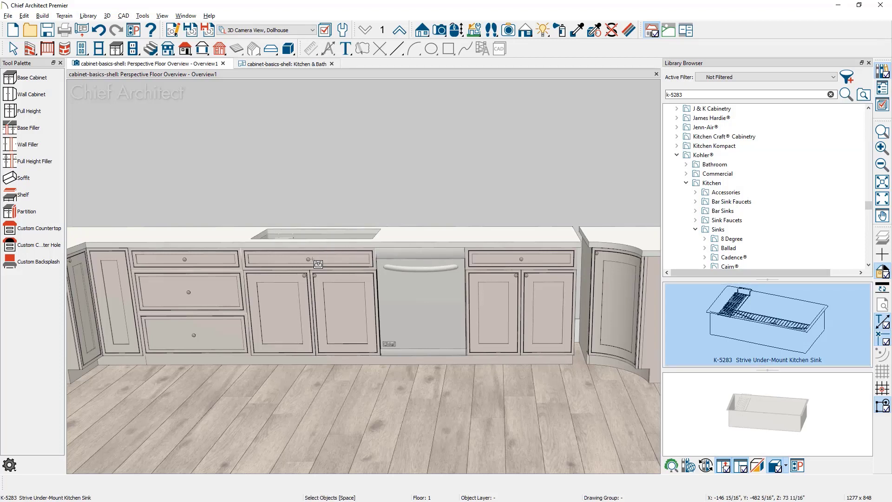
Insert the Jenn-Air JMC2430DS microwave into the front of the three-drawer base cabinet.
{"action": "left_click", "coordinate": [677, 127]}
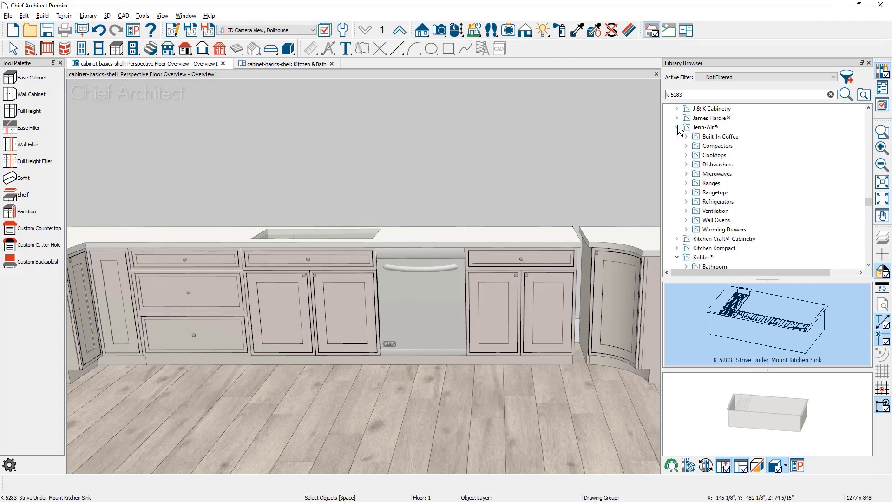
{"action": "left_click", "coordinate": [686, 174]}
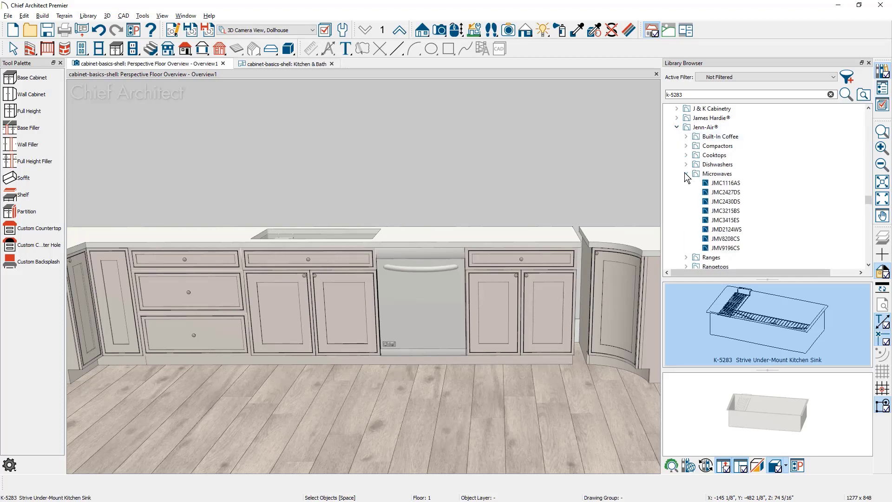
{"action": "left_click", "coordinate": [725, 201]}
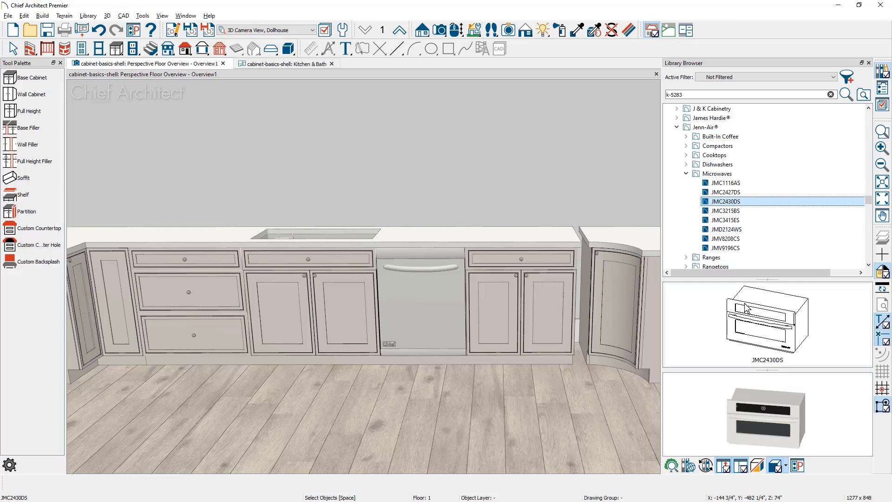
{"action": "left_click", "coordinate": [214, 278]}
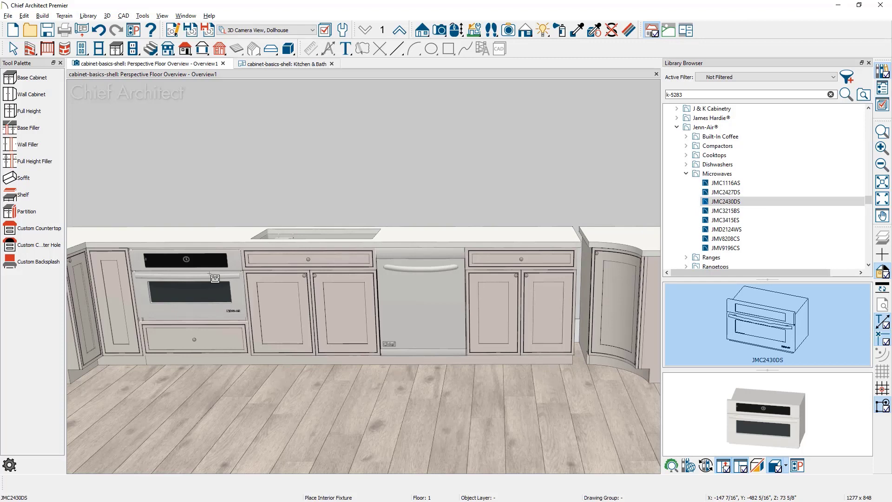
{"action": "key", "text": "space"}
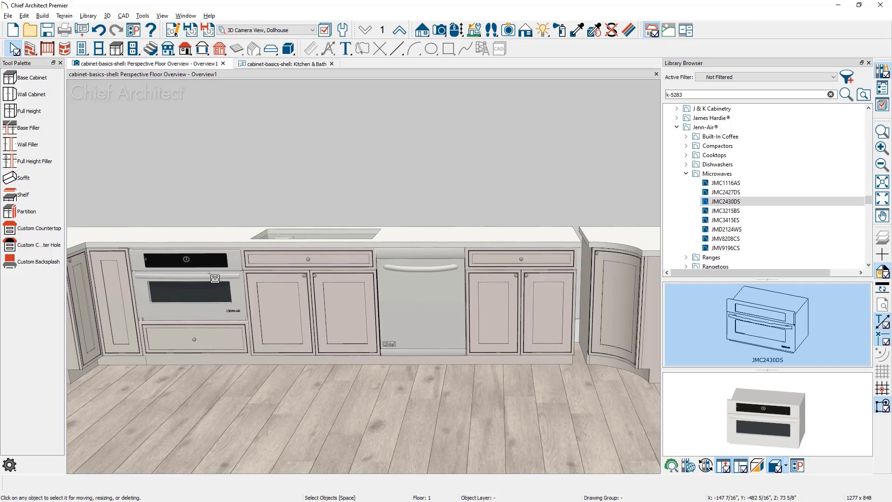
Change the horizontal separation between the microwave and the drawer below it to a Blank Area in the cabinet's face items.
{"action": "left_click", "coordinate": [211, 276]}
{"action": "double_click", "coordinate": [209, 273]}
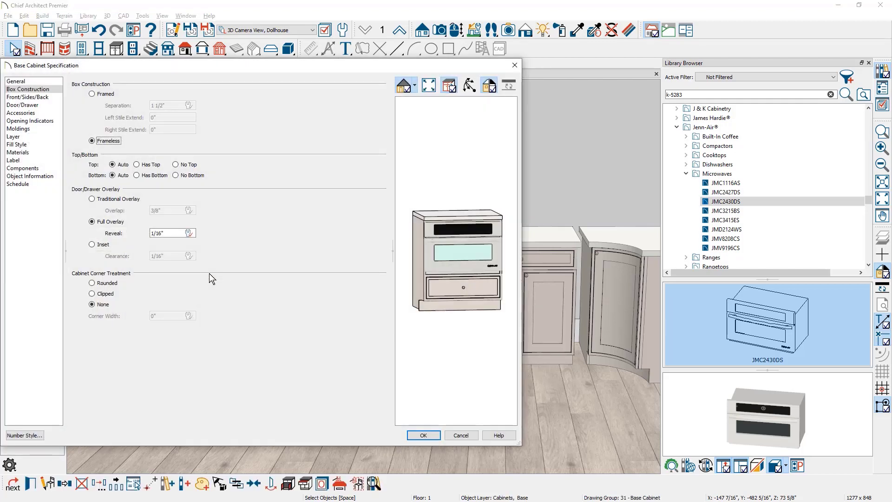
{"action": "left_click", "coordinate": [441, 255]}
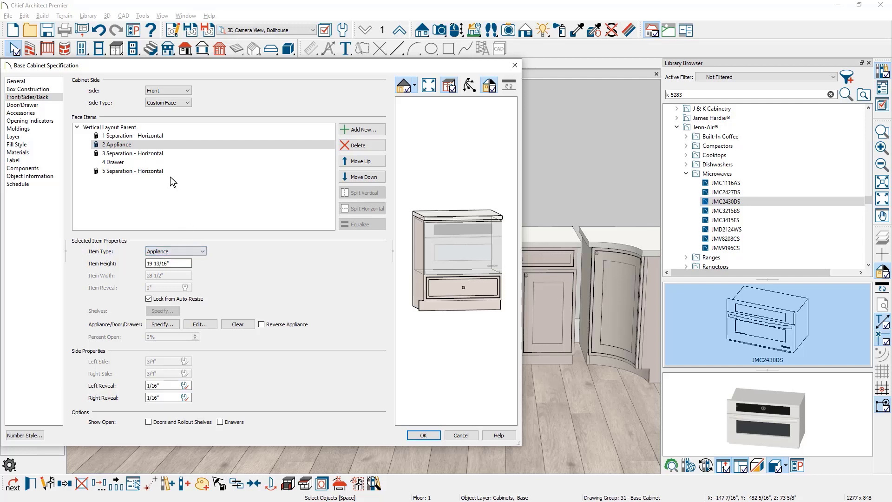
{"action": "left_click", "coordinate": [169, 156]}
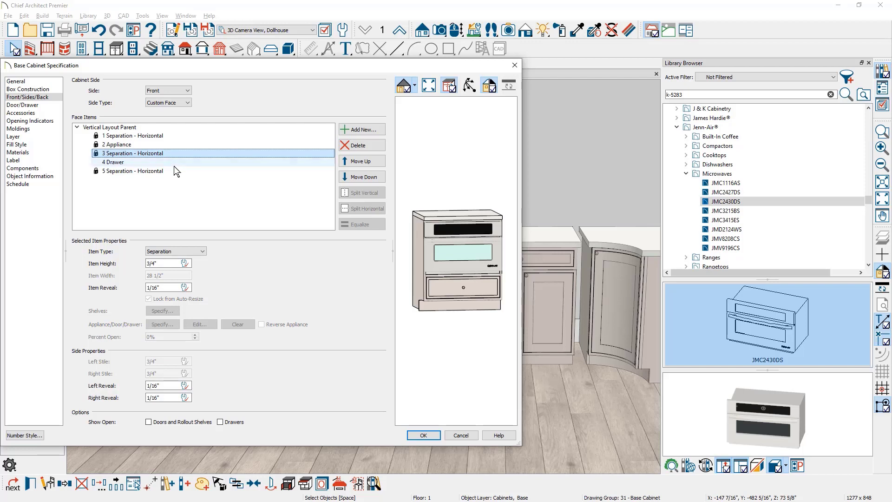
{"action": "left_click", "coordinate": [182, 251]}
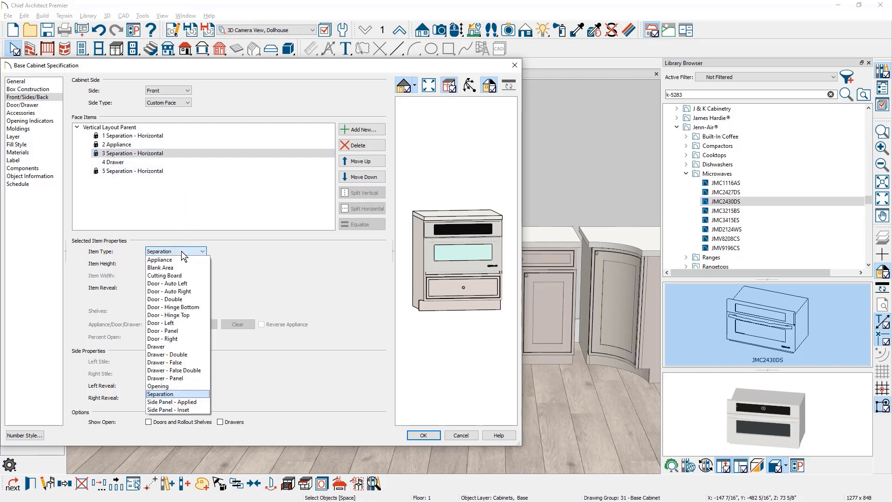
{"action": "left_click", "coordinate": [172, 269]}
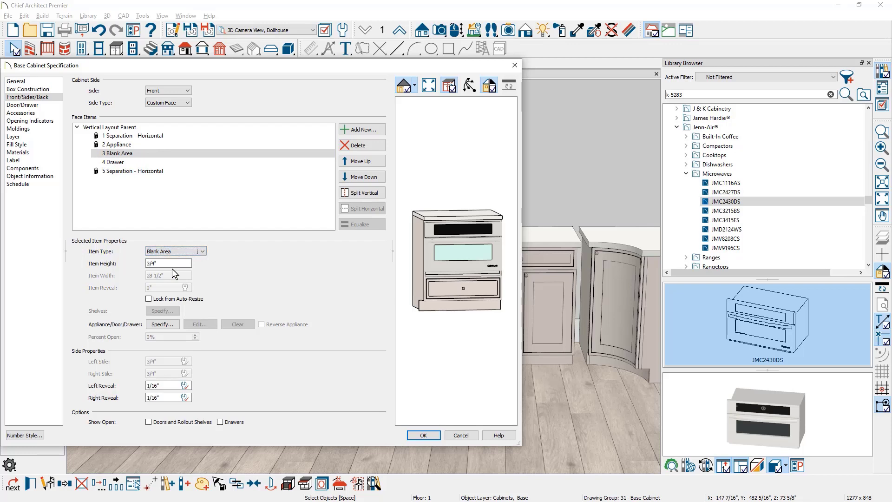
{"action": "left_click", "coordinate": [420, 433]}
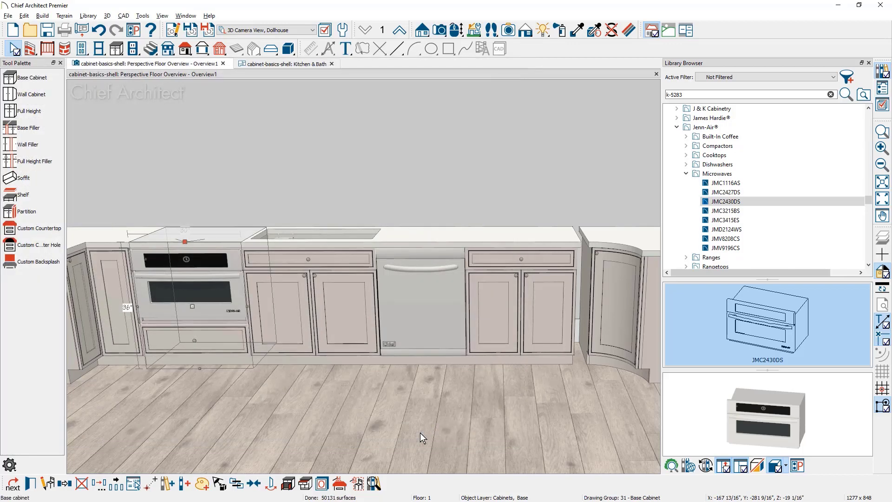
{"action": "key", "text": "Escape"}
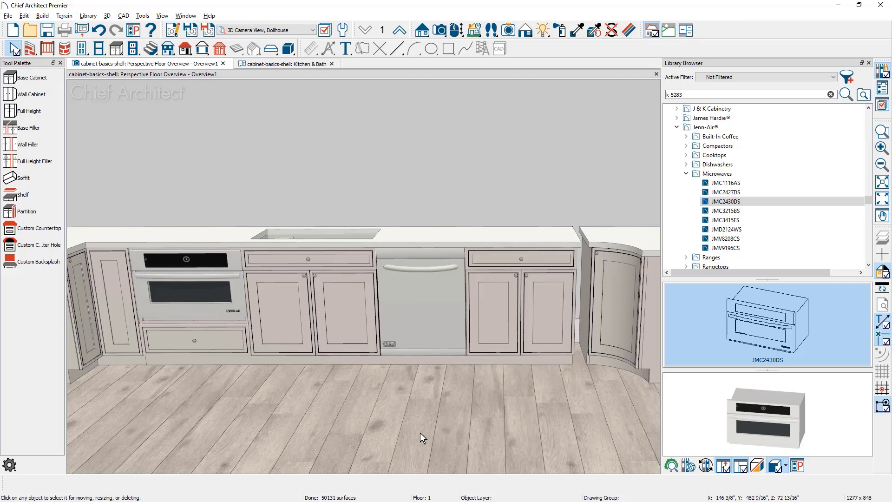
In the Kitchen & Bath plan view, replace the automatic label of the microwave base cabinet with the specified label MW.
{"action": "left_click", "coordinate": [305, 64]}
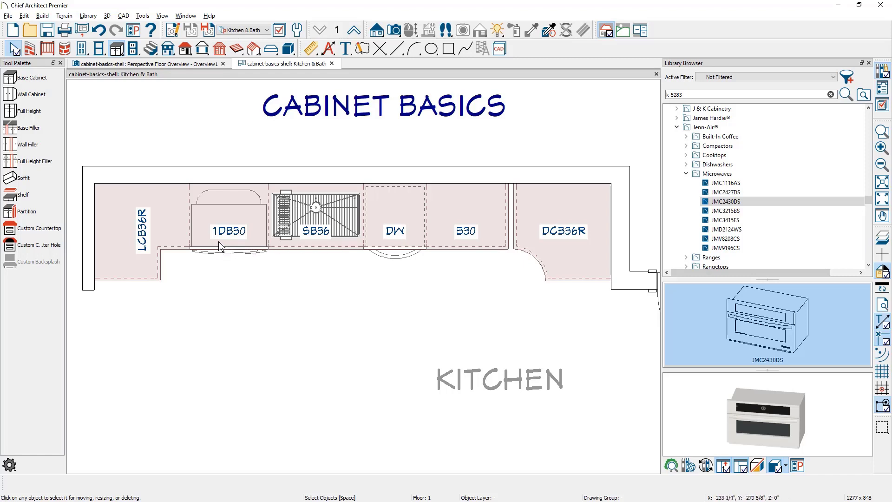
{"action": "double_click", "coordinate": [257, 240]}
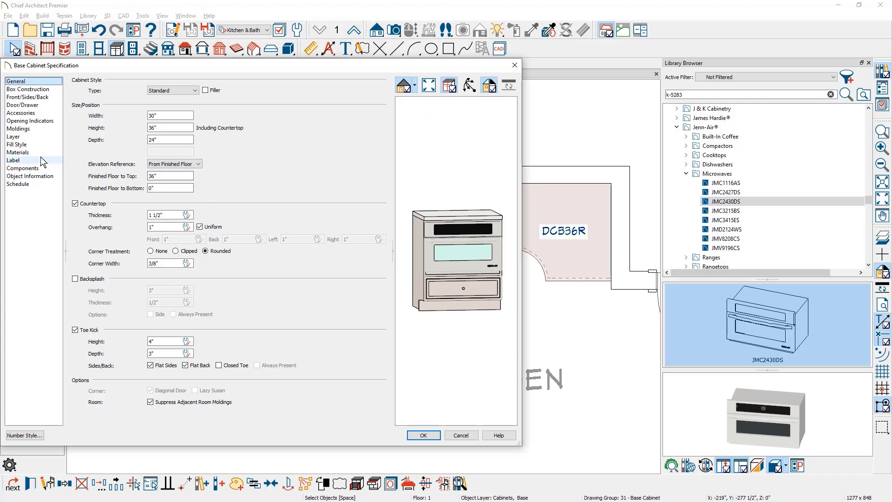
{"action": "left_click", "coordinate": [13, 159]}
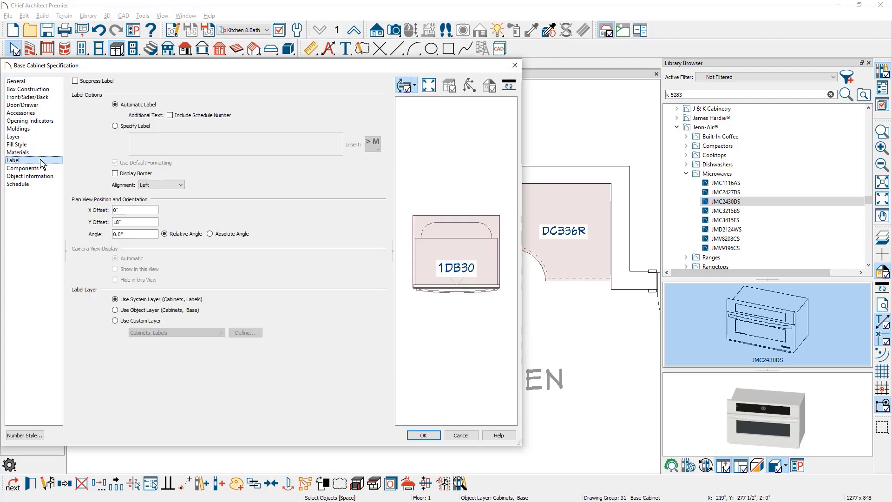
{"action": "left_click", "coordinate": [114, 126]}
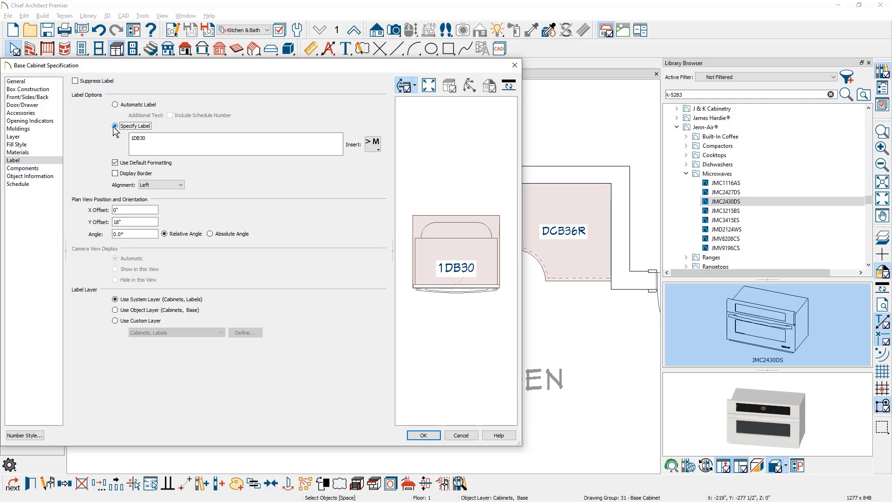
{"action": "left_click", "coordinate": [146, 138]}
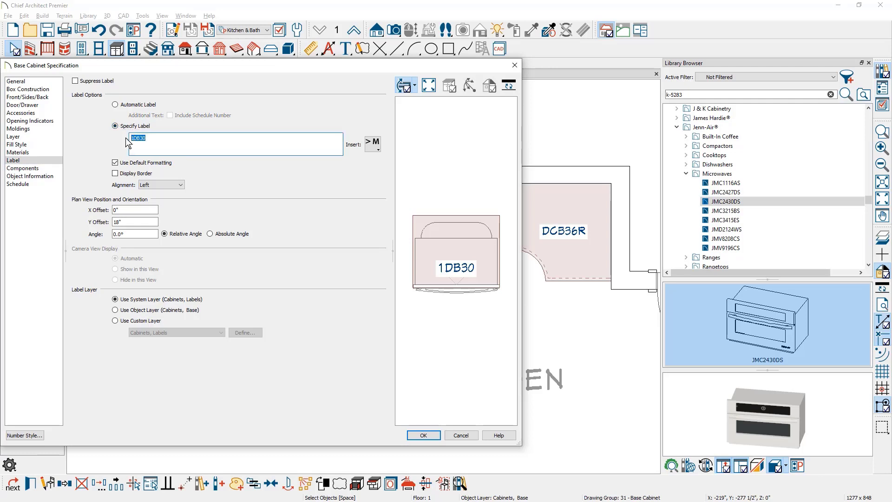
{"action": "type", "text": "M"}
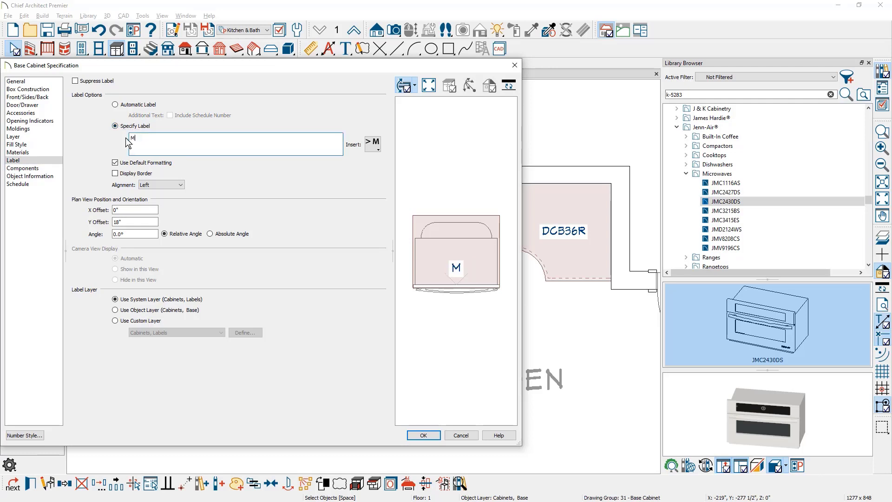
{"action": "type", "text": "W"}
Append the object-specific Width macro to the microwave cabinet's MW label and apply the specification.
{"action": "left_click", "coordinate": [374, 144]}
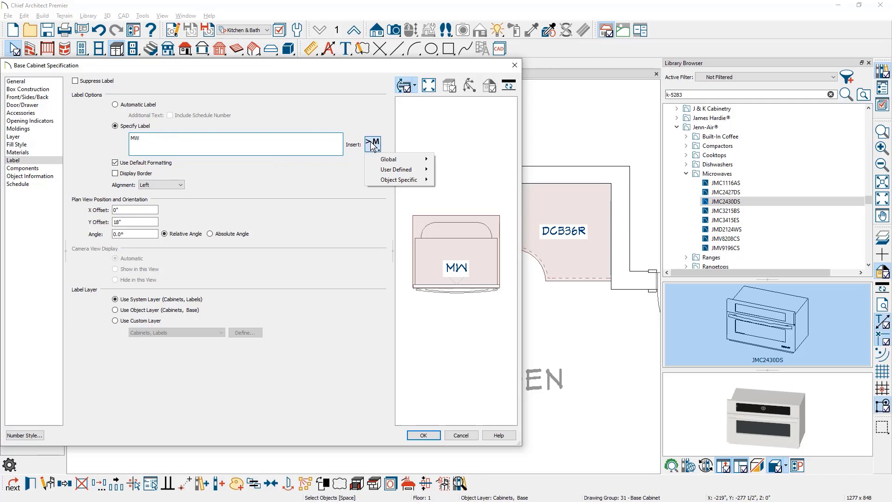
{"action": "mouse_move", "coordinate": [404, 180]}
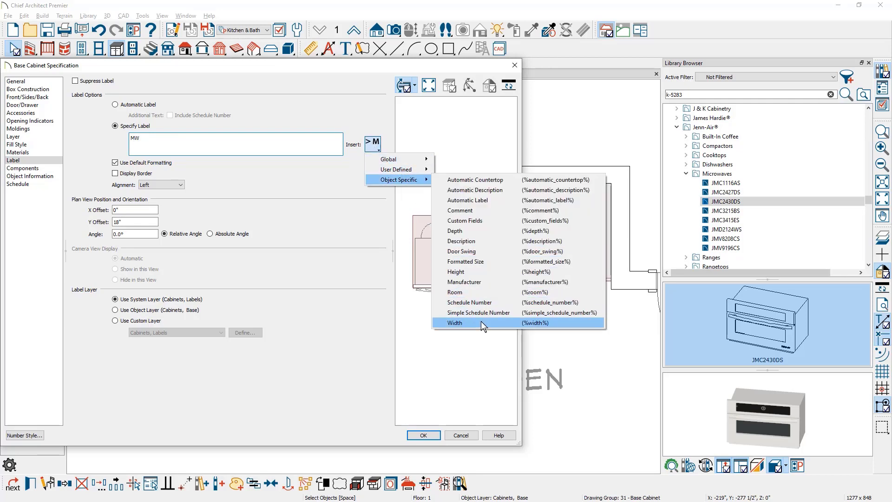
{"action": "left_click", "coordinate": [460, 322]}
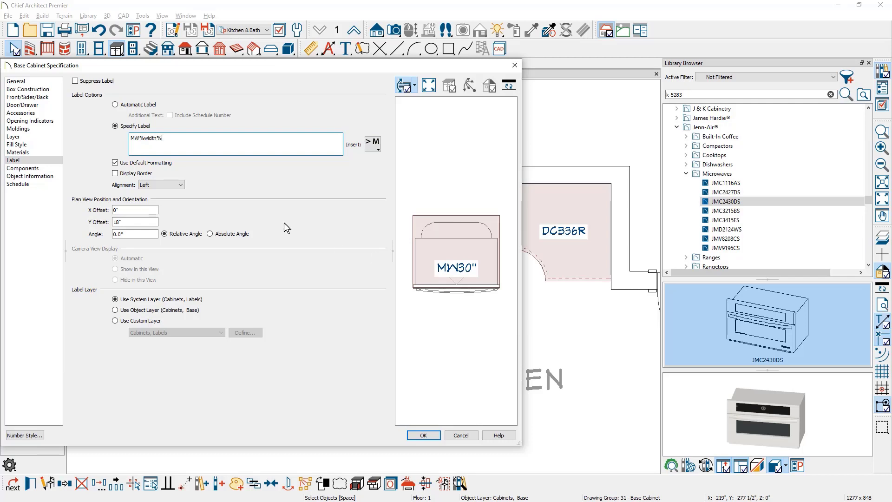
{"action": "left_click", "coordinate": [431, 436]}
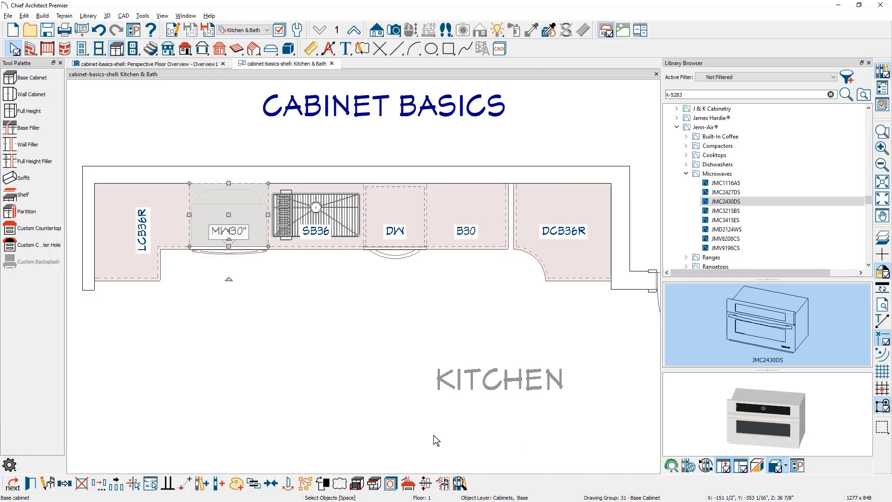
{"action": "left_click", "coordinate": [433, 435]}
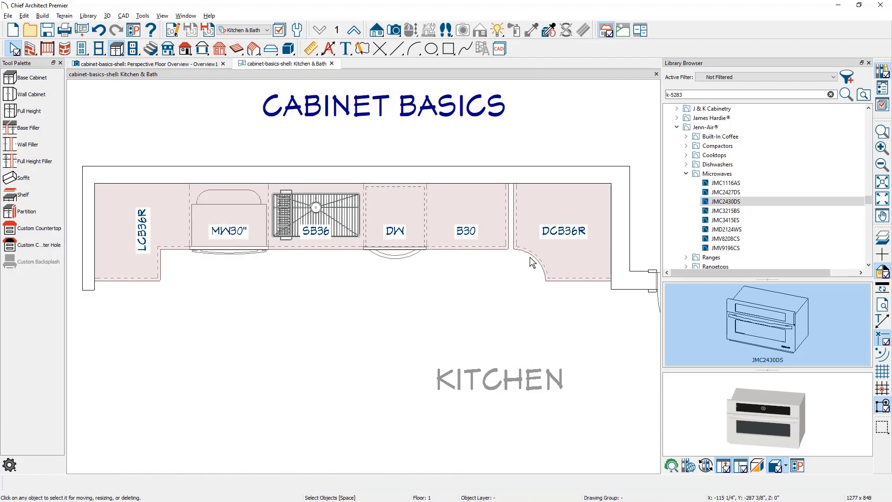
Place a base filler in the gap between the B30 cabinet and the DCB36R corner cabinet, and extend it to the B30 cabinet's side.
{"action": "scroll", "coordinate": [513, 175], "scroll_direction": "up", "scroll_amount": 5}
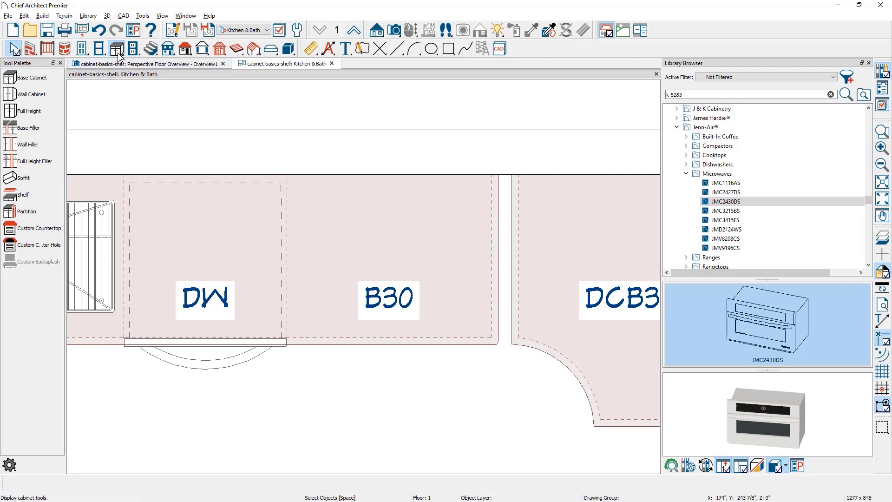
{"action": "left_click", "coordinate": [54, 122]}
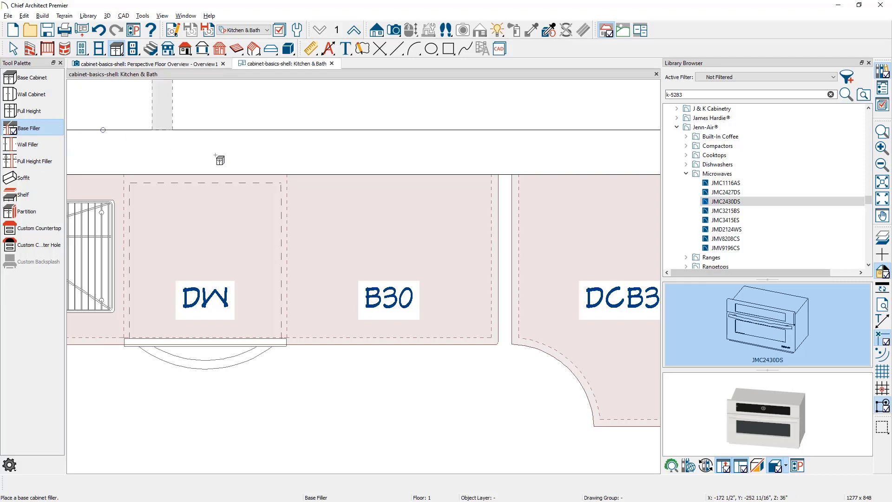
{"action": "left_click", "coordinate": [491, 237]}
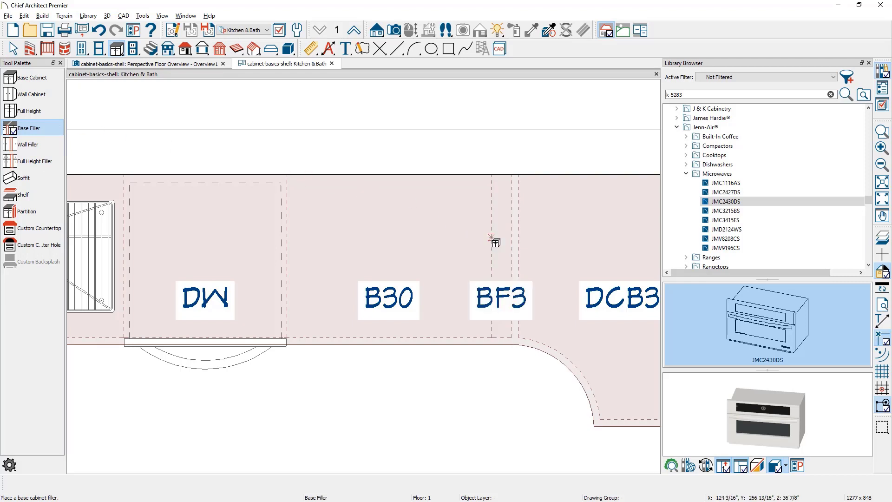
{"action": "left_click", "coordinate": [491, 237]}
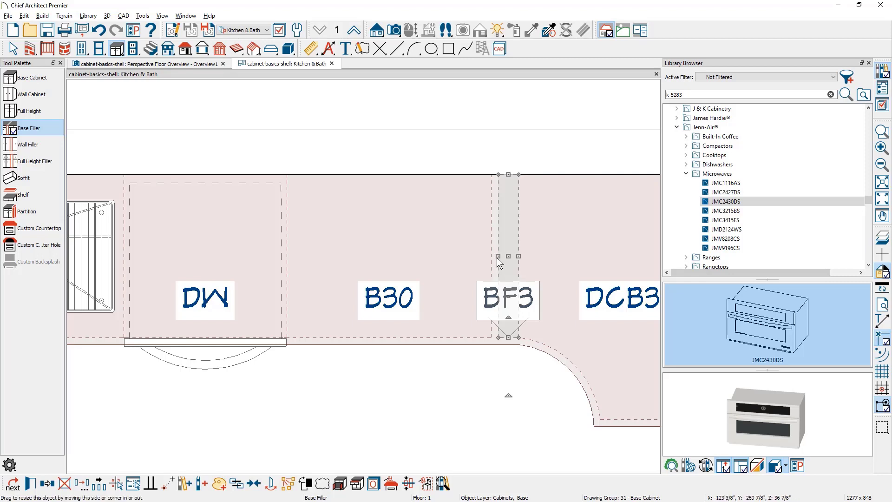
{"action": "left_click_drag", "start_coordinate": [498, 257], "coordinate": [491, 256]}
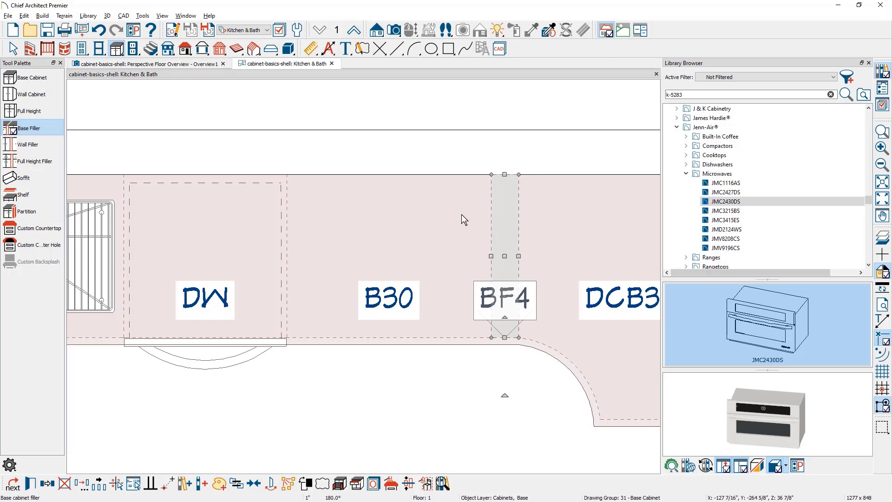
Delete the base filler beside the curved corner cabinet in the Perspective Floor Overview.
{"action": "left_click", "coordinate": [191, 64]}
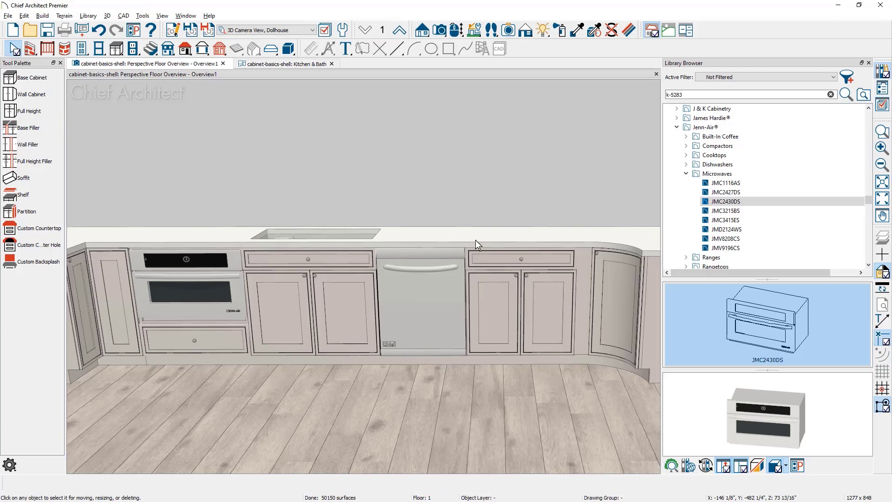
{"action": "left_click", "coordinate": [584, 285]}
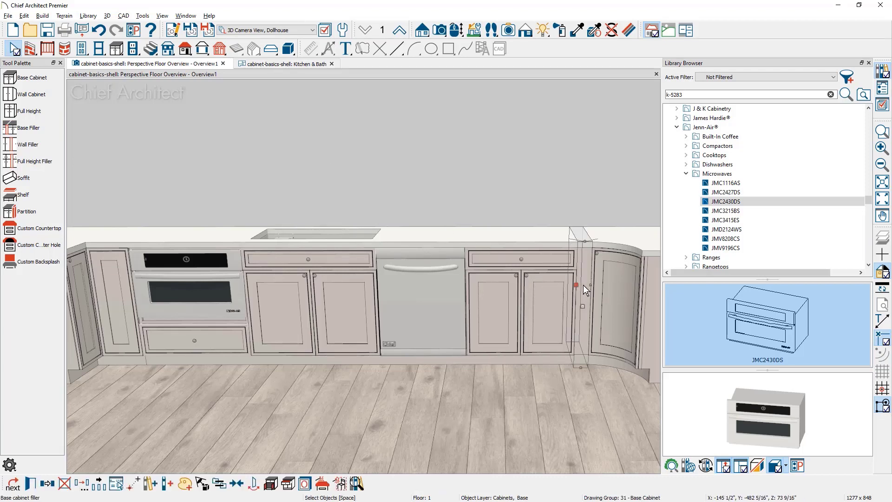
{"action": "key", "text": "Delete"}
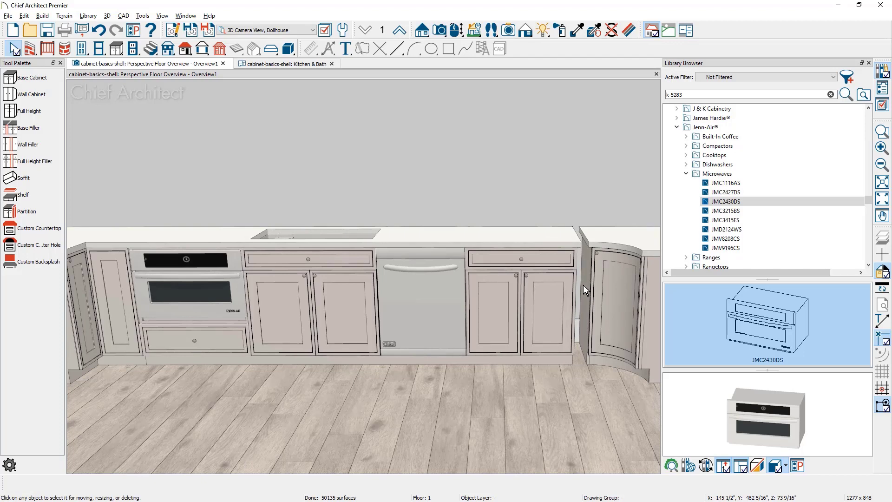
Set the base cabinet between the dishwasher and the corner gap to Framed construction with a 5" right stile extension.
{"action": "double_click", "coordinate": [545, 317]}
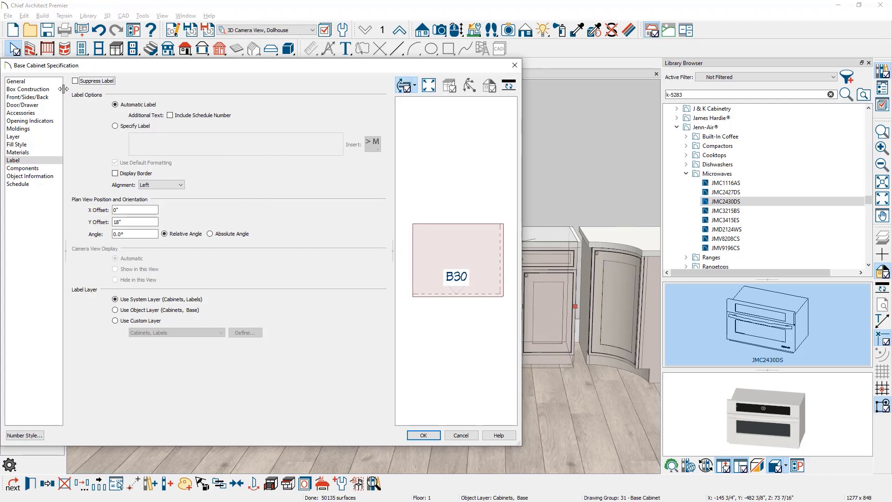
{"action": "left_click", "coordinate": [43, 89]}
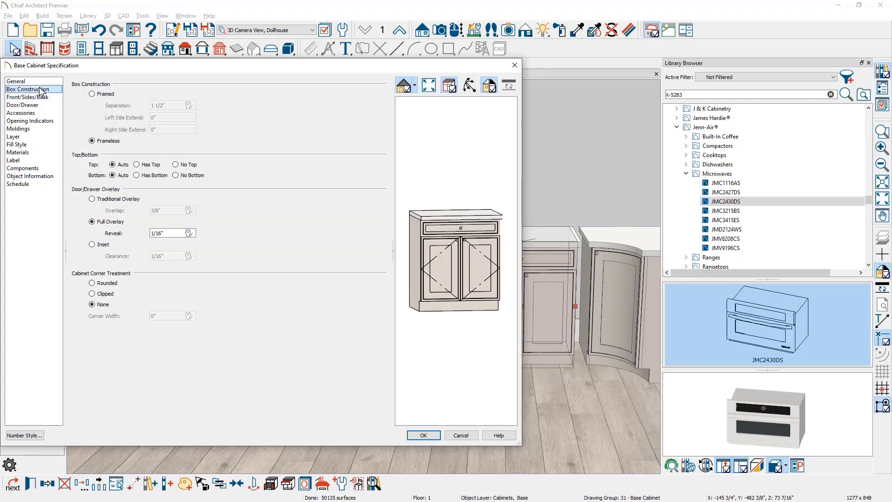
{"action": "left_click", "coordinate": [95, 95]}
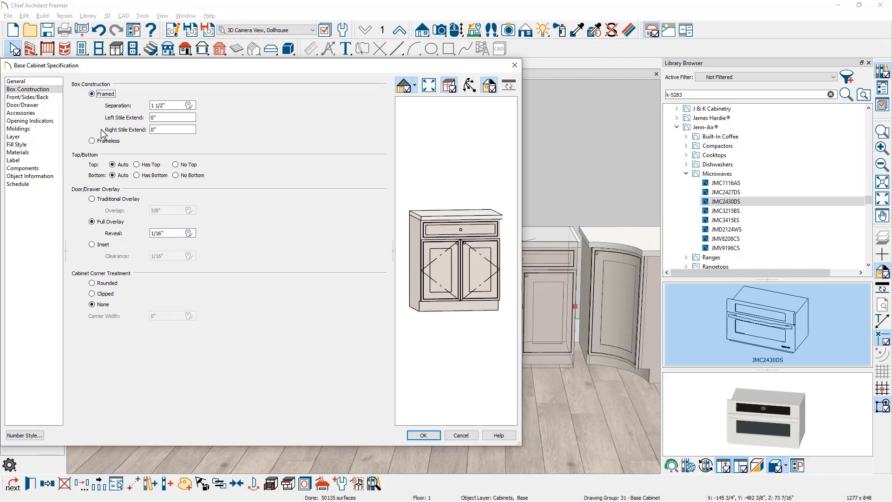
{"action": "double_click", "coordinate": [154, 130]}
{"action": "type", "text": "5"}
{"action": "key", "text": "Tab"}
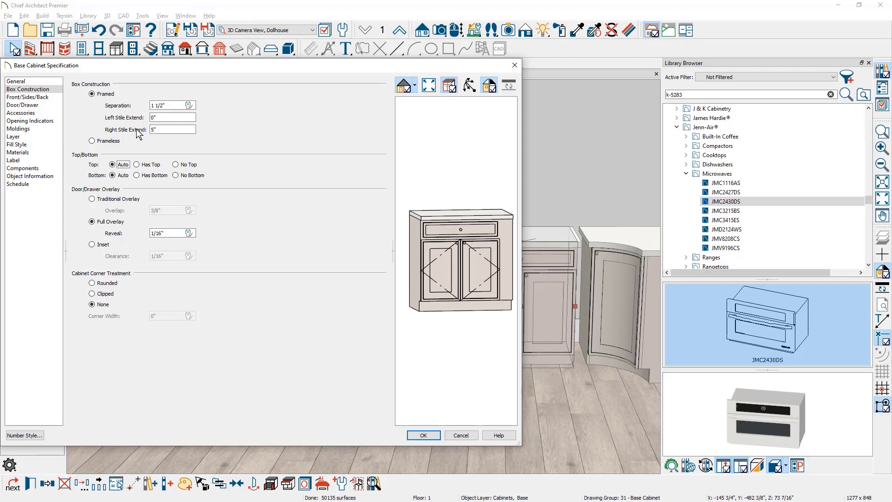
{"action": "left_click", "coordinate": [423, 435]}
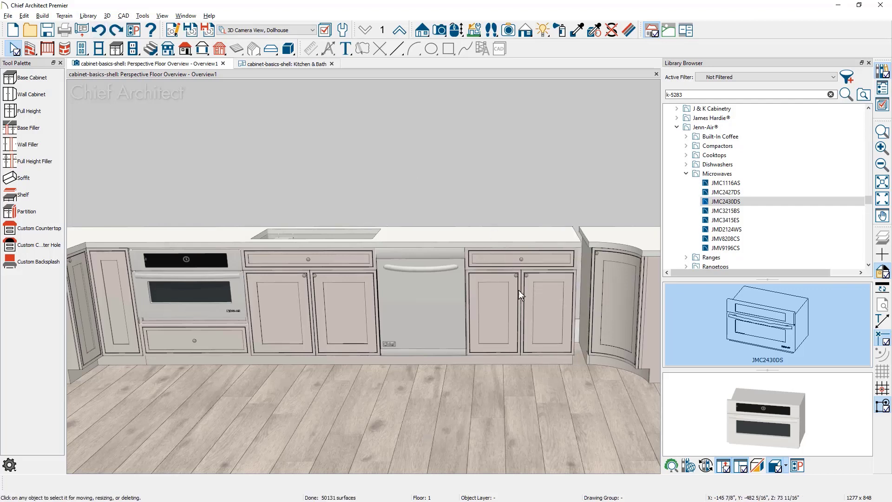
Stretch the double-door base cabinet beside the dishwasher to about 34" wide so it meets the curved corner cabinet.
{"action": "left_click", "coordinate": [547, 300]}
{"action": "left_click_drag", "start_coordinate": [575, 308], "coordinate": [595, 311]}
{"action": "left_click", "coordinate": [144, 145]}
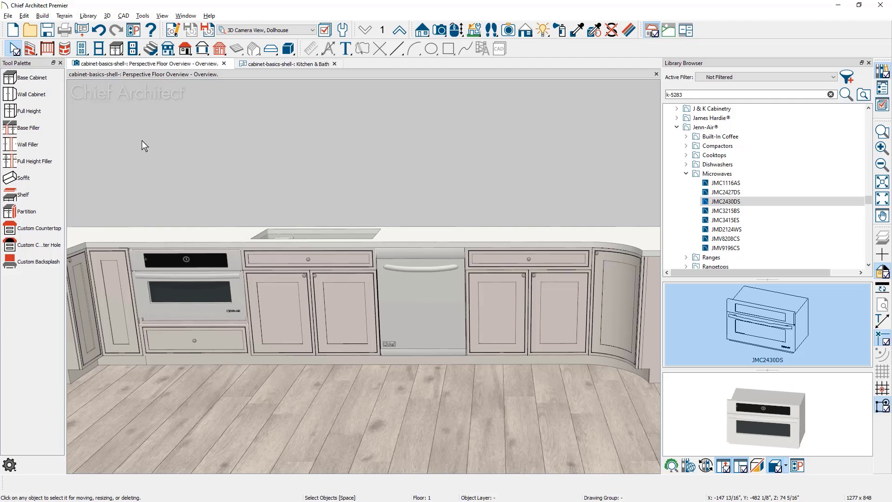
Open the online Chief Architect 3D Library in the browser and look through the manufacturer catalogs under Cabinets.
{"action": "left_click", "coordinate": [97, 16]}
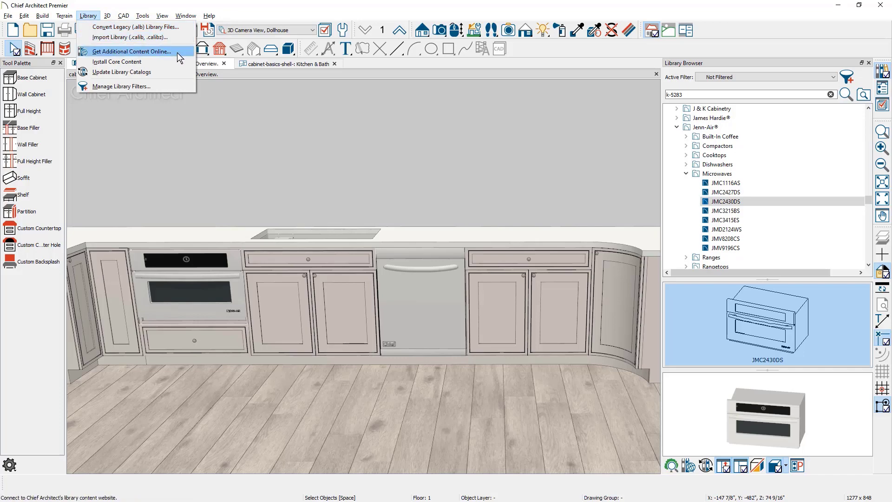
{"action": "left_click", "coordinate": [177, 52]}
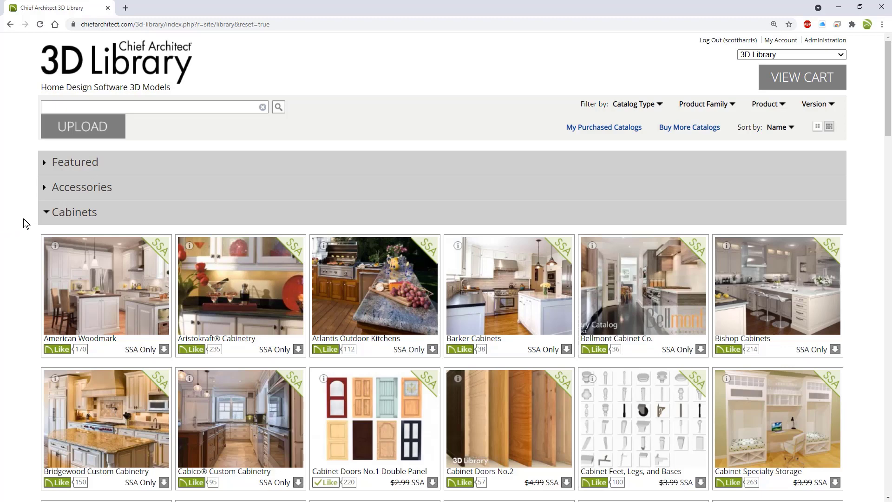
{"action": "scroll", "coordinate": [23, 219], "scroll_direction": "down", "scroll_amount": 4}
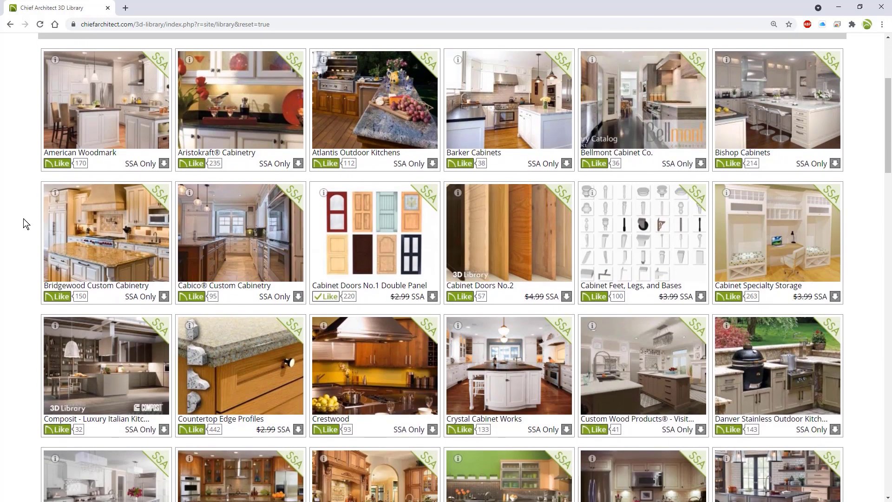
{"action": "scroll", "coordinate": [23, 218], "scroll_direction": "down", "scroll_amount": 5}
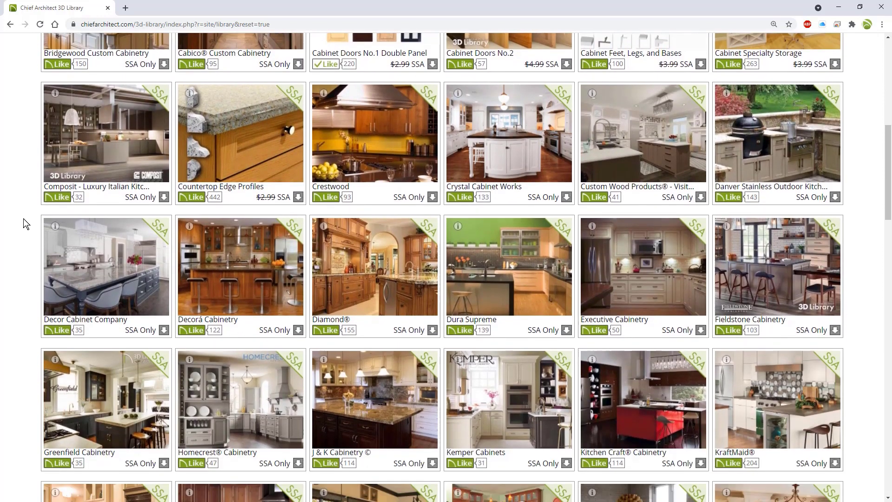
{"action": "scroll", "coordinate": [24, 219], "scroll_direction": "down", "scroll_amount": 4}
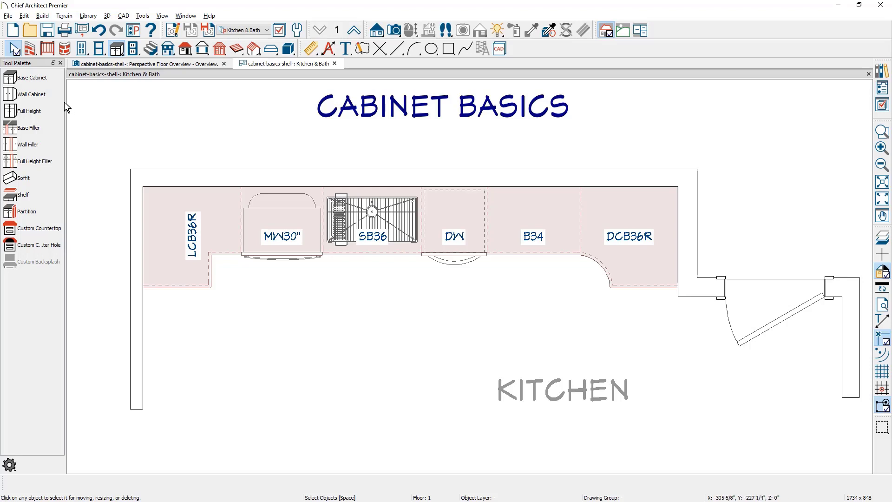
Place a wall cabinet in the room corner above the LCB36R base cabinet in the Kitchen & Bath plan view.
{"action": "left_click", "coordinate": [34, 94]}
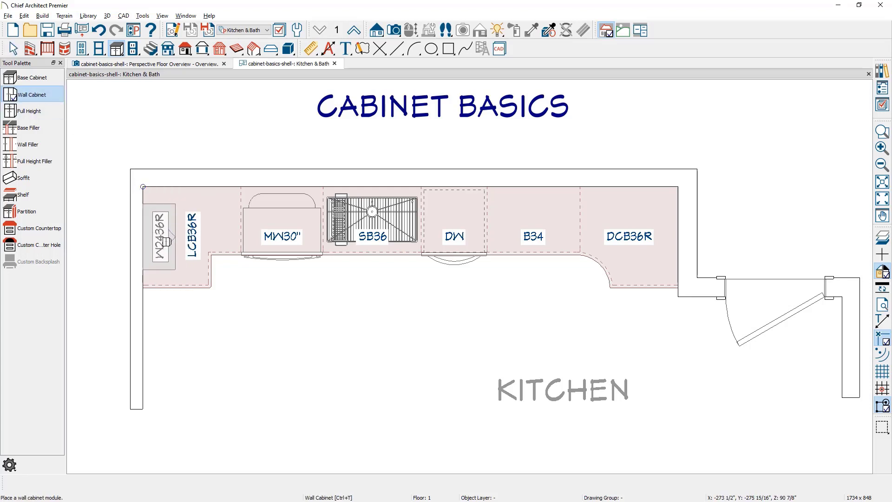
{"action": "left_click", "coordinate": [165, 207]}
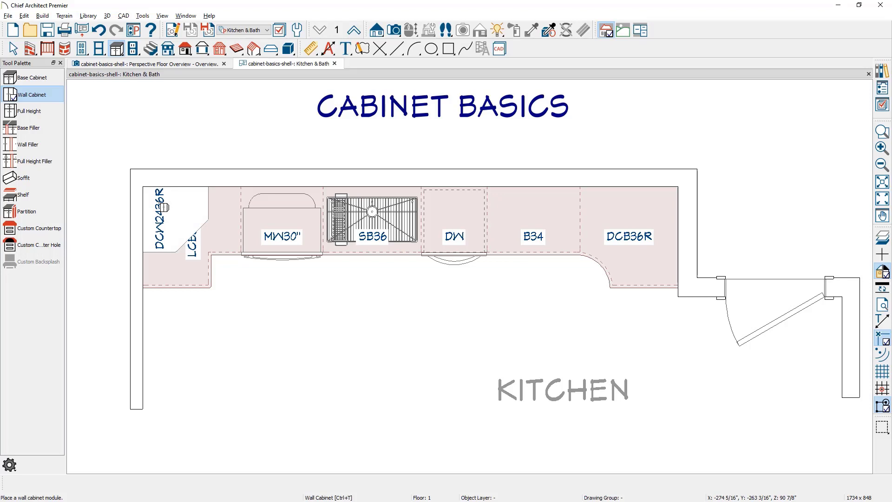
{"action": "key", "text": "Escape"}
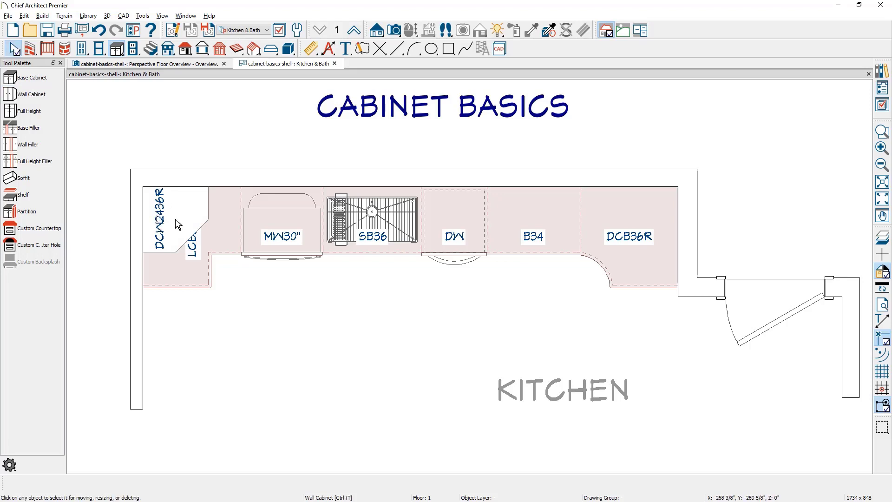
Turn off the Diagonal corner option for the corner wall cabinet so it becomes an L-shaped corner unit.
{"action": "left_click", "coordinate": [181, 221]}
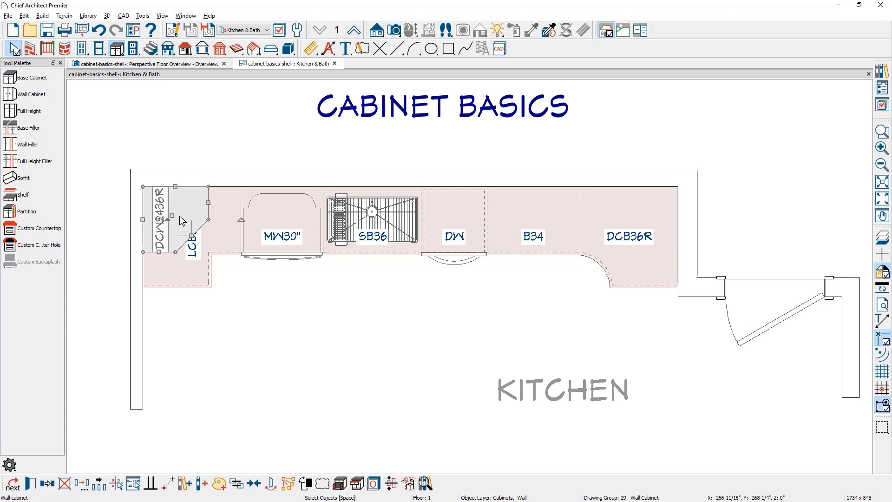
{"action": "double_click", "coordinate": [181, 221]}
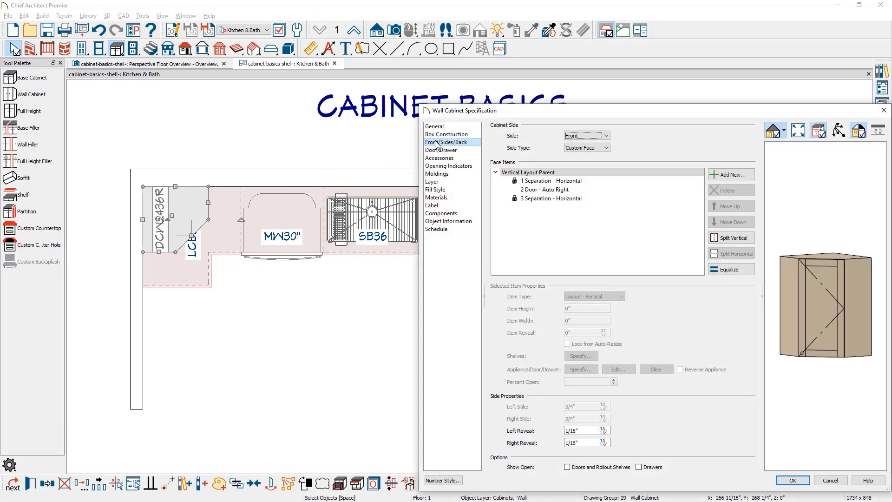
{"action": "left_click", "coordinate": [453, 129]}
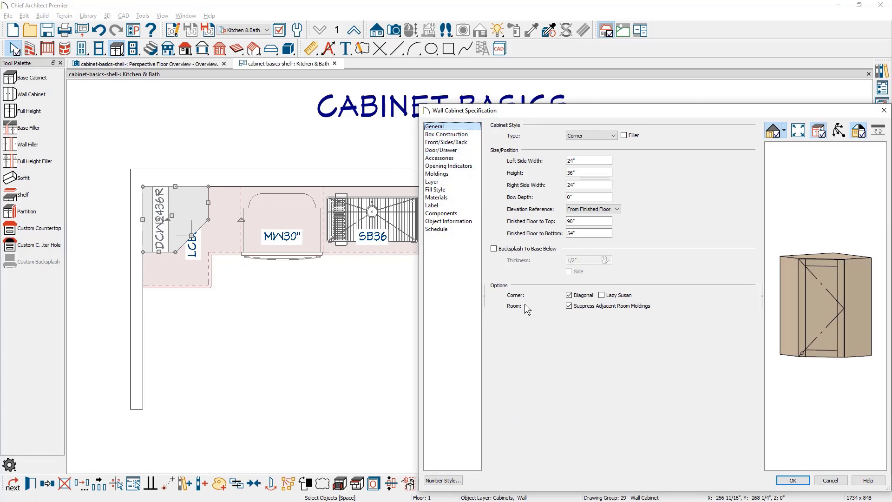
{"action": "left_click", "coordinate": [570, 295]}
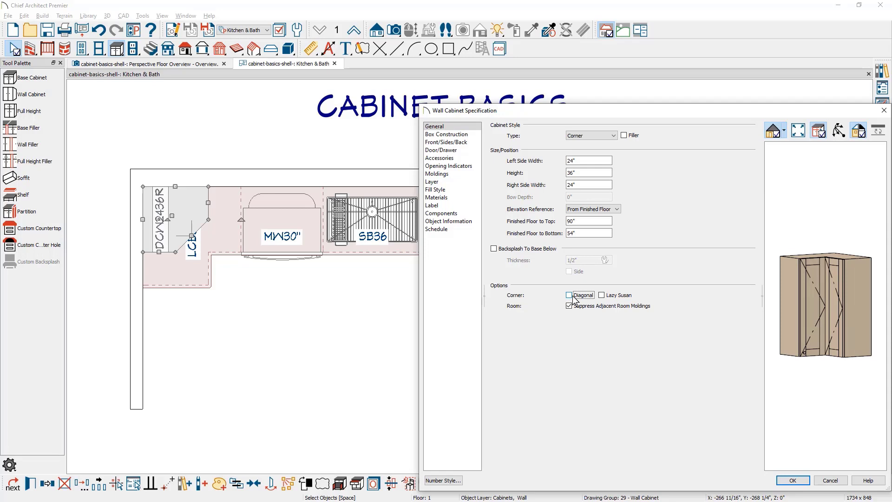
{"action": "left_click", "coordinate": [792, 481]}
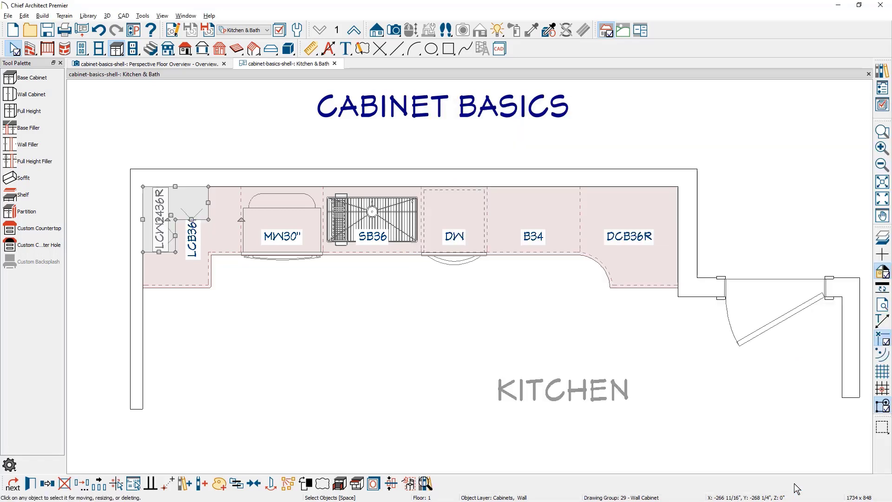
Rotate the LCB36R base cabinet label about 60° clockwise and move it about 4" toward the cabinet's inner corner, clear of the wall cabinet.
{"action": "left_click", "coordinate": [187, 273]}
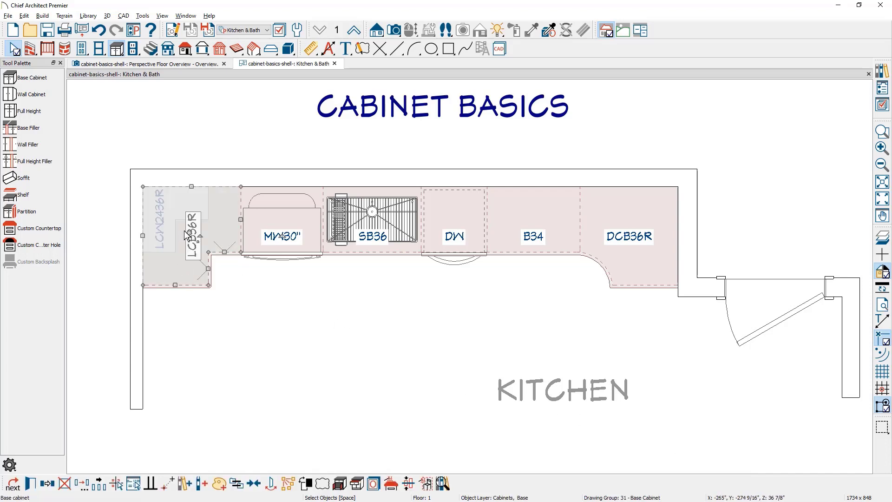
{"action": "scroll", "coordinate": [184, 230], "scroll_direction": "up", "scroll_amount": 4}
{"action": "scroll", "coordinate": [172, 232], "scroll_direction": "up", "scroll_amount": 4}
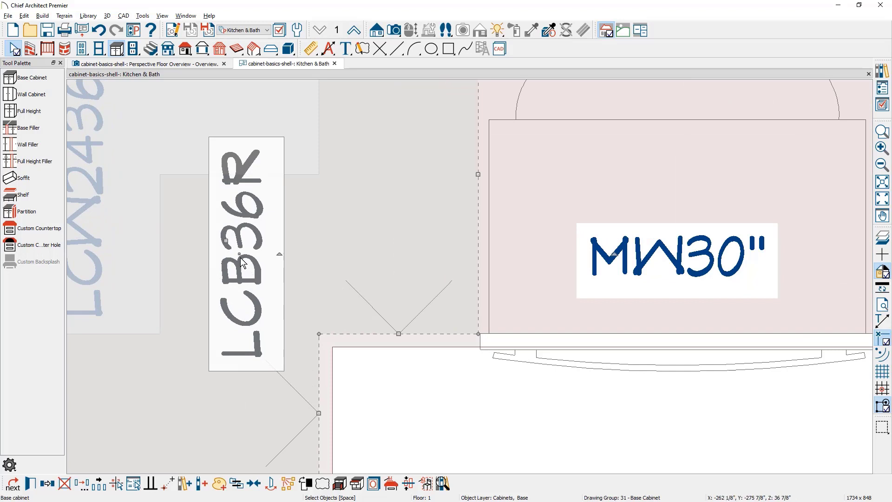
{"action": "left_click_drag", "start_coordinate": [279, 255], "coordinate": [257, 289]}
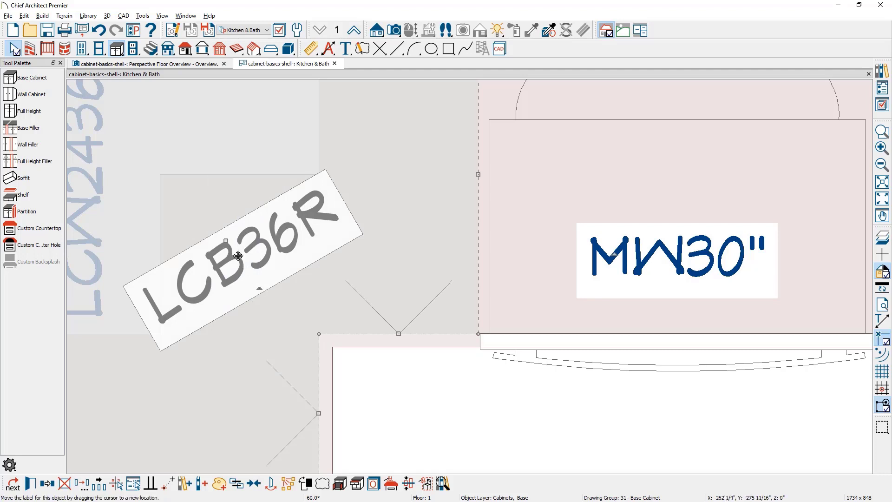
{"action": "left_click_drag", "start_coordinate": [237, 256], "coordinate": [282, 283]}
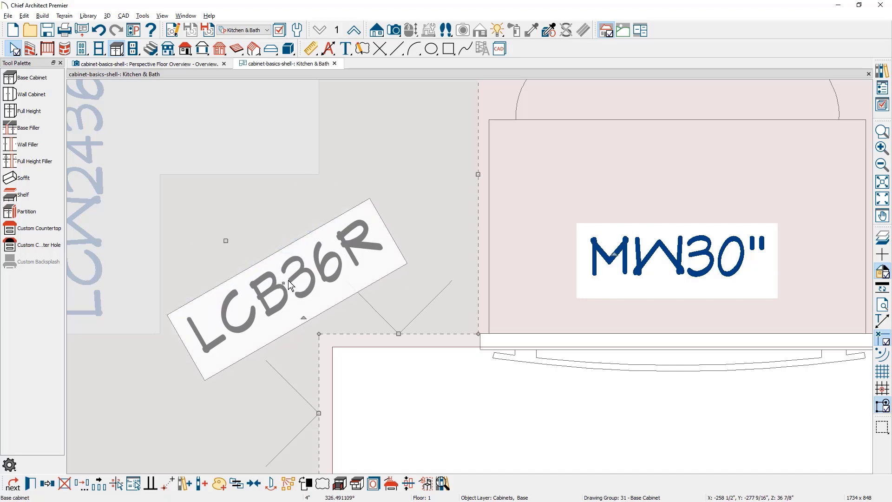
{"action": "scroll", "coordinate": [288, 280], "scroll_direction": "down", "scroll_amount": 4}
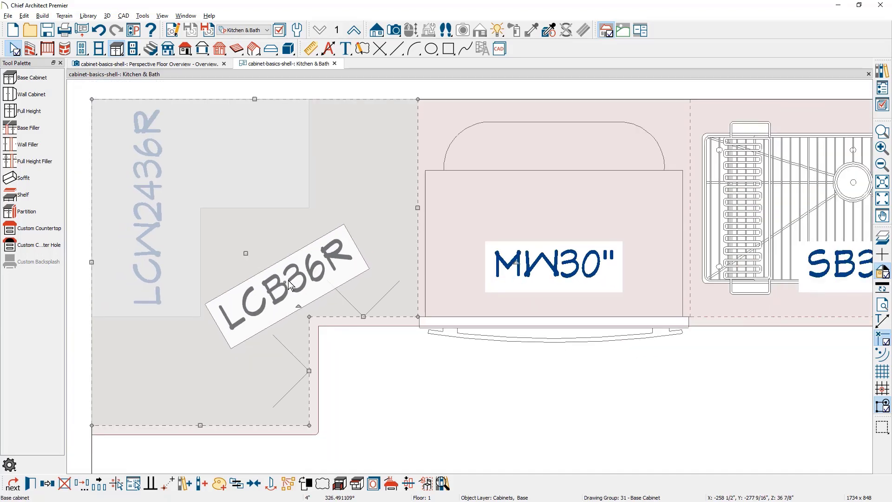
{"action": "scroll", "coordinate": [289, 284], "scroll_direction": "down", "scroll_amount": 2}
{"action": "key", "text": "Escape"}
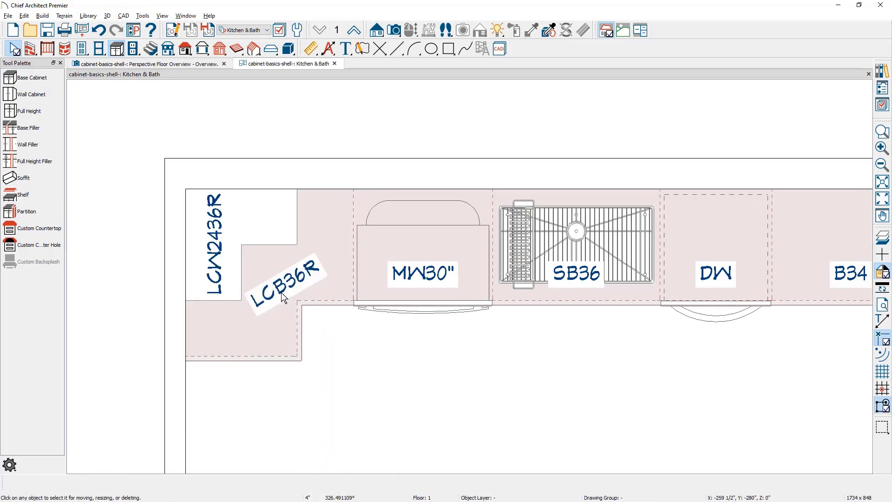
Place a wall cabinet against the back wall beside the corner wall cabinet and stretch it to 33" wide.
{"action": "left_click", "coordinate": [29, 94]}
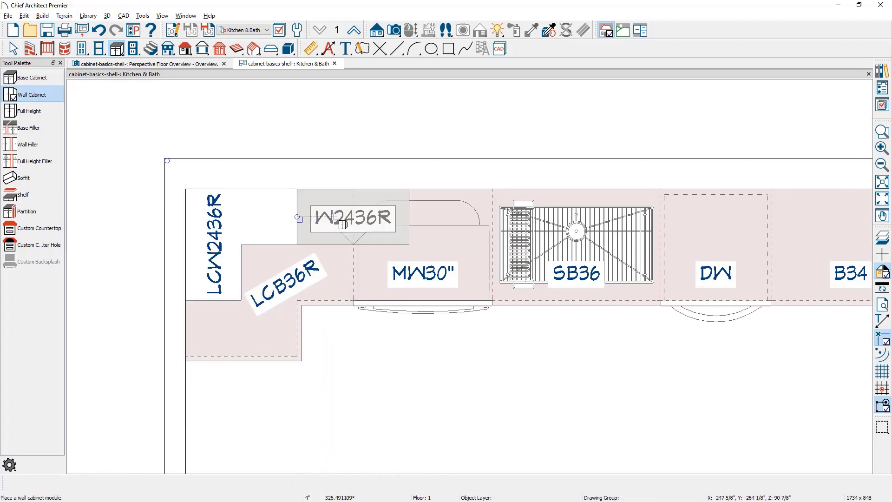
{"action": "left_click", "coordinate": [342, 224]}
{"action": "left_click", "coordinate": [351, 225]}
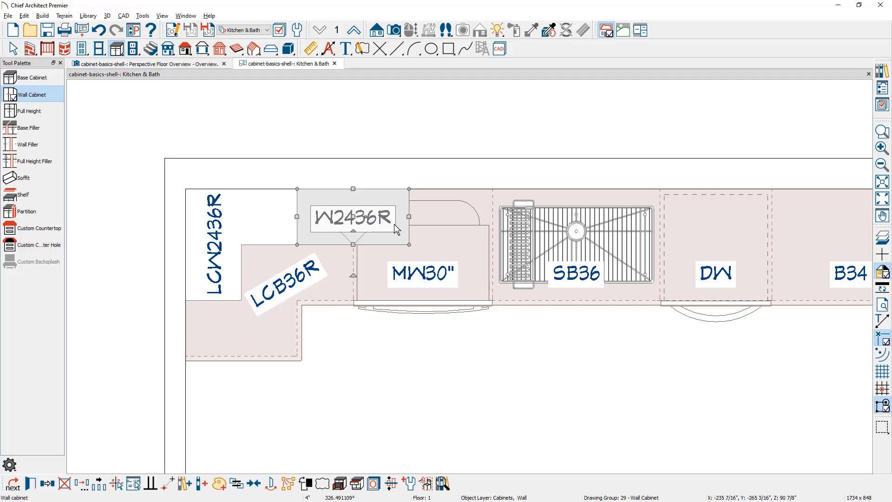
{"action": "left_click_drag", "start_coordinate": [409, 217], "coordinate": [451, 217]}
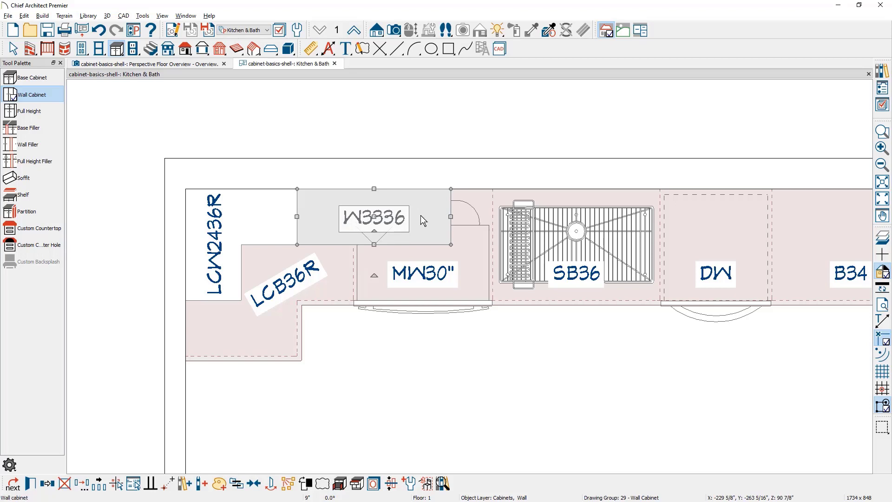
Create a wall elevation view facing the kitchen's back wall from in front of the sink base.
{"action": "left_click", "coordinate": [378, 31]}
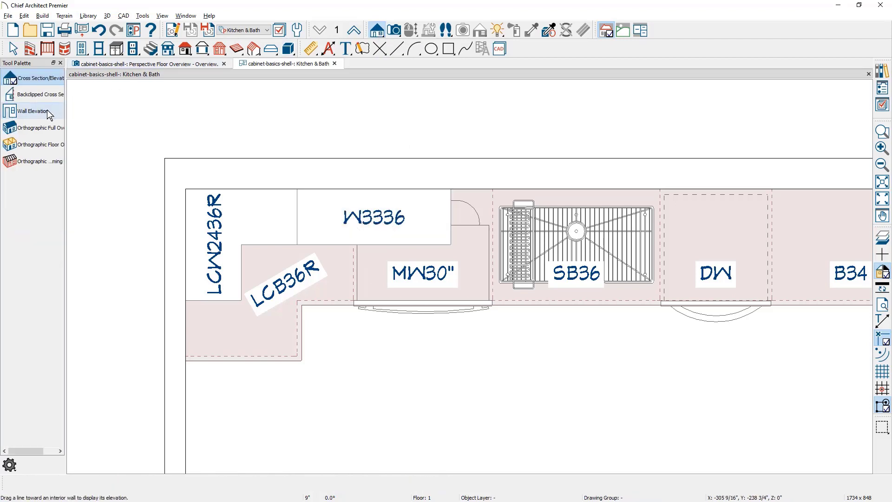
{"action": "left_click", "coordinate": [33, 112]}
{"action": "left_click_drag", "start_coordinate": [516, 399], "coordinate": [516, 316]}
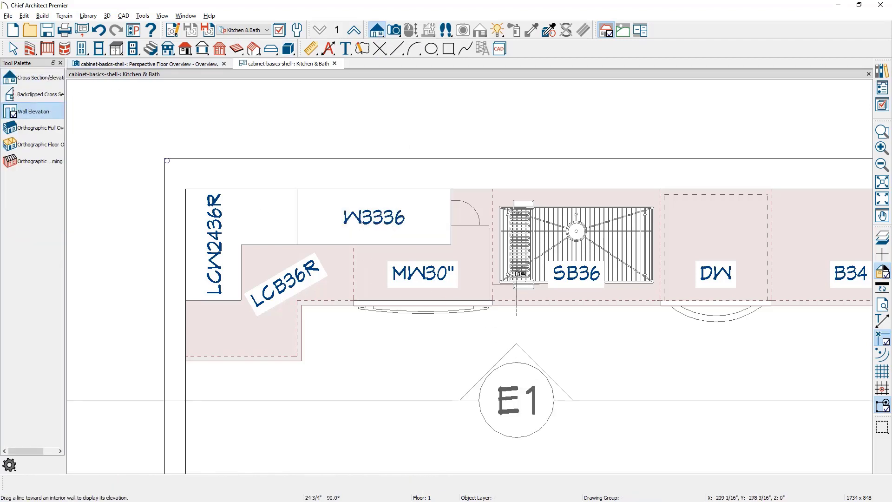
{"action": "mouse_move", "coordinate": [516, 272]}
{"action": "left_mouse_down"}
{"action": "mouse_move", "coordinate": [516, 114]}
{"action": "mouse_move", "coordinate": [525, 115]}
{"action": "left_mouse_up"}
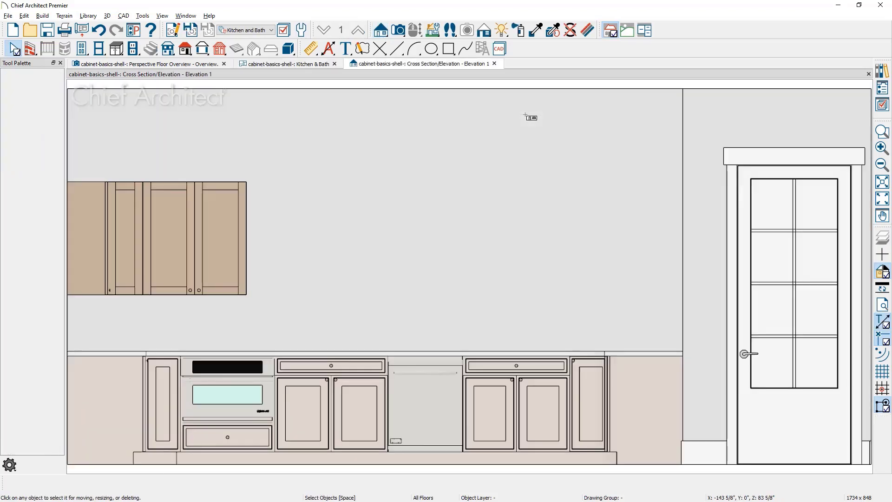
Stretch the tops of the corner wall cabinet and the adjacent 33" wall cabinet upward to a 48" height.
{"action": "left_click", "coordinate": [97, 216]}
{"action": "left_click_drag", "start_coordinate": [105, 182], "coordinate": [106, 144]}
{"action": "left_click", "coordinate": [197, 210]}
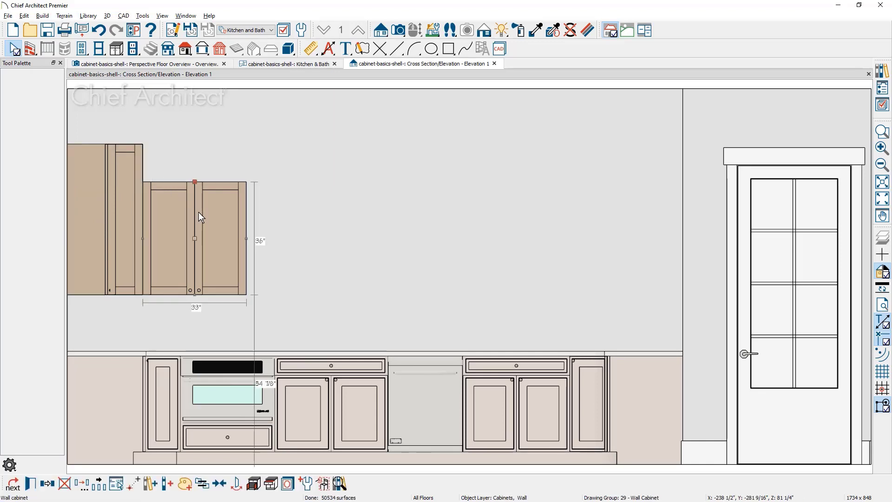
{"action": "left_click_drag", "start_coordinate": [191, 182], "coordinate": [191, 144]}
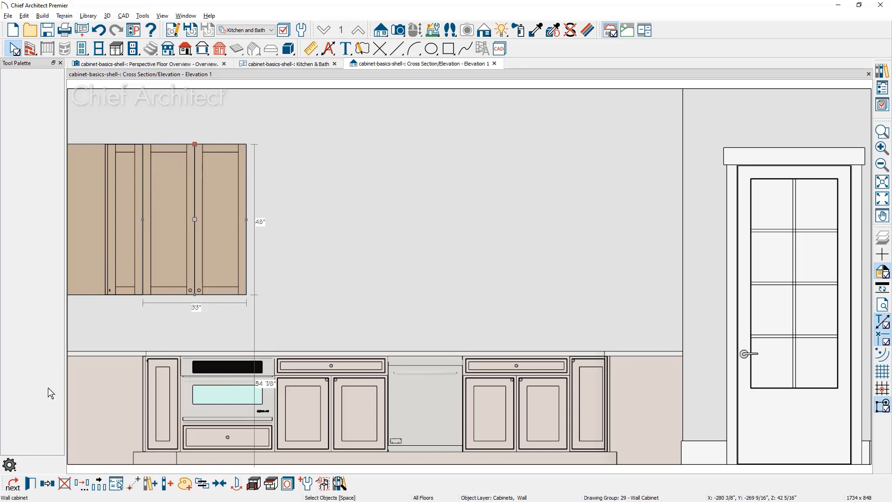
Split the 33" wall cabinet's door face horizontally and set the upper door item's height to 15".
{"action": "left_click", "coordinate": [30, 485]}
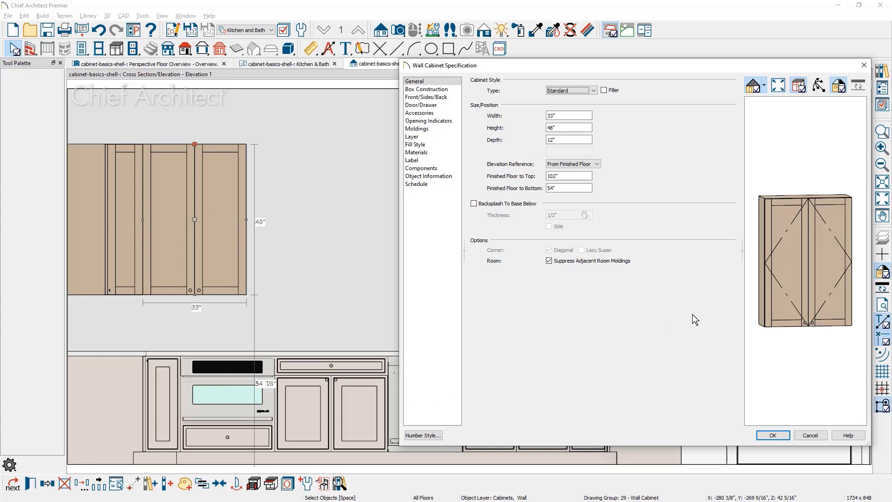
{"action": "left_click", "coordinate": [788, 266]}
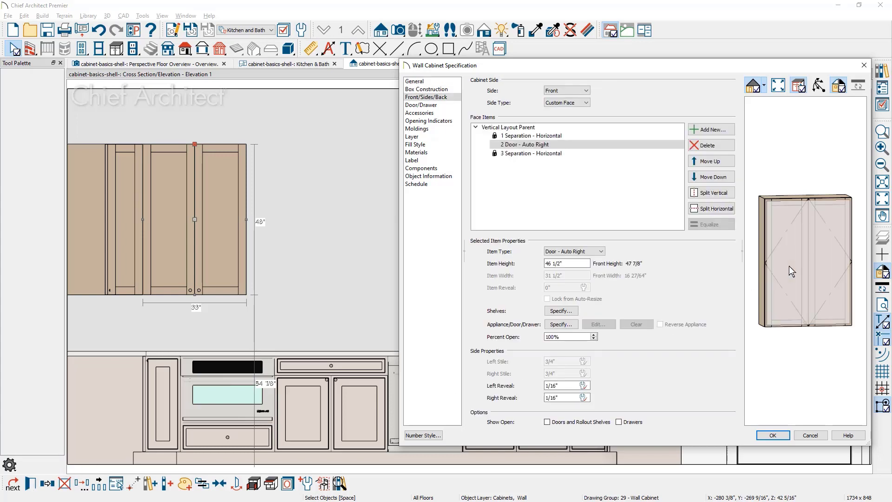
{"action": "left_click", "coordinate": [728, 214]}
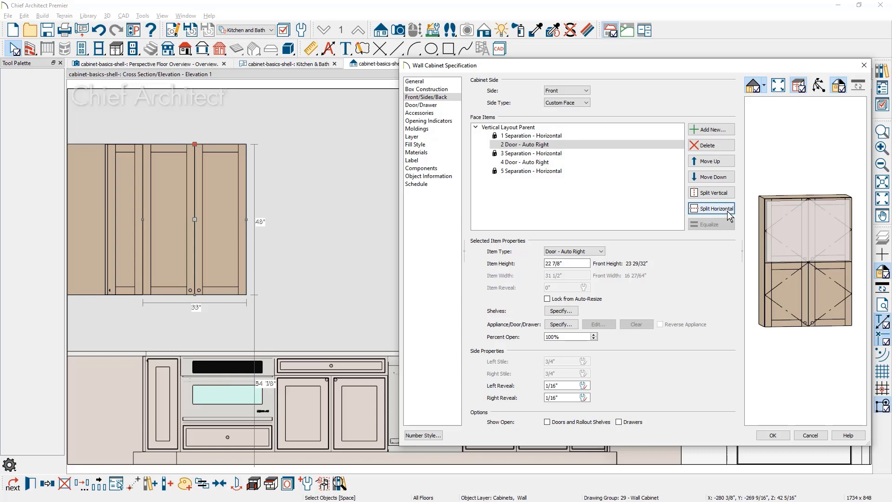
{"action": "left_click_drag", "start_coordinate": [581, 264], "coordinate": [483, 274]}
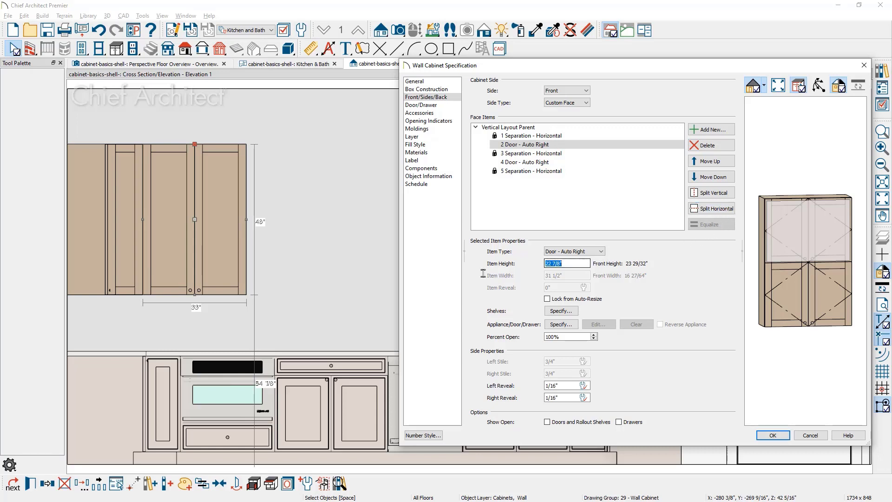
{"action": "type", "text": "15"}
{"action": "key", "text": "Tab"}
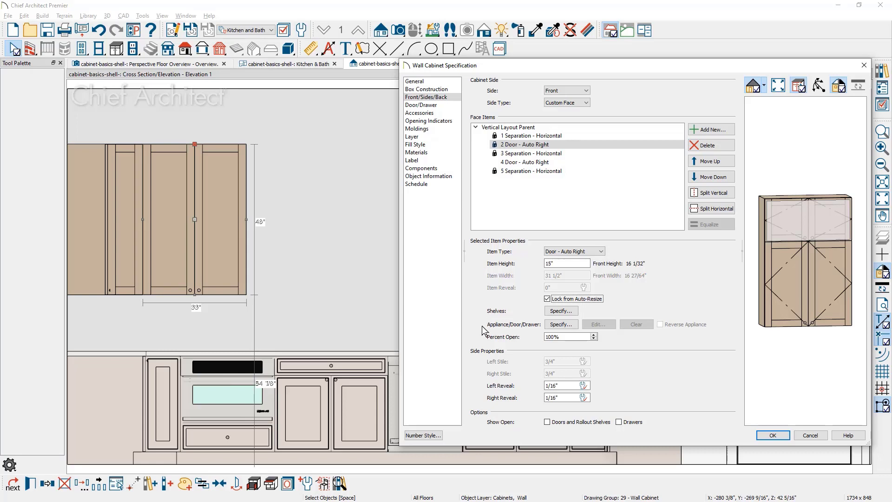
Change the upper door item to the Framed Doors style with Glass Doors enabled.
{"action": "left_click", "coordinate": [564, 324]}
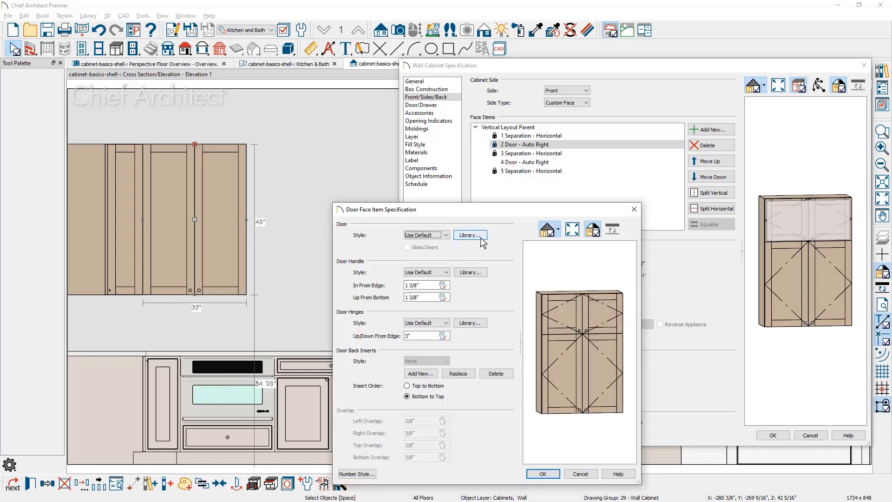
{"action": "left_click", "coordinate": [445, 235]}
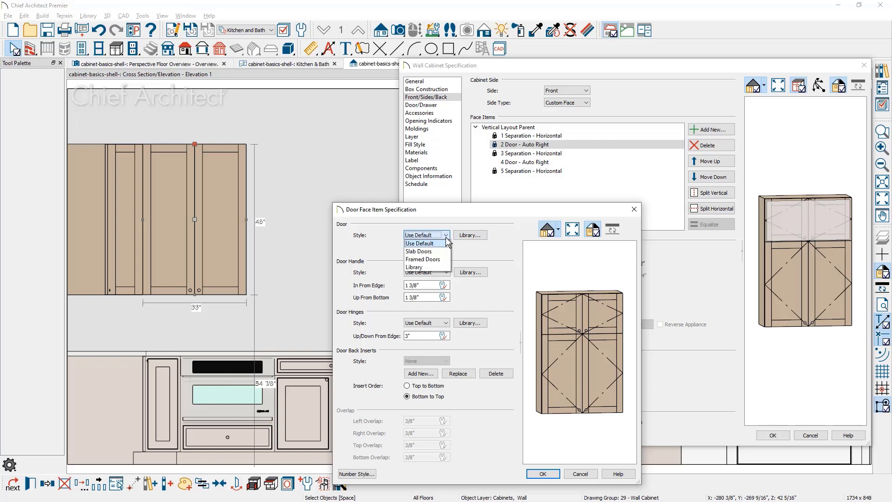
{"action": "left_click", "coordinate": [438, 258]}
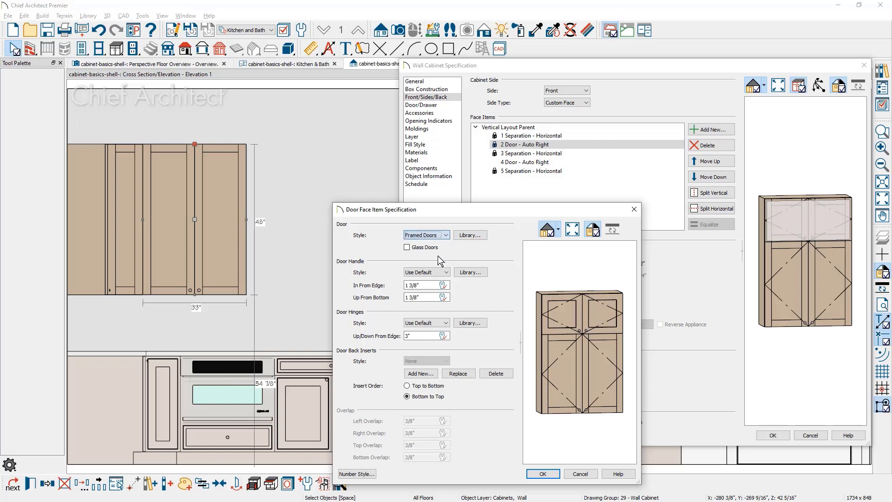
{"action": "left_click", "coordinate": [406, 247]}
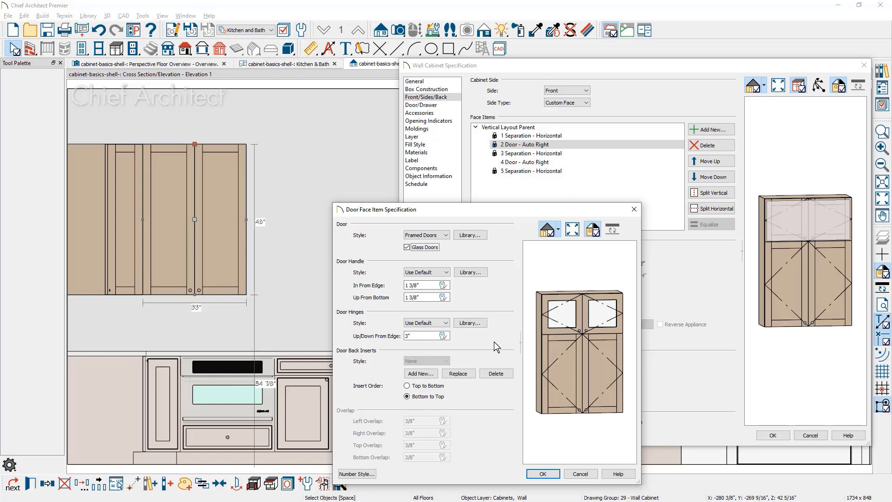
{"action": "left_click", "coordinate": [554, 475]}
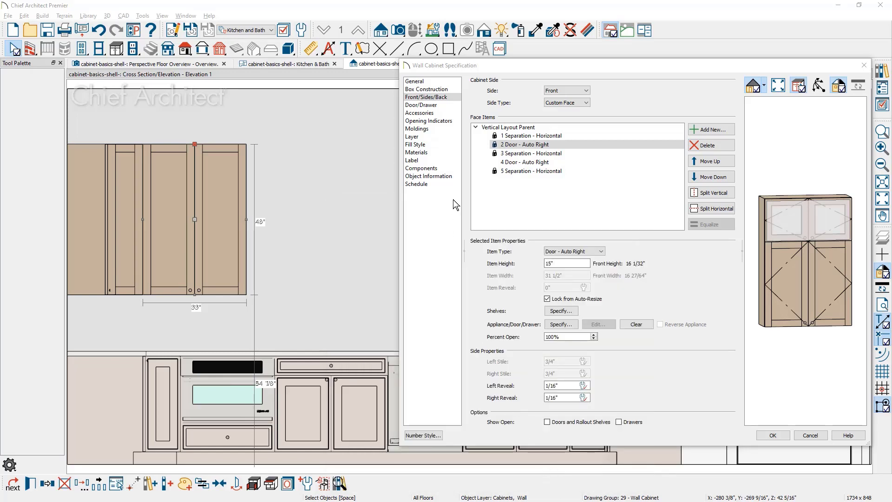
Add the CA-001 base molding profile to the wall cabinet and turn off To Top so it runs along the bottom.
{"action": "left_click", "coordinate": [435, 129]}
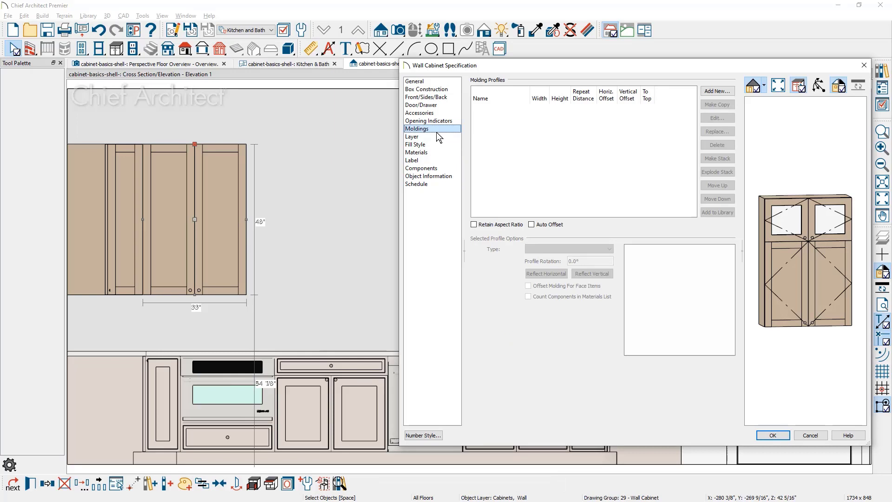
{"action": "left_click", "coordinate": [732, 94]}
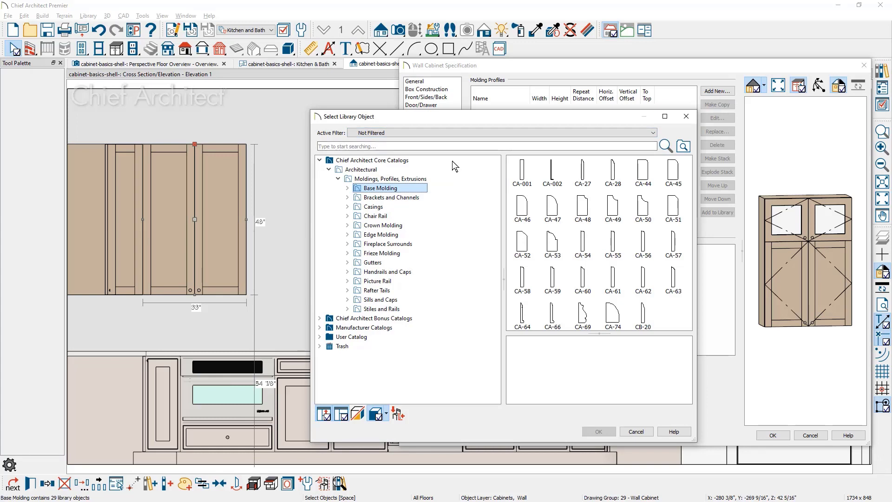
{"action": "left_click", "coordinate": [532, 184]}
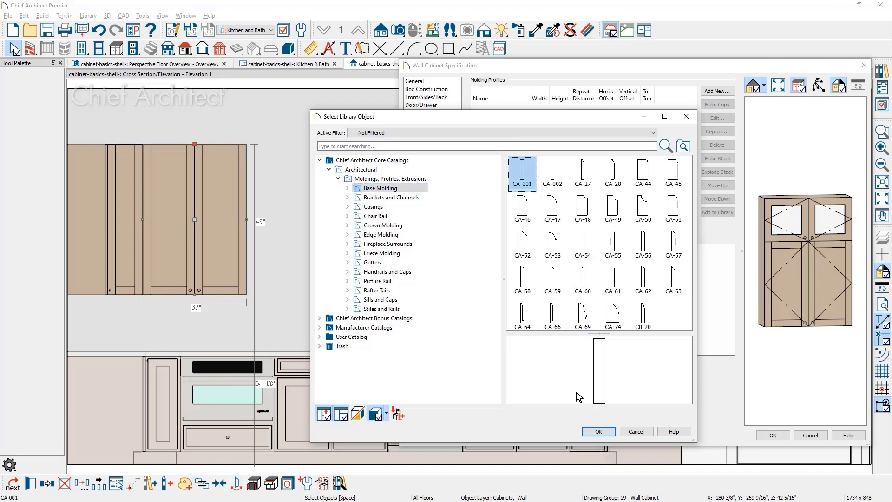
{"action": "left_click", "coordinate": [591, 432]}
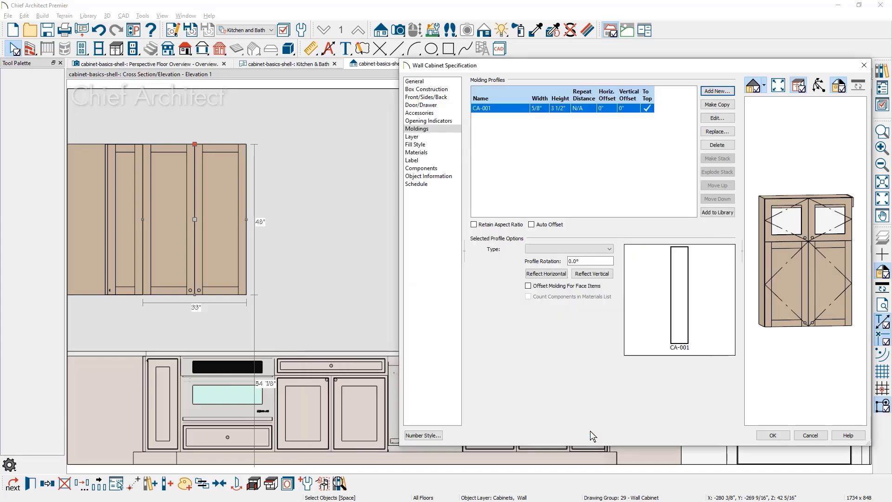
{"action": "left_click", "coordinate": [648, 109]}
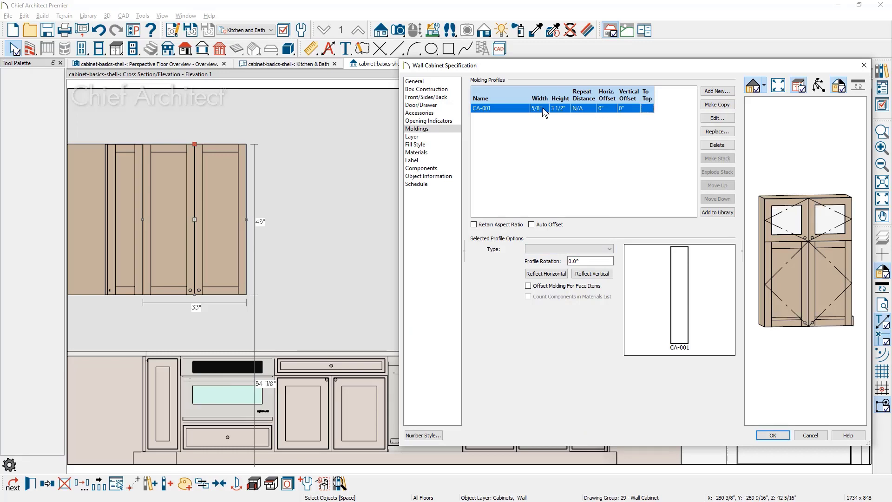
Set the CA-001 molding profile's width to 1/2" and its height to 1 1/2".
{"action": "type", "text": "1/2"}
{"action": "key", "text": "Tab"}
{"action": "type", "text": "1"}
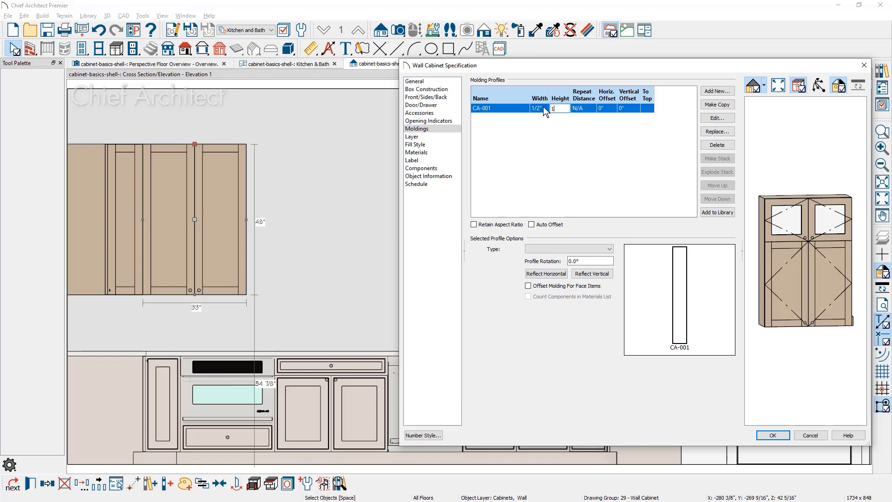
{"action": "type", "text": " 1/2"}
{"action": "key", "text": "Tab"}
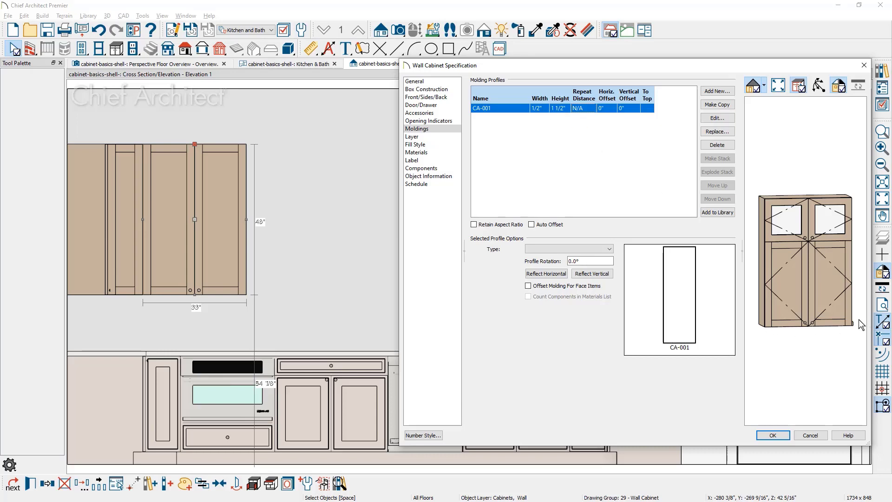
Set the CA-001 molding's vertical offset to -1 1/2" so it hangs below the cabinet bottom.
{"action": "scroll", "coordinate": [859, 324], "scroll_direction": "up", "scroll_amount": 5}
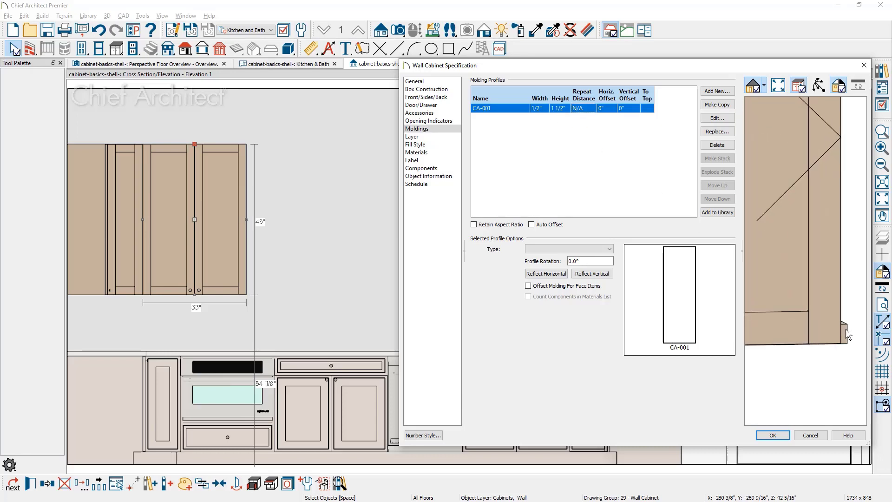
{"action": "left_click", "coordinate": [629, 108]}
{"action": "type", "text": "-"}
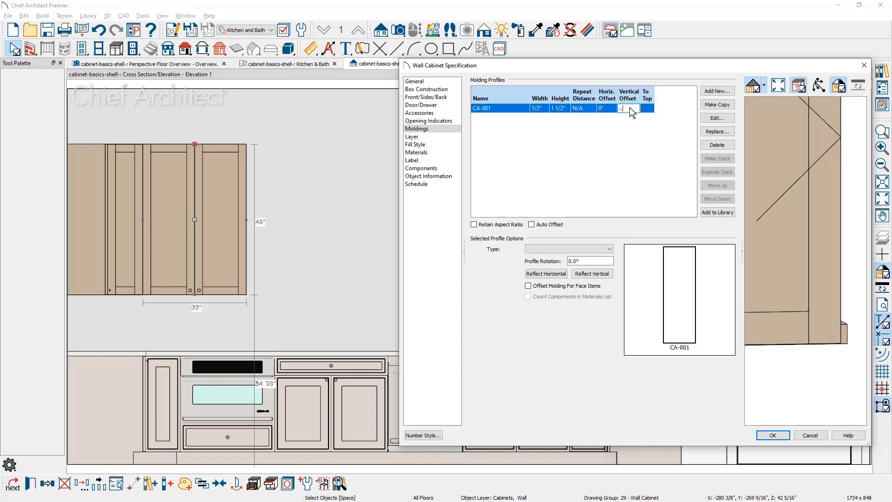
{"action": "type", "text": "1.5"}
{"action": "key", "text": "Return"}
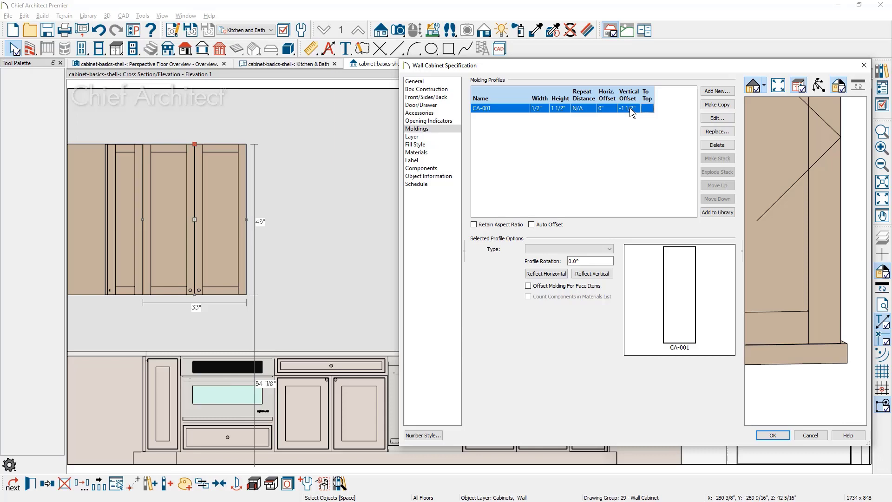
Set the CA-001 molding's horizontal offset to -1/2" and classify its type as Light Rail.
{"action": "left_click", "coordinate": [625, 110]}
{"action": "left_click", "coordinate": [606, 110]}
{"action": "type", "text": "-"}
{"action": "type", "text": "1/2"}
{"action": "key", "text": "Tab"}
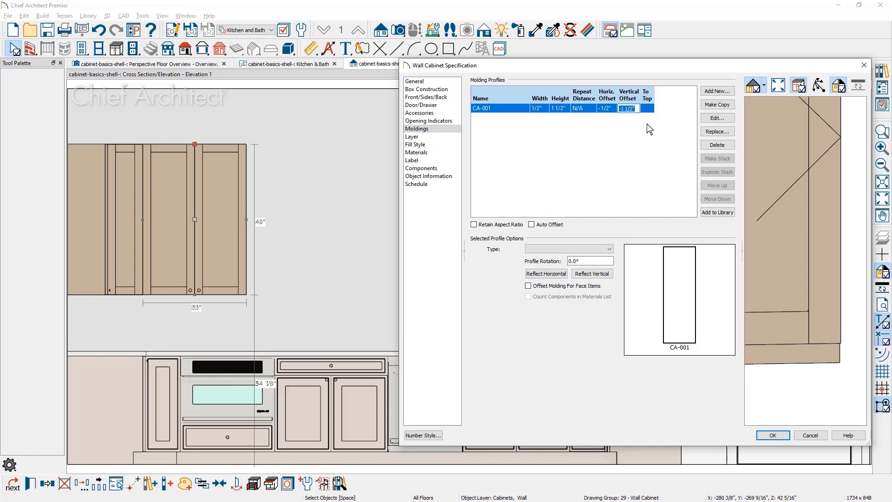
{"action": "left_click", "coordinate": [609, 248]}
{"action": "left_click", "coordinate": [598, 273]}
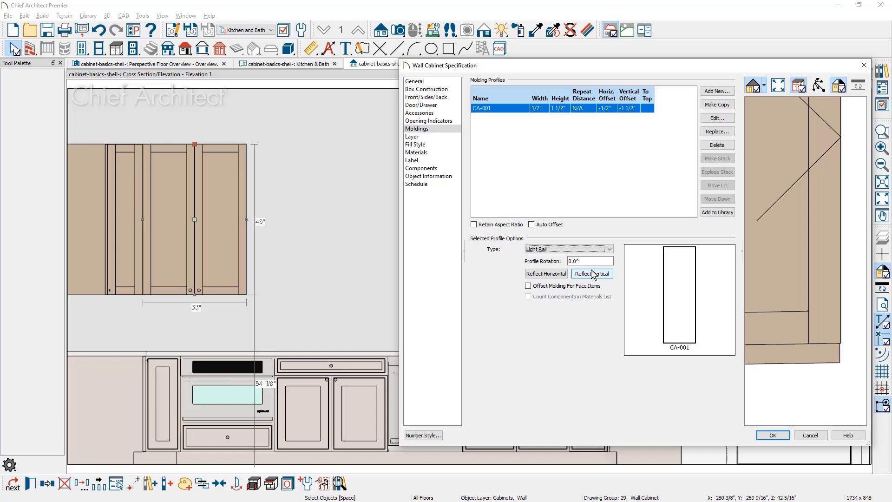
Duplicate the CA-001 molding and make the first entry a To Top molding with a 3" height and -3" vertical offset.
{"action": "left_click", "coordinate": [716, 105]}
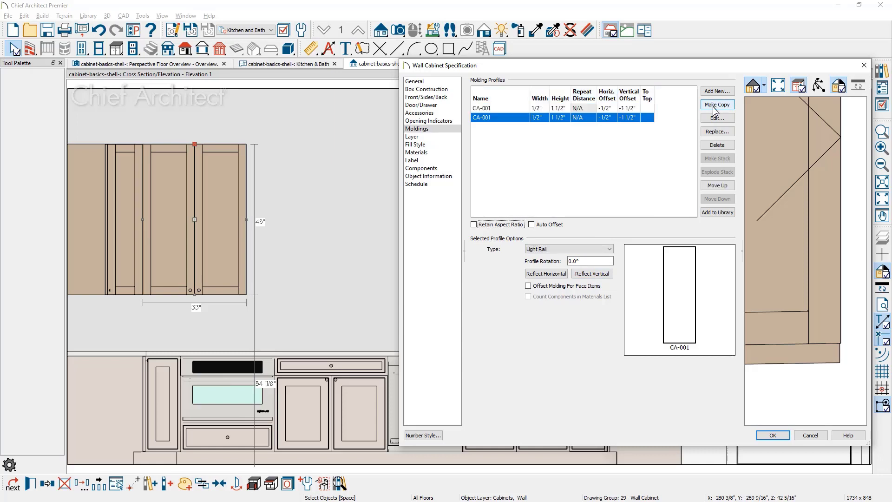
{"action": "left_click", "coordinate": [649, 109]}
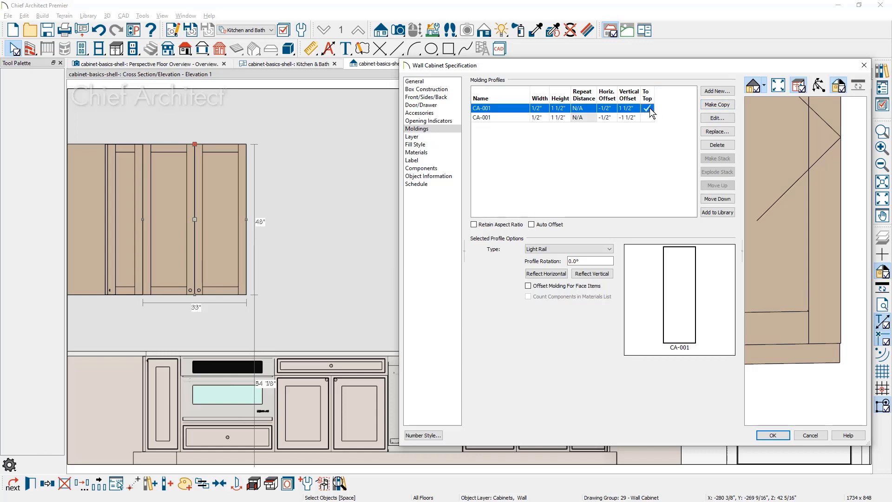
{"action": "left_click", "coordinate": [555, 109]}
{"action": "type", "text": "3"}
{"action": "left_click", "coordinate": [635, 110]}
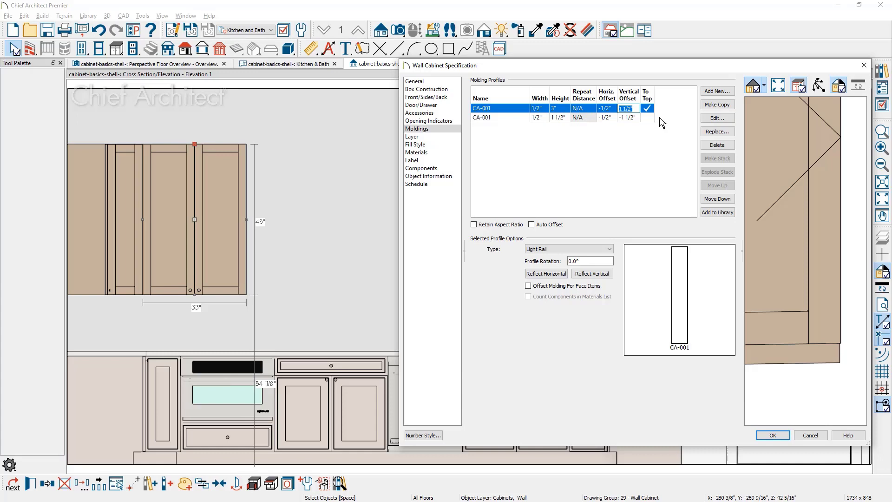
{"action": "type", "text": "-3"}
{"action": "key", "text": "Return"}
Classify the 3" high top molding as Crown Molding and enable Offset Molding For Face Items.
{"action": "scroll", "coordinate": [798, 199], "scroll_direction": "down", "scroll_amount": 5}
{"action": "middle_click_drag", "start_coordinate": [808, 278], "coordinate": [819, 387]}
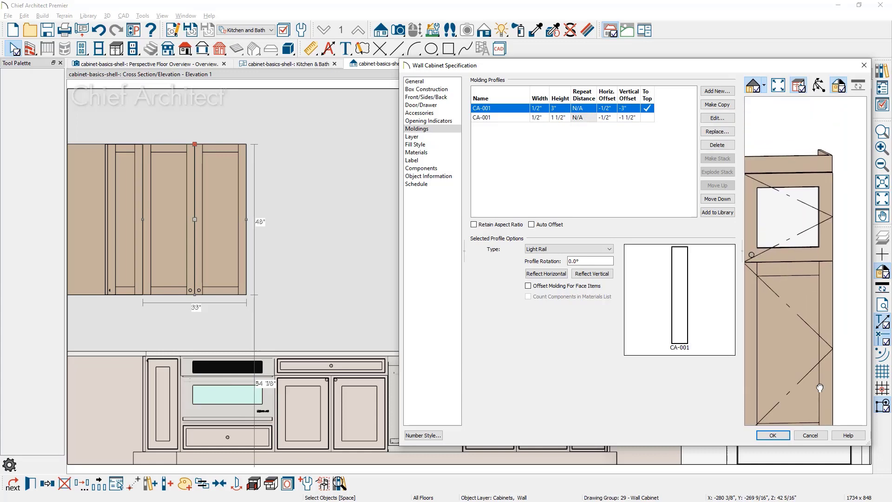
{"action": "scroll", "coordinate": [832, 195], "scroll_direction": "up", "scroll_amount": 4}
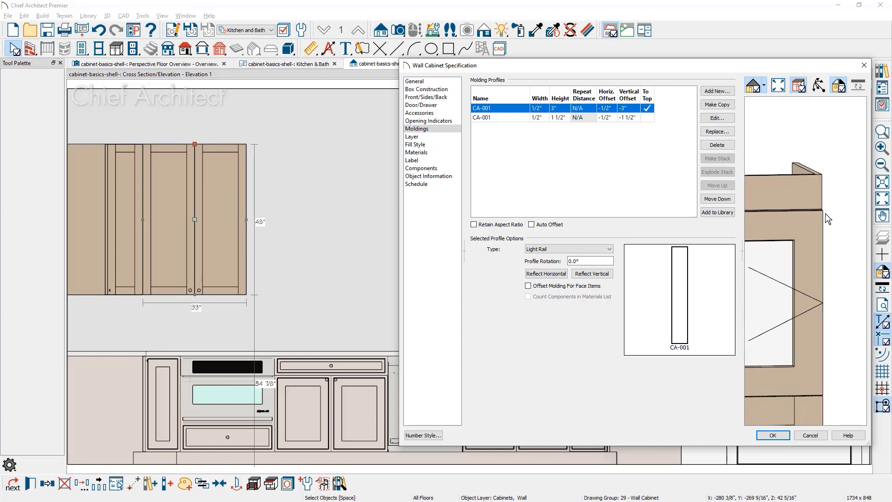
{"action": "scroll", "coordinate": [824, 213], "scroll_direction": "up", "scroll_amount": 1}
{"action": "middle_click_drag", "start_coordinate": [802, 211], "coordinate": [836, 205]}
{"action": "scroll", "coordinate": [836, 205], "scroll_direction": "down", "scroll_amount": 2}
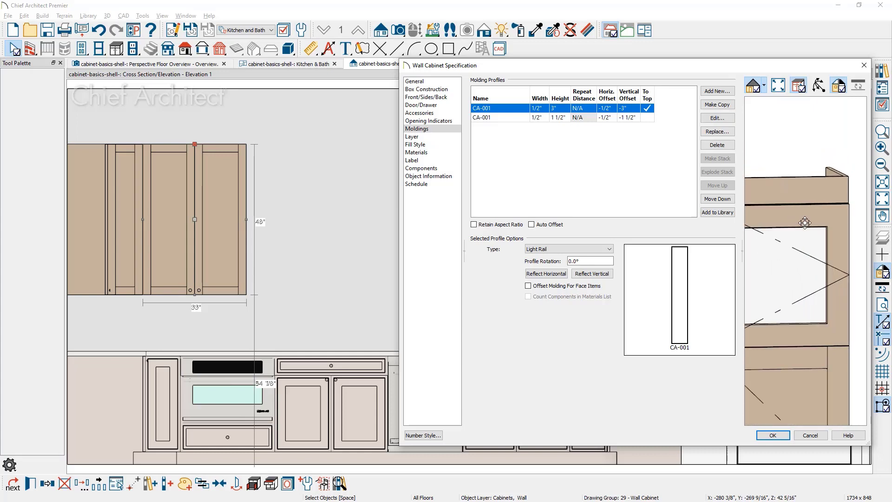
{"action": "left_click_drag", "start_coordinate": [804, 223], "coordinate": [860, 274]}
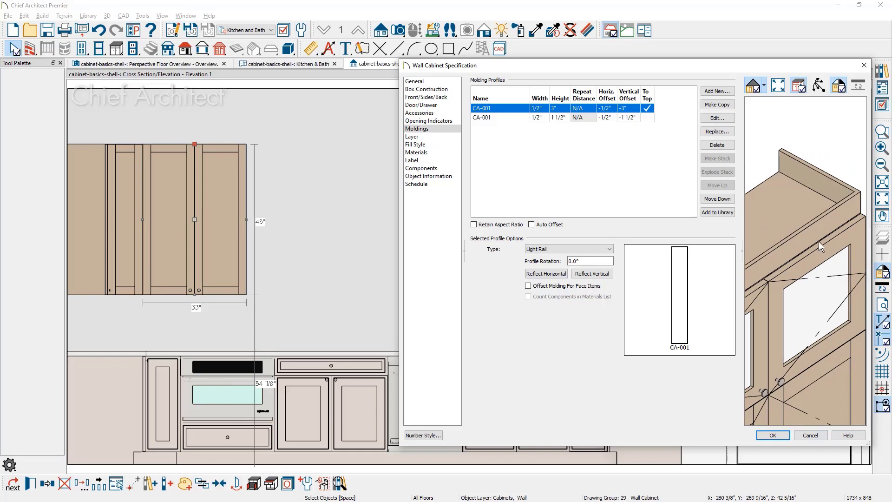
{"action": "left_click", "coordinate": [596, 250]}
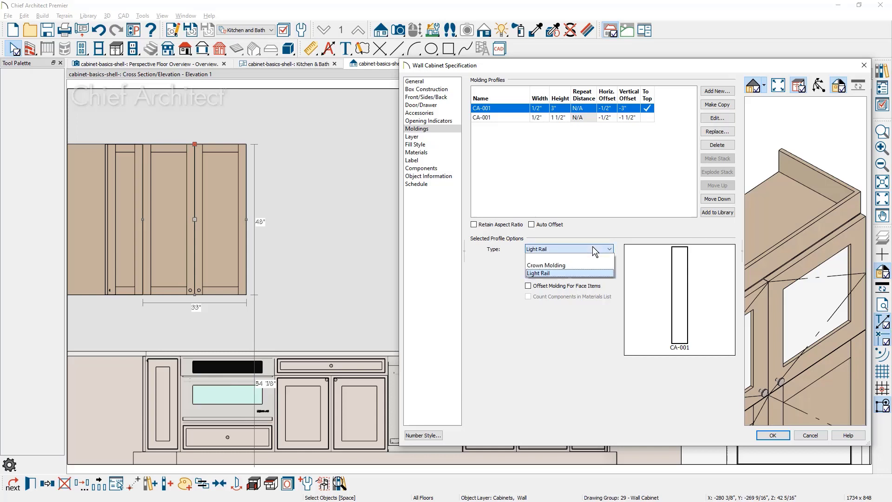
{"action": "left_click", "coordinate": [583, 267]}
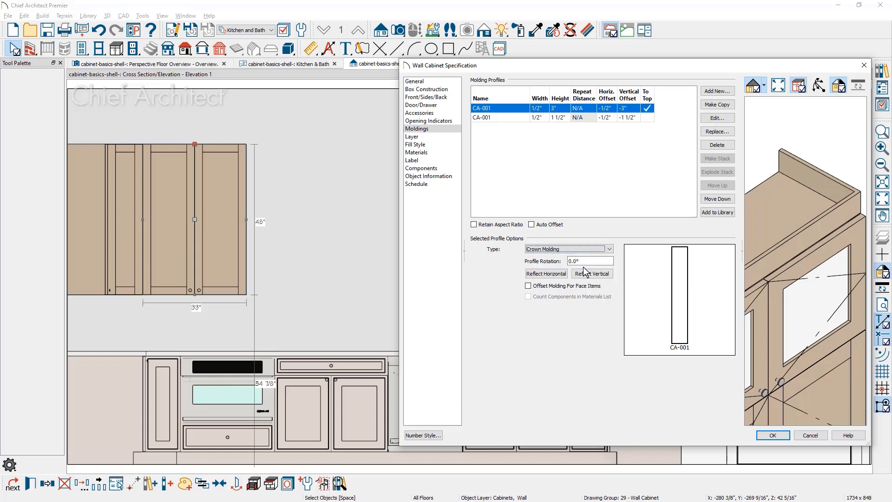
{"action": "left_click", "coordinate": [553, 286]}
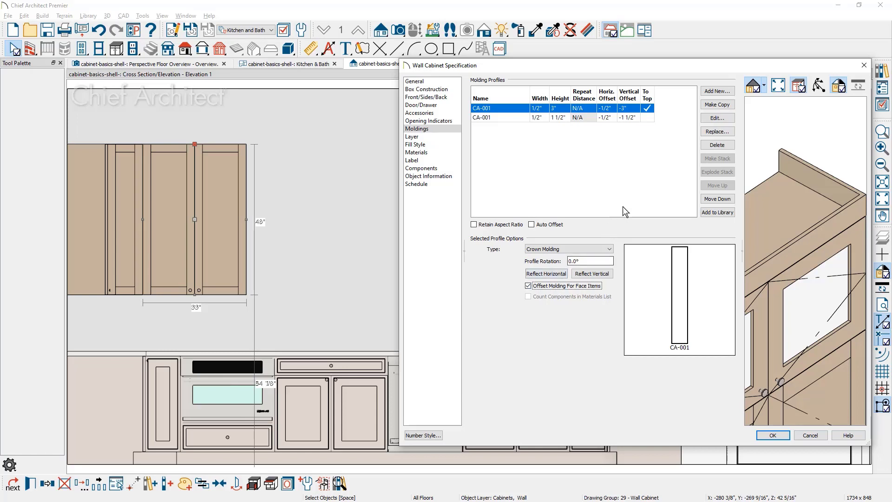
Add the CA-16 profile from the Crown Molding library folder and move it to the start of the molding list.
{"action": "left_click", "coordinate": [717, 91]}
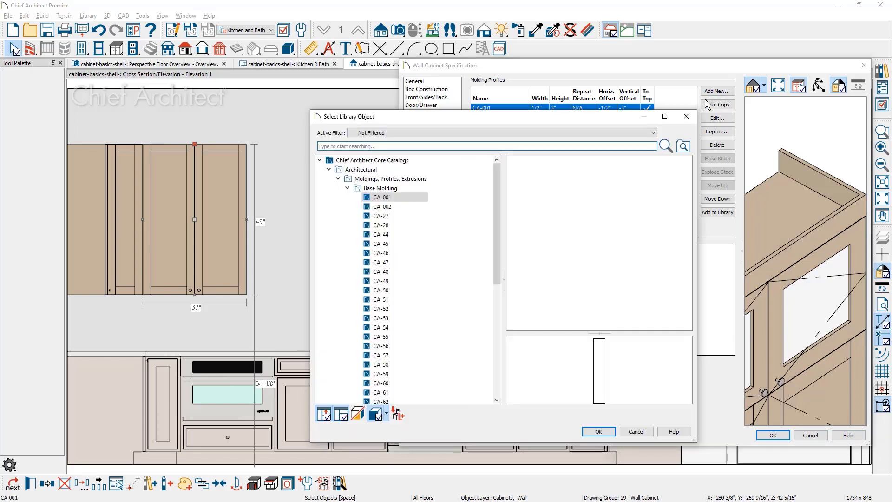
{"action": "left_click", "coordinate": [348, 188]}
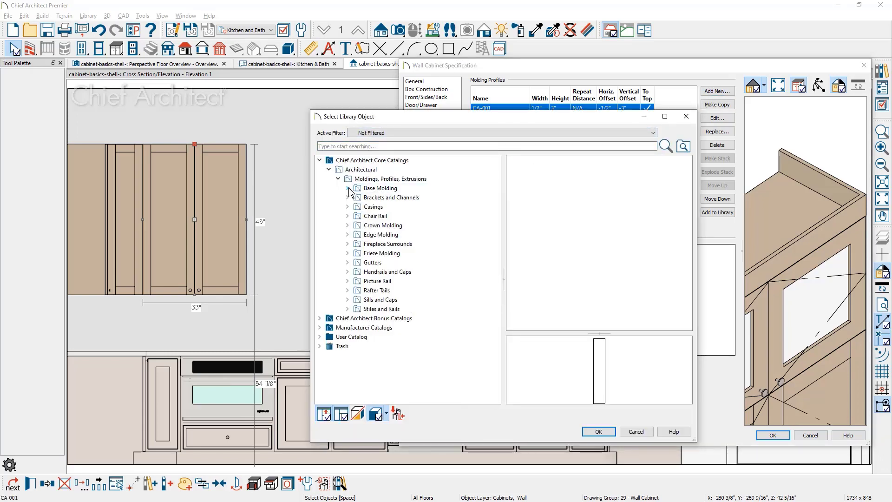
{"action": "left_click", "coordinate": [347, 226]}
{"action": "left_click", "coordinate": [365, 235]}
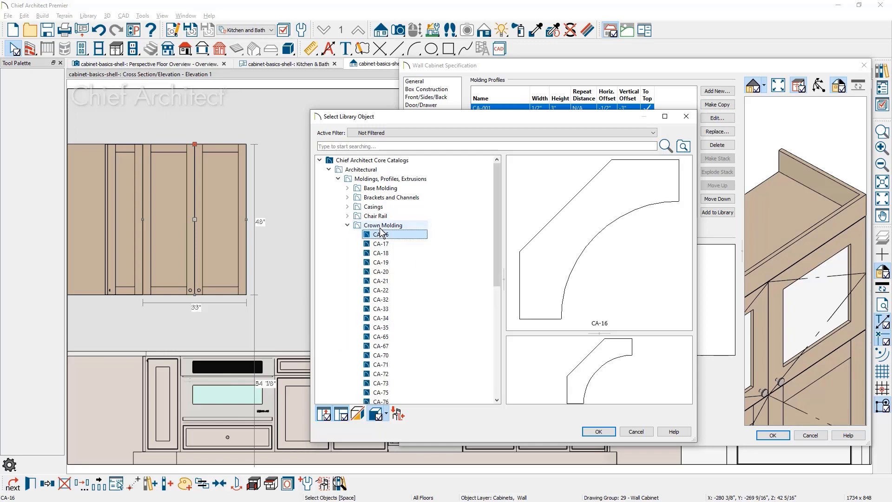
{"action": "left_click", "coordinate": [381, 226]}
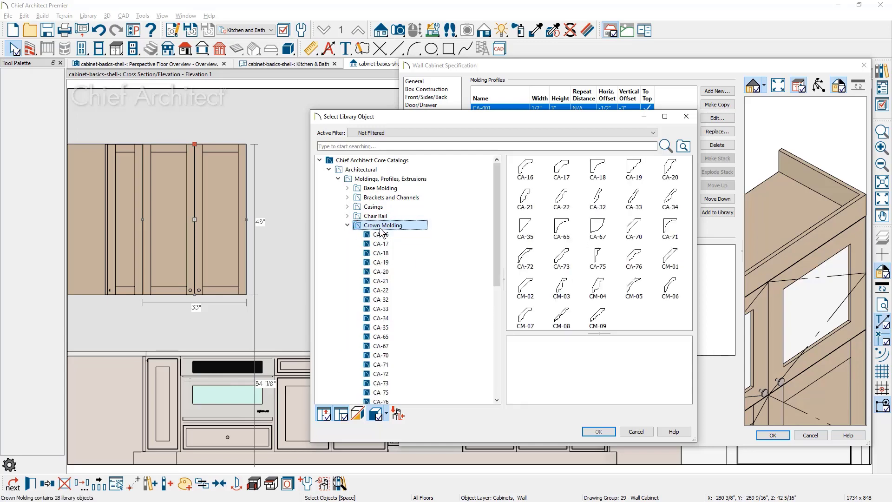
{"action": "left_click", "coordinate": [531, 168]}
{"action": "left_click", "coordinate": [599, 431]}
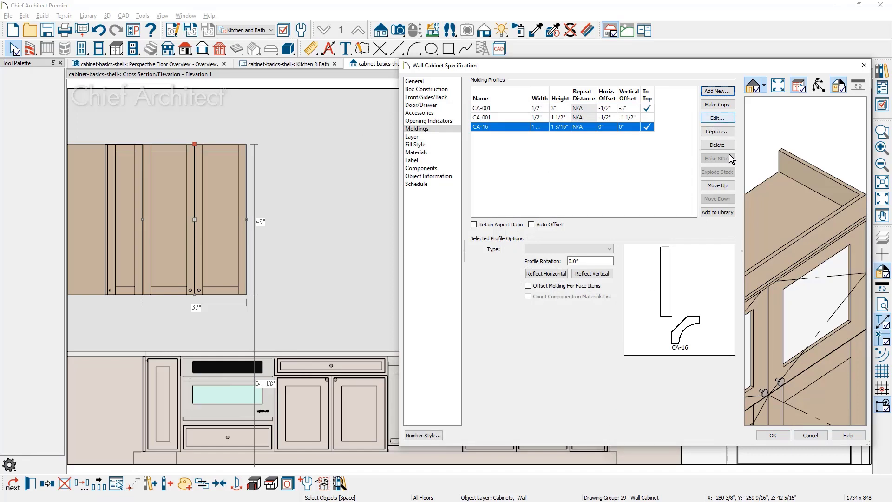
{"action": "left_click", "coordinate": [721, 186]}
{"action": "left_click", "coordinate": [722, 187]}
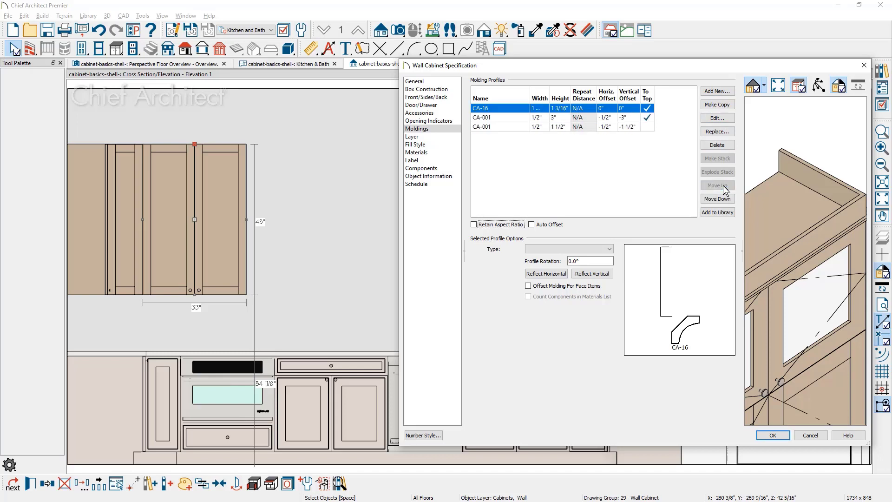
Set the CA-16 molding's width to 2", height to 3" and vertical offset to -6".
{"action": "left_click", "coordinate": [540, 108]}
{"action": "type", "text": "2"}
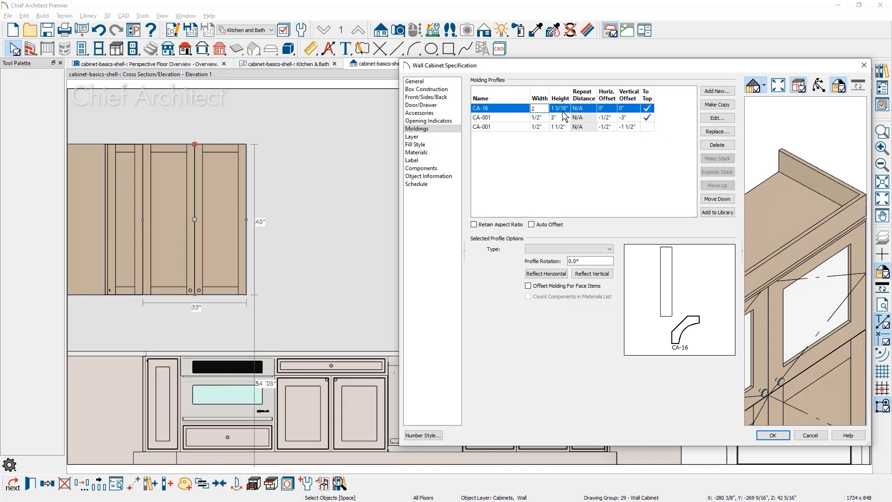
{"action": "left_click", "coordinate": [562, 108]}
{"action": "type", "text": "3"}
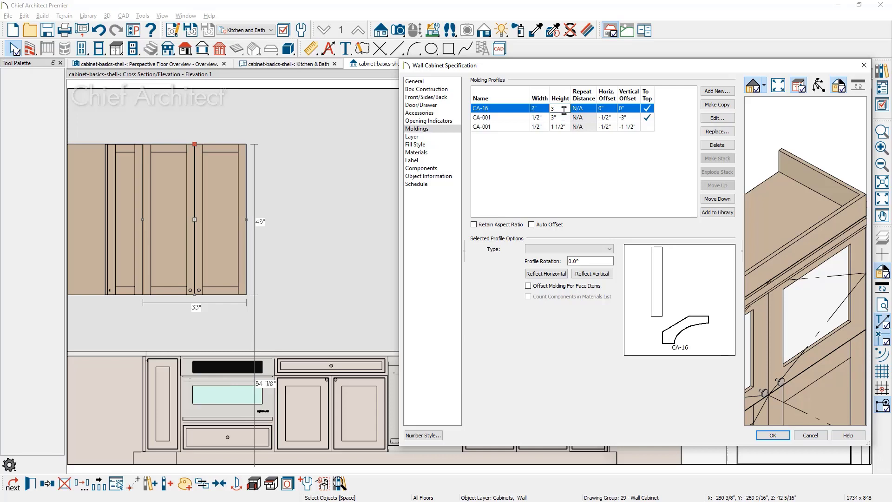
{"action": "left_click", "coordinate": [607, 108]}
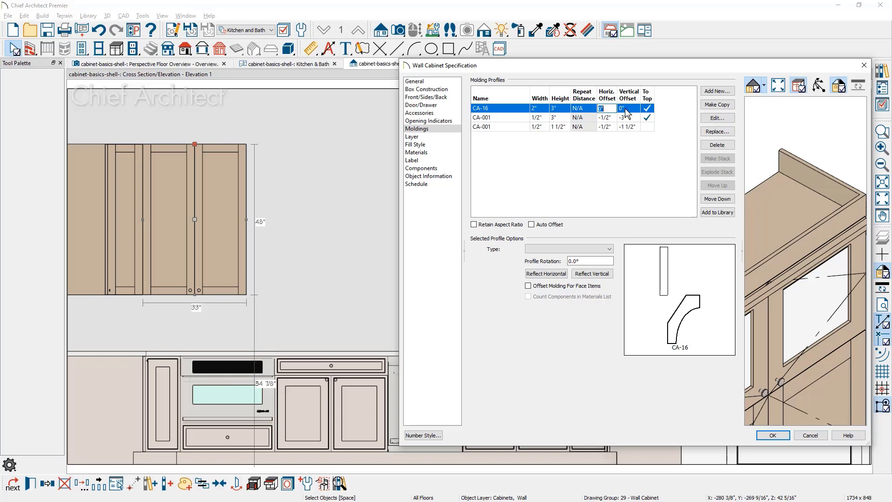
{"action": "left_click", "coordinate": [627, 110]}
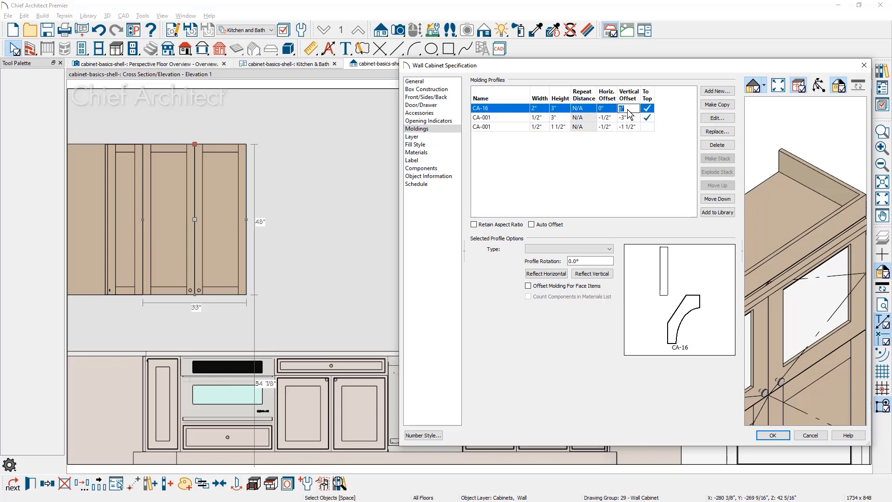
{"action": "type", "text": "-6"}
{"action": "key", "text": "Return"}
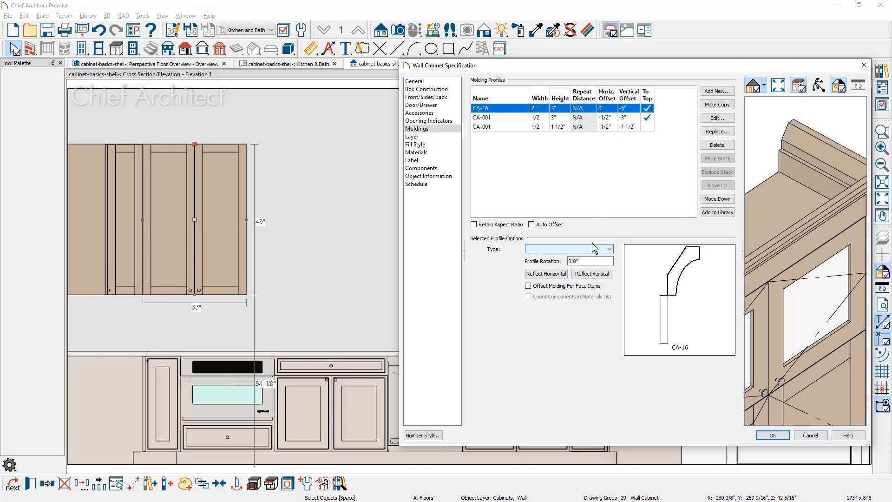
Classify CA-16 as Crown Molding, enable Offset Molding For Face Items, and apply the wall cabinet specification.
{"action": "left_click", "coordinate": [595, 250]}
{"action": "left_click", "coordinate": [543, 262]}
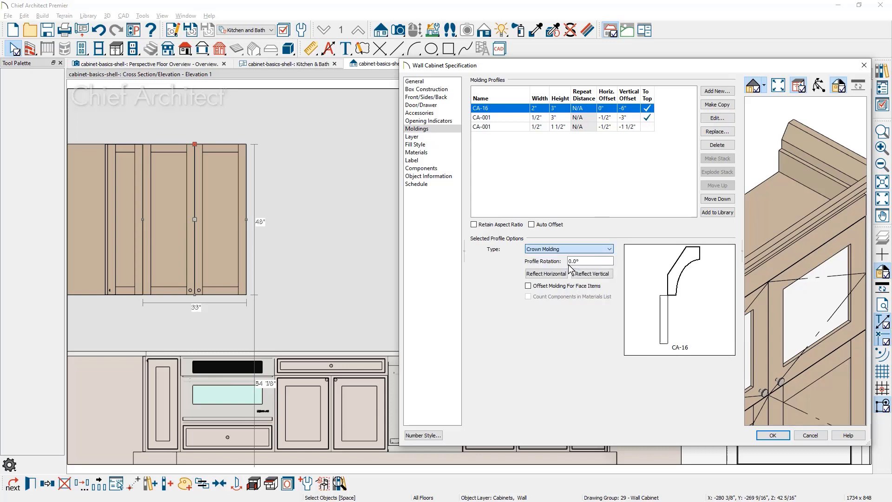
{"action": "left_click", "coordinate": [527, 285]}
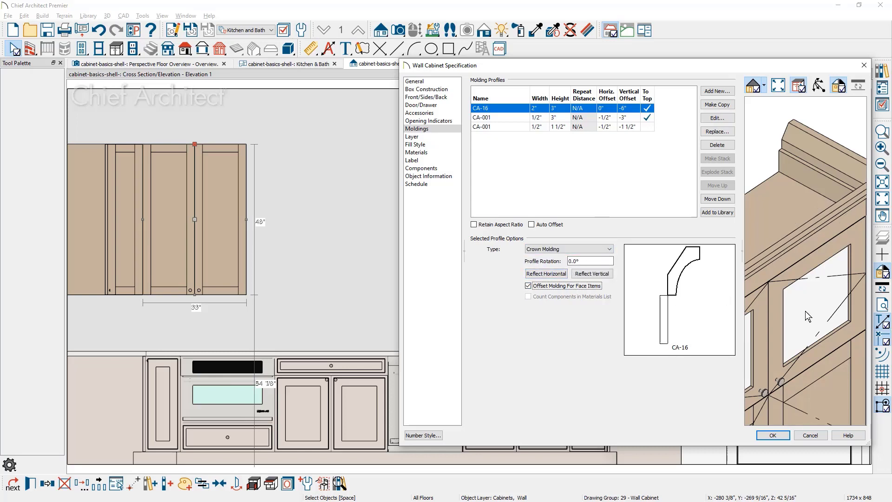
{"action": "left_click_drag", "start_coordinate": [792, 289], "coordinate": [757, 250]}
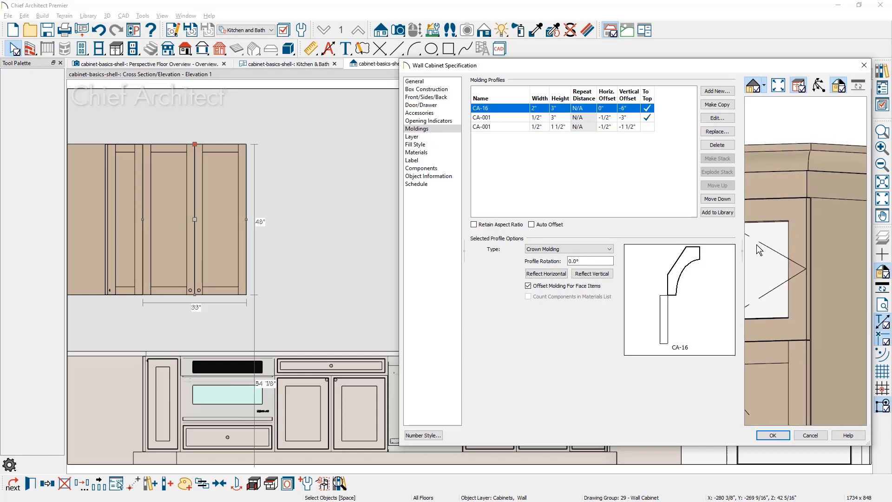
{"action": "left_click", "coordinate": [772, 433]}
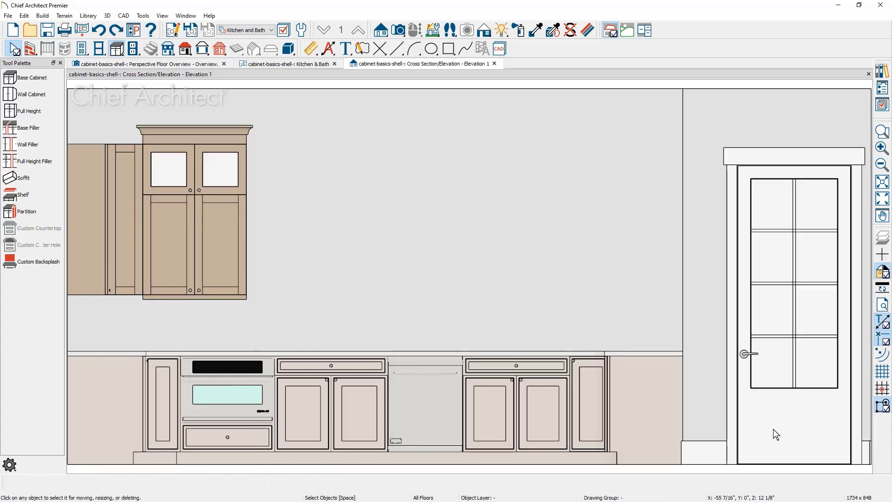
Place a default wall cabinet on the open wall between the glass-door cabinet and the dishwasher.
{"action": "left_click", "coordinate": [32, 94]}
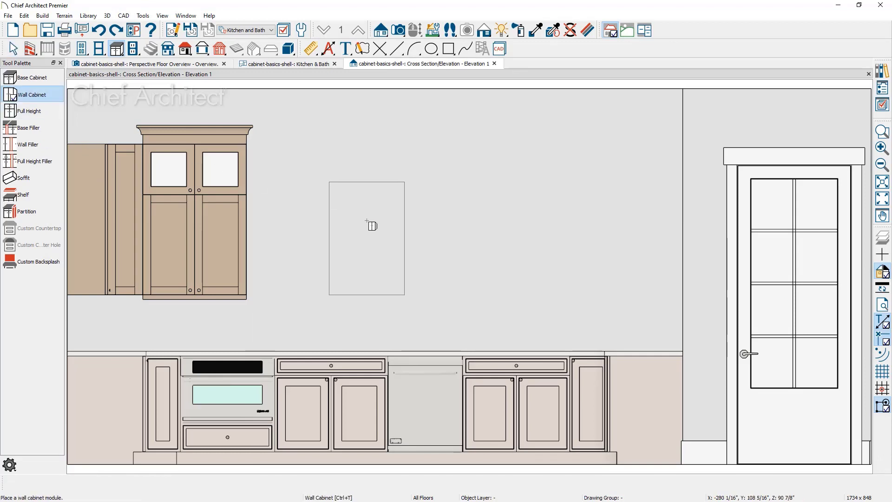
{"action": "left_click", "coordinate": [367, 221]}
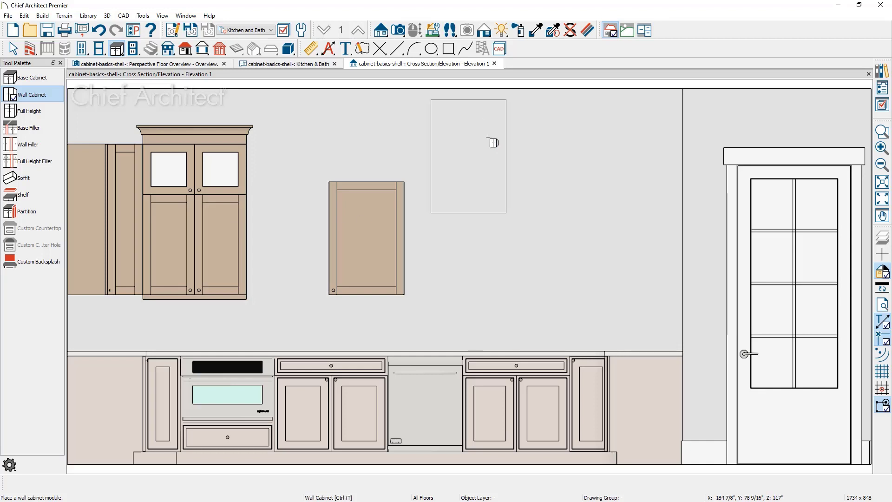
Copy all properties of the tall glass-door wall cabinet to the newly placed wall cabinet with the Object Eyedropper.
{"action": "left_click", "coordinate": [554, 31]}
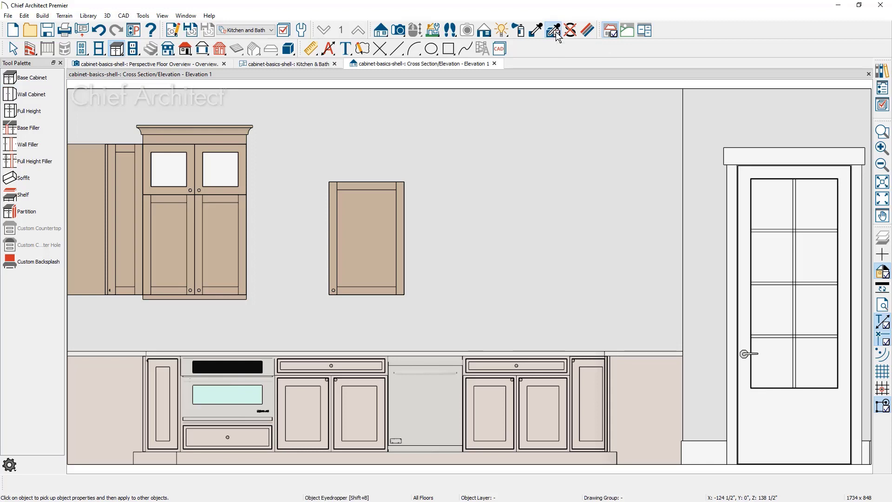
{"action": "left_click", "coordinate": [221, 237]}
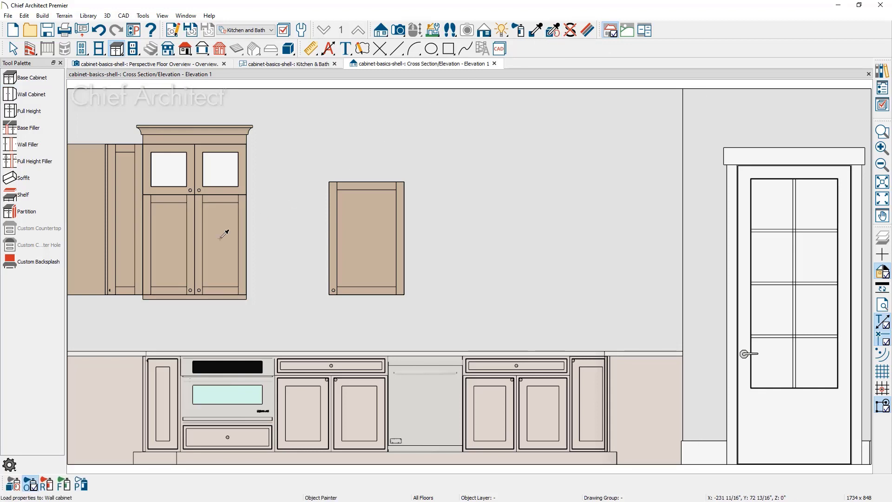
{"action": "left_click", "coordinate": [358, 221]}
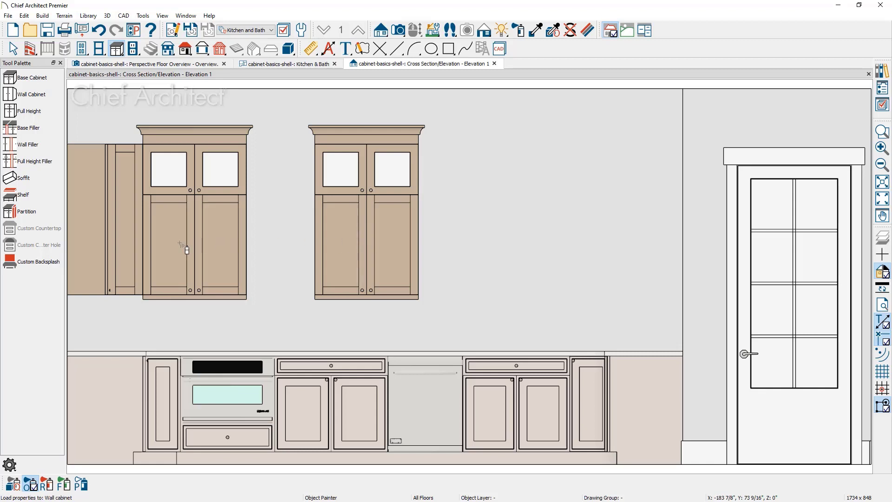
Try applying all the loaded cabinet properties to the corner wall cabinet, and undo the change.
{"action": "left_click", "coordinate": [127, 253]}
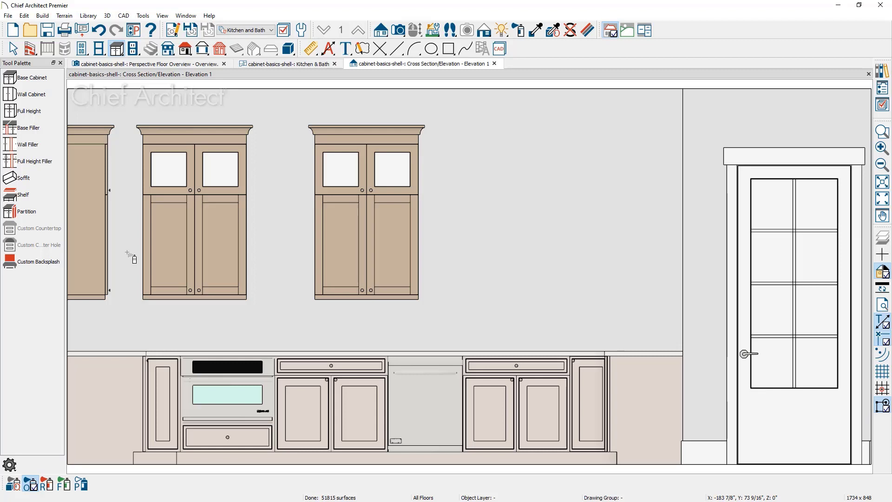
{"action": "left_click", "coordinate": [100, 31]}
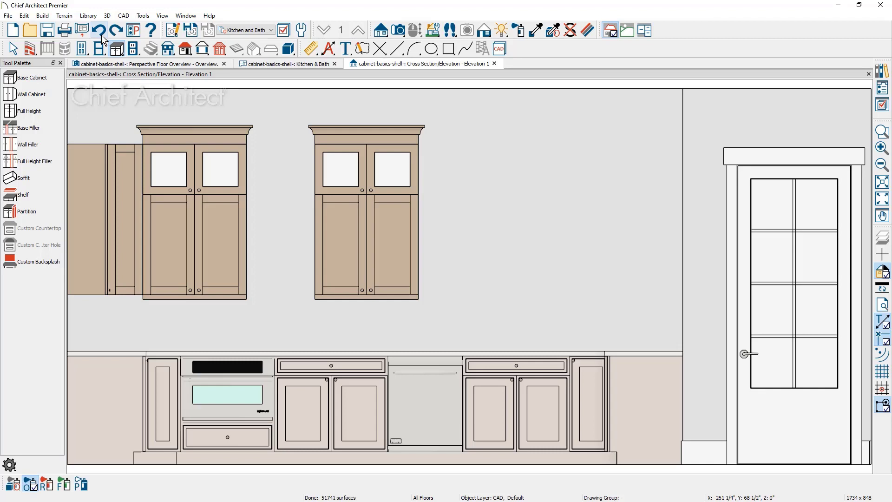
Load the glass-door wall cabinet's properties with the Object Eyedropper, deselect them all and include only Moldings.
{"action": "left_click", "coordinate": [553, 30]}
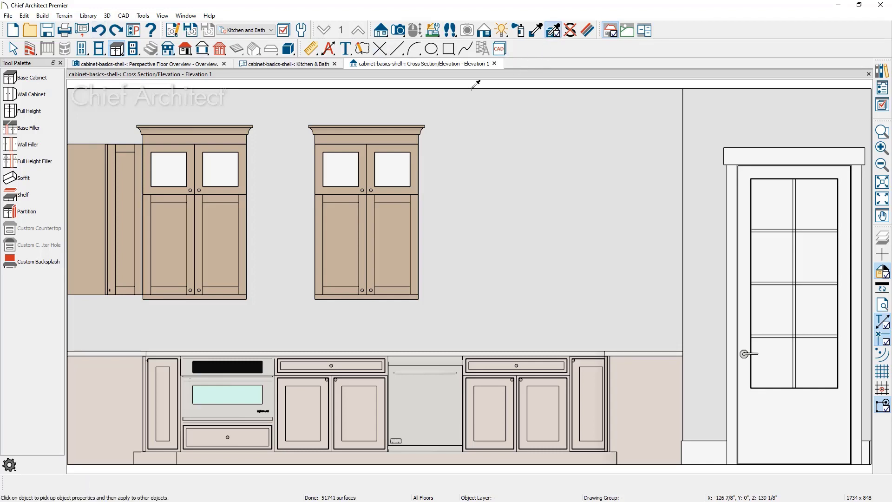
{"action": "left_click", "coordinate": [216, 234]}
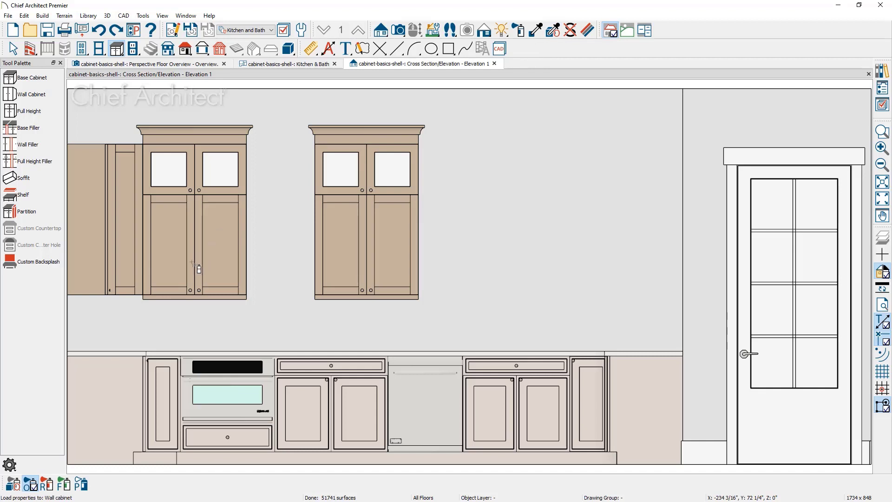
{"action": "left_click", "coordinate": [15, 486]}
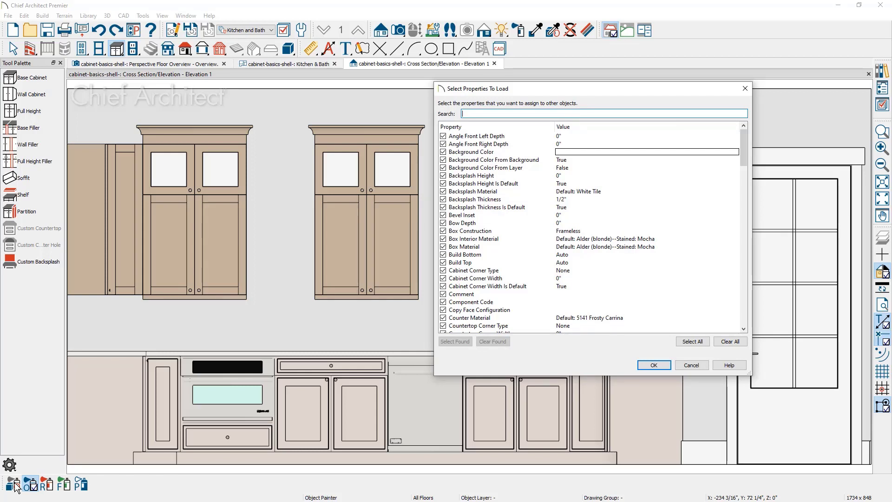
{"action": "left_click", "coordinate": [726, 341]}
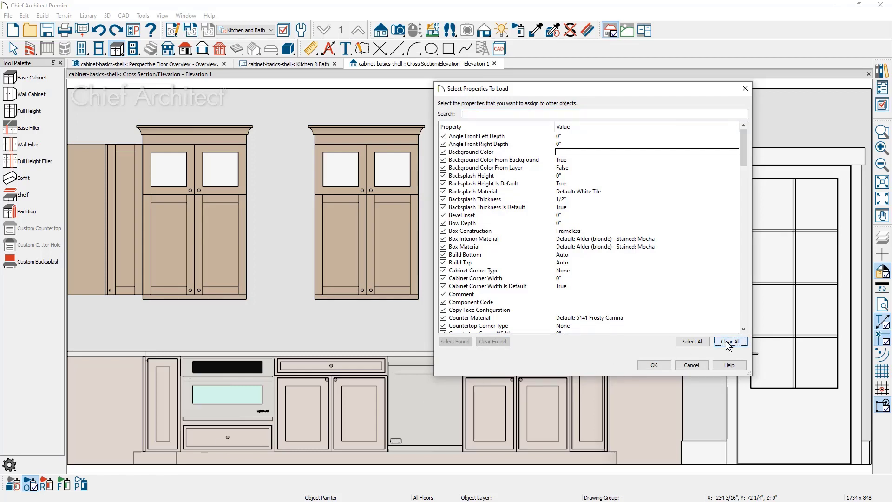
{"action": "left_click", "coordinate": [493, 110]}
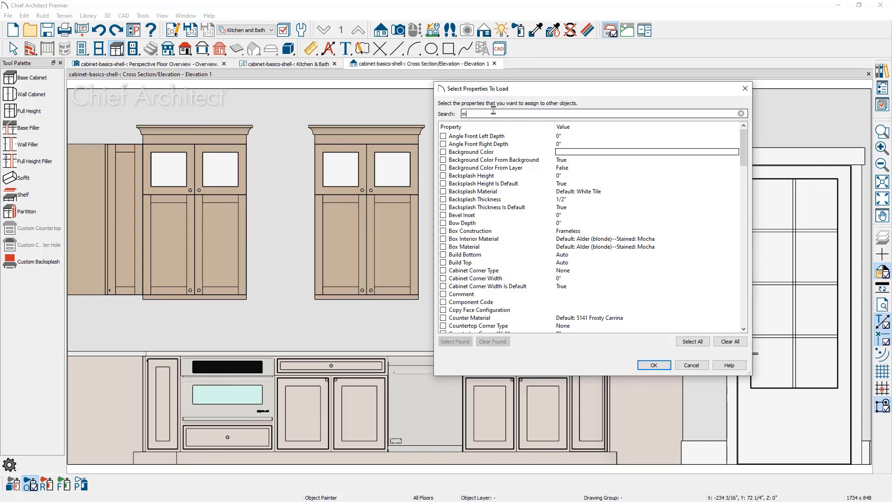
{"action": "type", "text": "mold"}
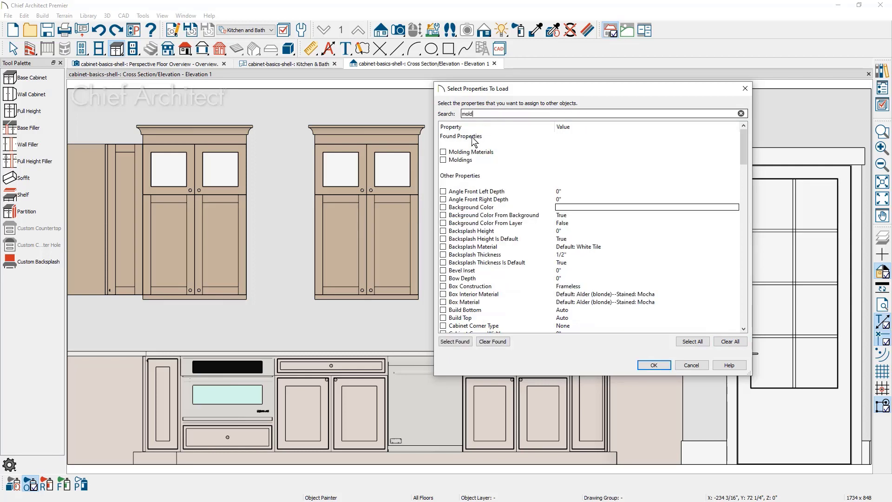
{"action": "left_click", "coordinate": [447, 160]}
{"action": "left_click", "coordinate": [442, 160]}
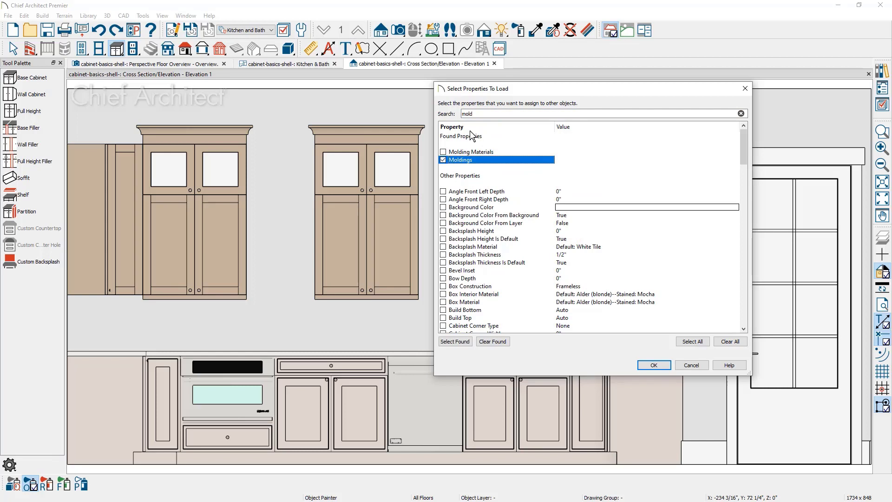
Include Copy Face Configuration among the loaded properties and apply them to the corner wall cabinet.
{"action": "double_click", "coordinate": [457, 113]}
{"action": "type", "text": "face"}
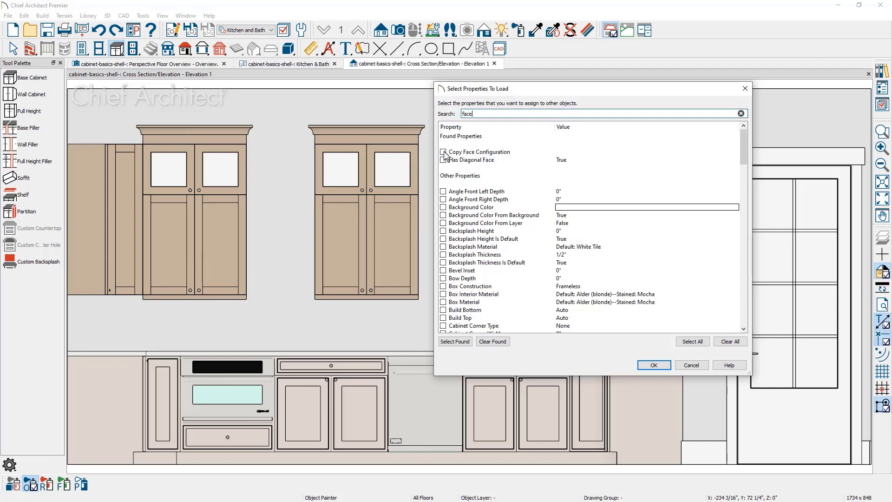
{"action": "left_click", "coordinate": [443, 152]}
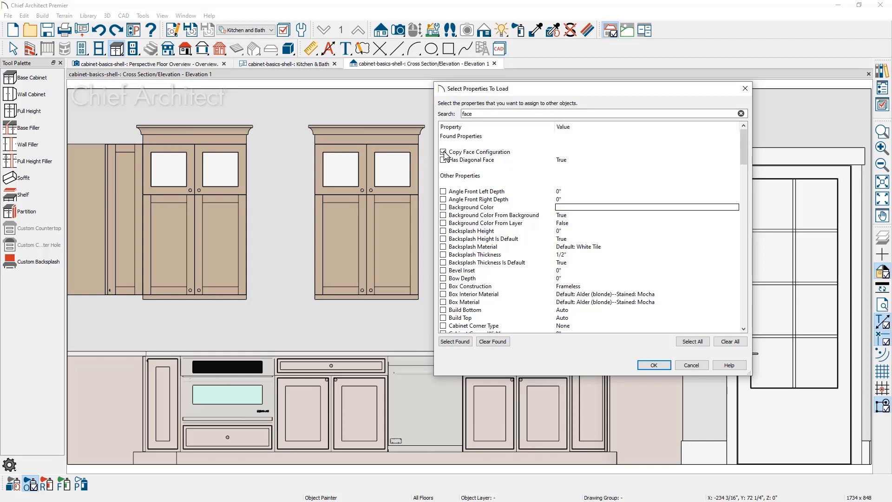
{"action": "left_click", "coordinate": [651, 365]}
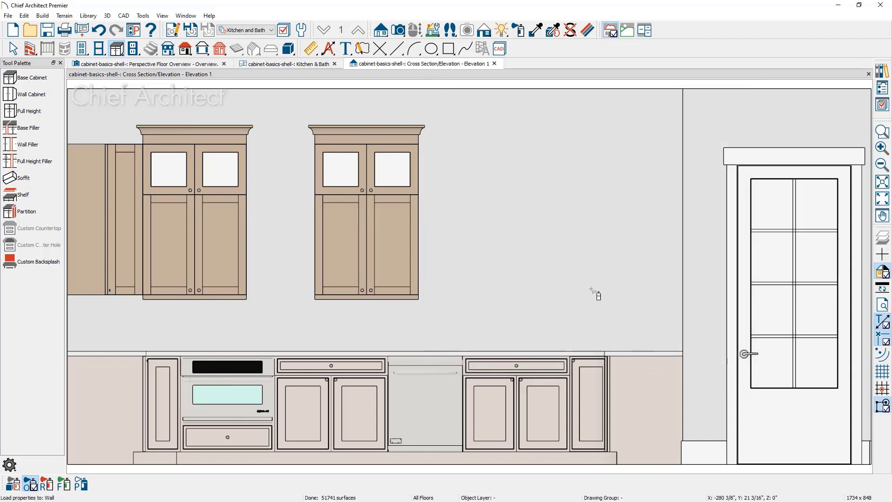
{"action": "left_click", "coordinate": [126, 234]}
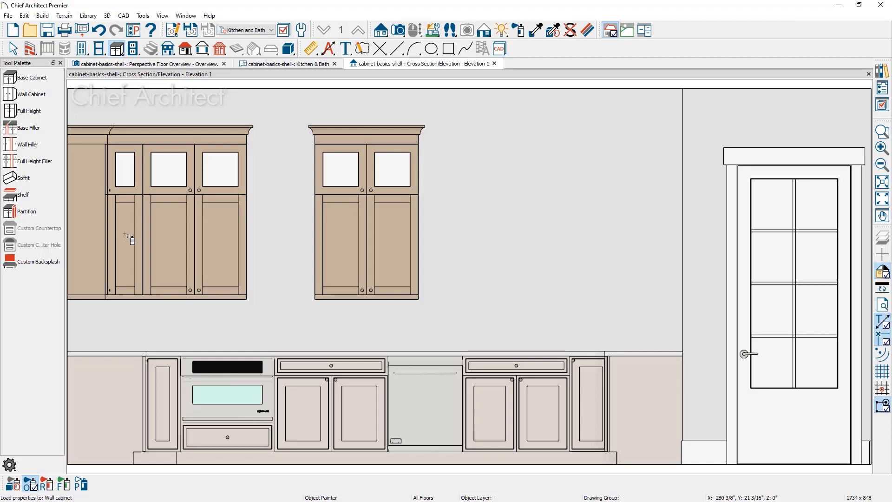
Move the separate glass-door wall cabinet along the wall until it meets the corner near the door.
{"action": "key", "text": "shift+b"}
{"action": "key", "text": "space"}
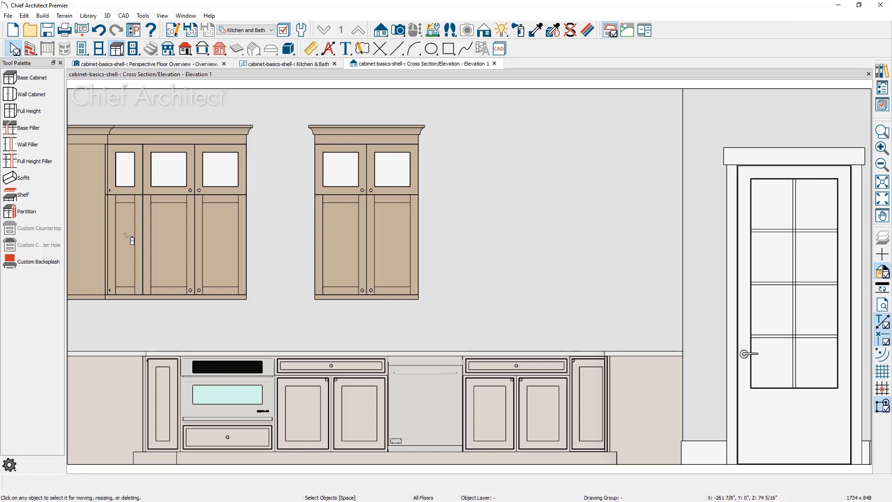
{"action": "left_click", "coordinate": [366, 218]}
{"action": "left_click_drag", "start_coordinate": [367, 218], "coordinate": [651, 225]}
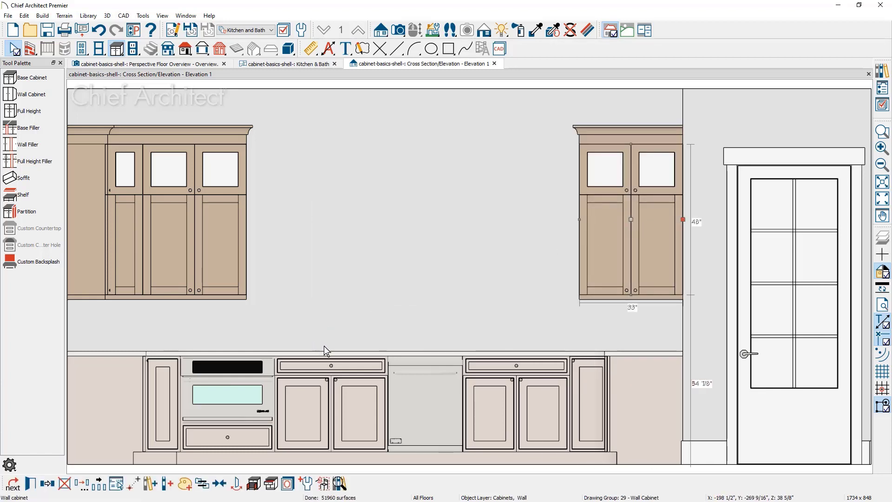
Place a standard window in the wall beside the first glass-door cabinet, above the sink-side base cabinets.
{"action": "left_click", "coordinate": [100, 49]}
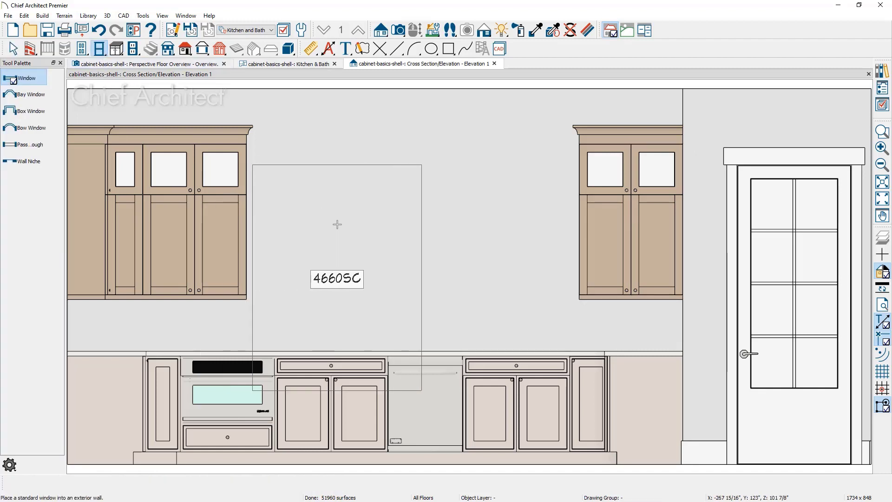
{"action": "left_click", "coordinate": [342, 216]}
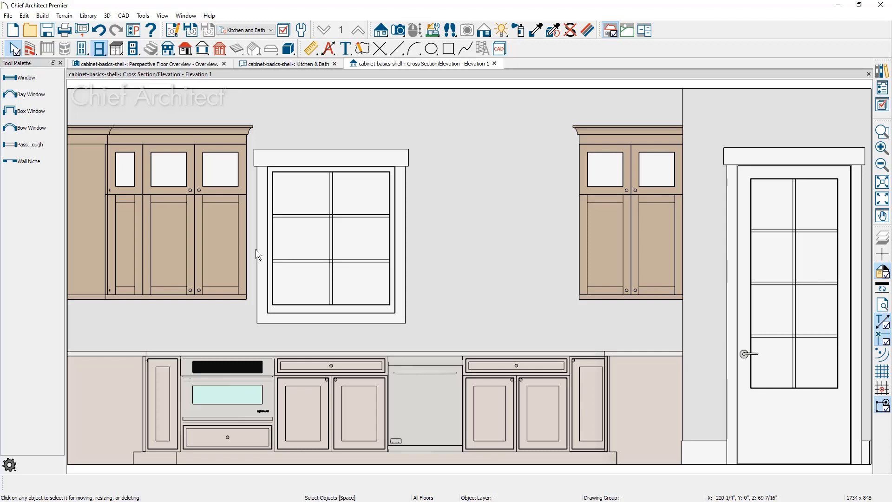
Create a copy of the 33" glass-door wall cabinet reflected about the window.
{"action": "left_click", "coordinate": [229, 263]}
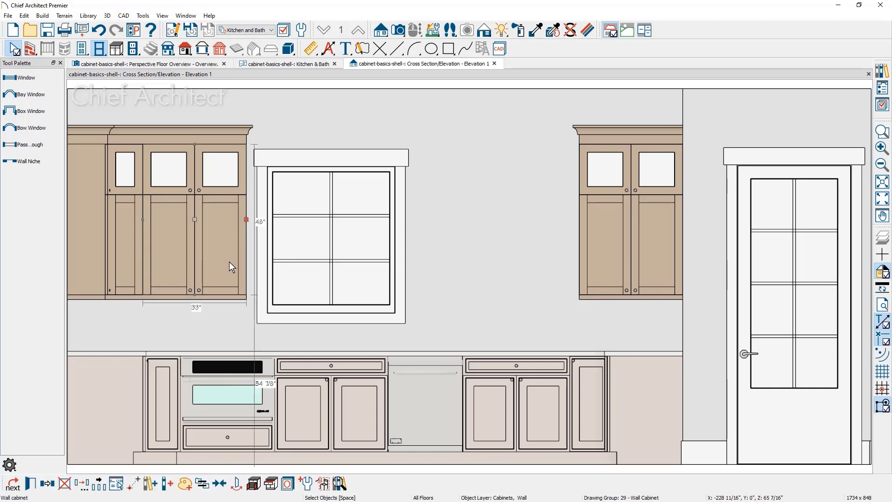
{"action": "left_click", "coordinate": [49, 484]}
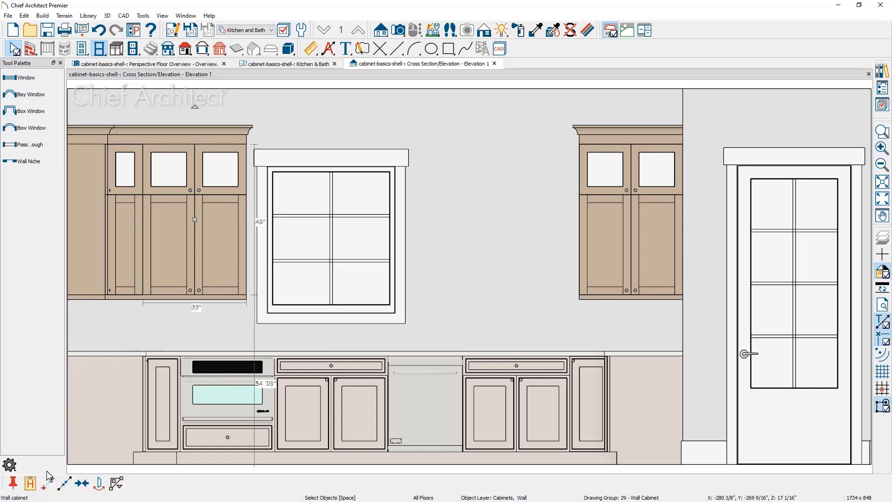
{"action": "left_click", "coordinate": [98, 484]}
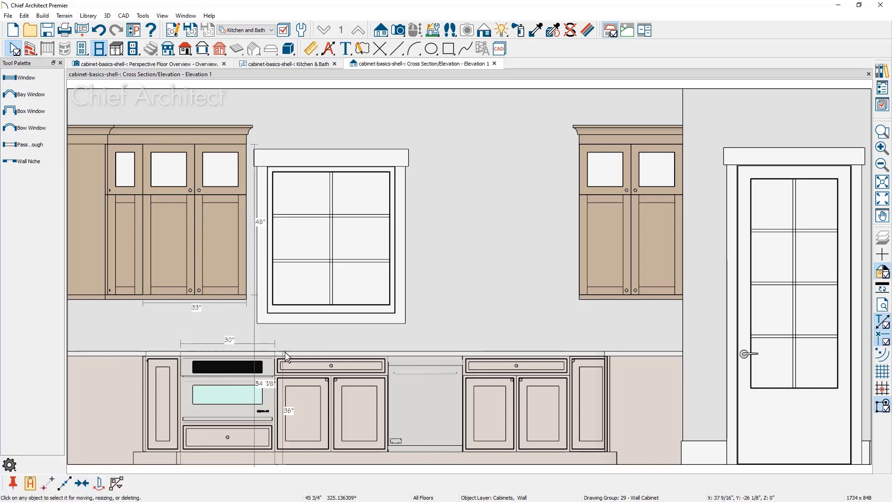
{"action": "left_click", "coordinate": [328, 296]}
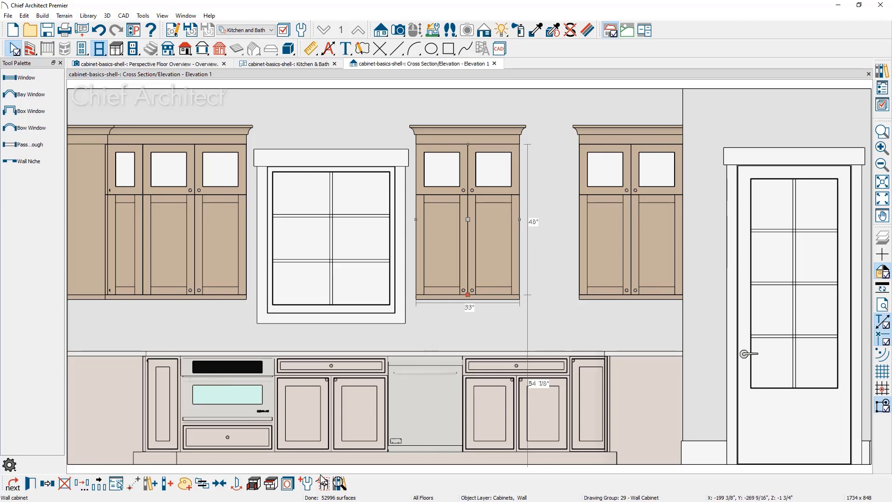
Set the reflected cabinet as the wall cabinet default and place a new wall cabinet in the gap beside it.
{"action": "left_click", "coordinate": [307, 483]}
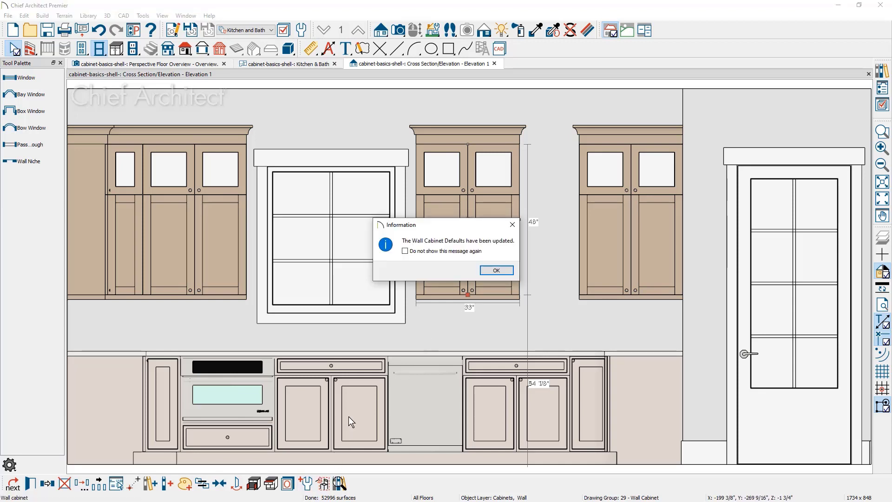
{"action": "left_click", "coordinate": [495, 268]}
{"action": "left_click", "coordinate": [118, 51]}
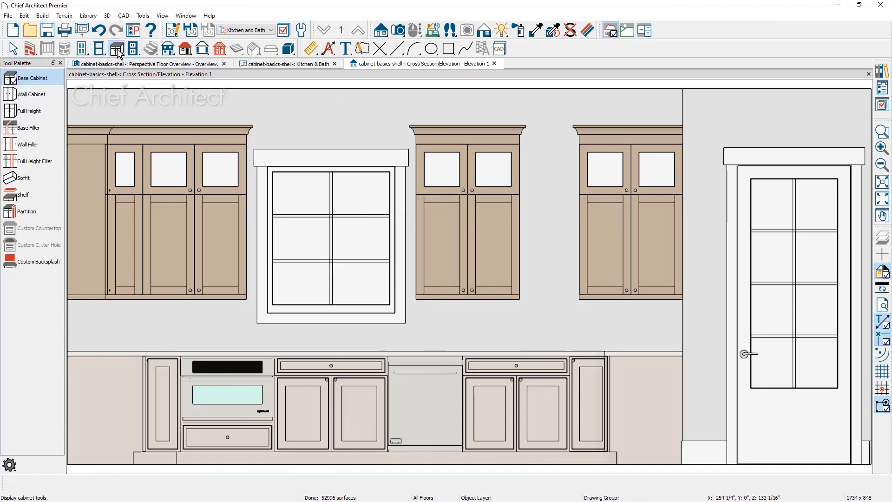
{"action": "left_click", "coordinate": [31, 94]}
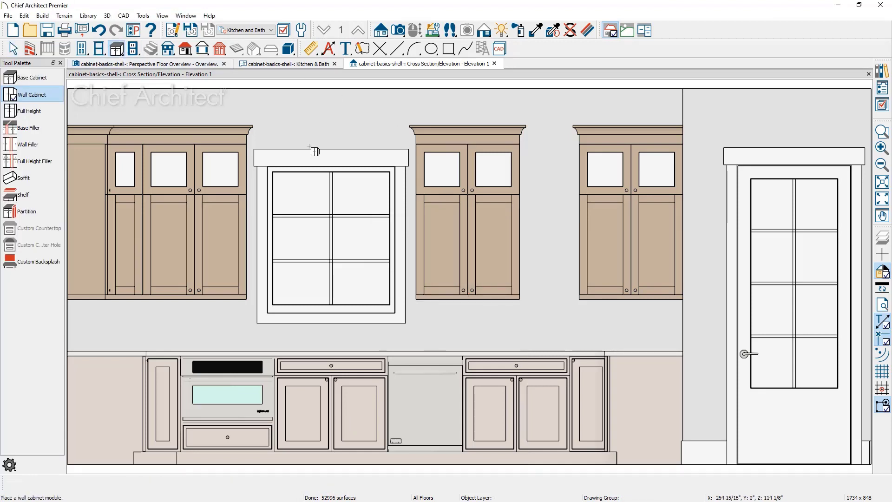
{"action": "left_click", "coordinate": [572, 213]}
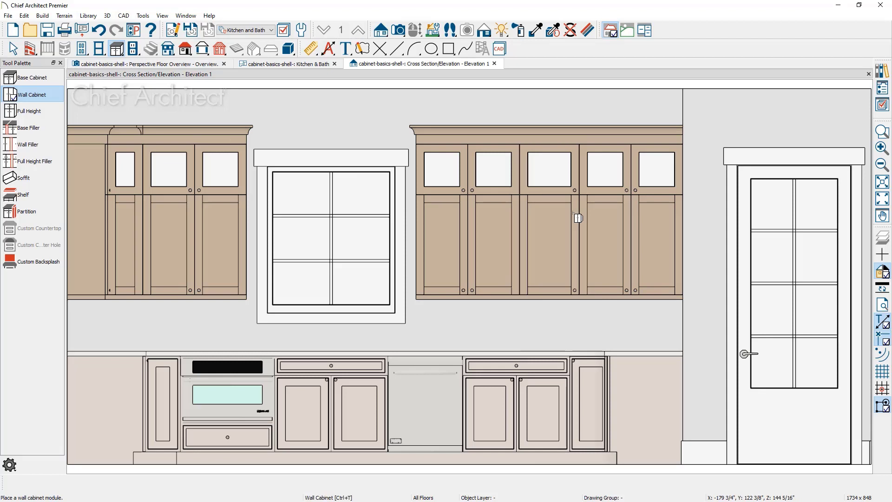
Try the Backsplash To Base Below option on the 19" wall cabinet, and turn it off again.
{"action": "key", "text": "shift+t"}
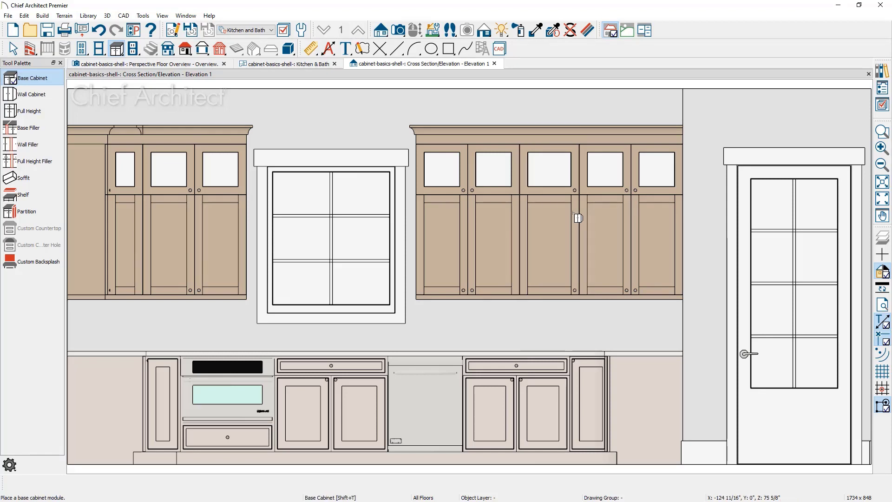
{"action": "key", "text": "space"}
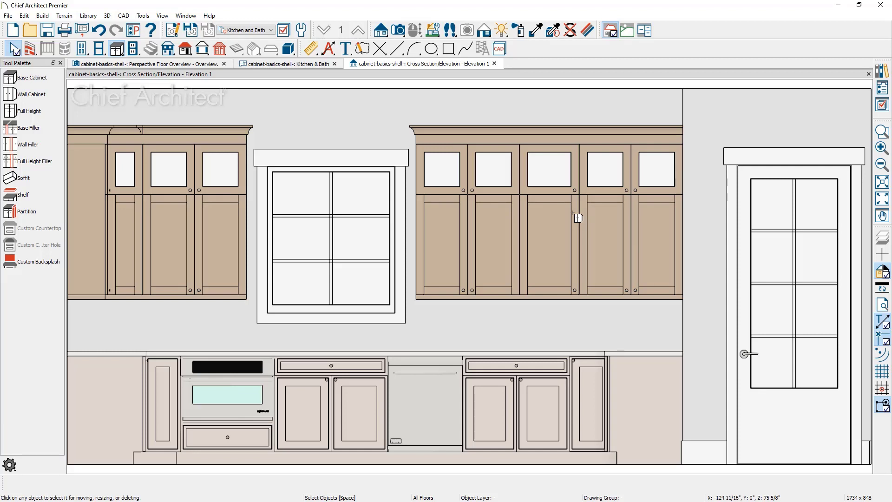
{"action": "double_click", "coordinate": [577, 217]}
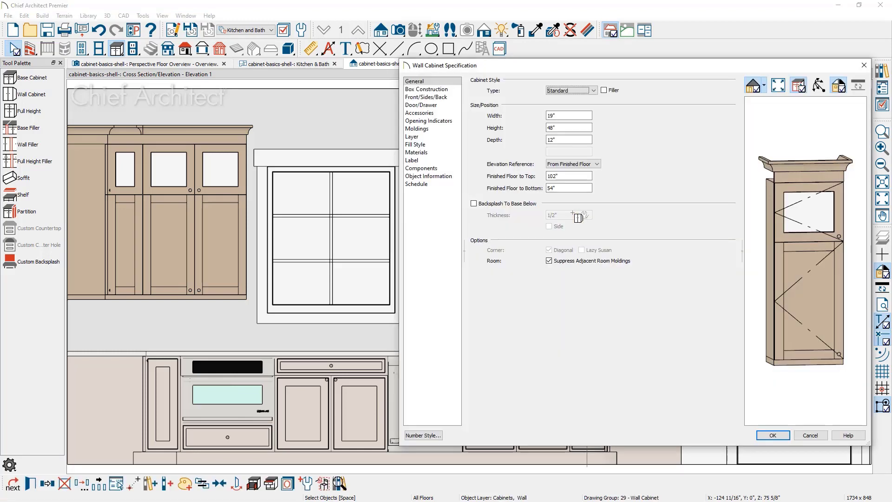
{"action": "left_click", "coordinate": [474, 204]}
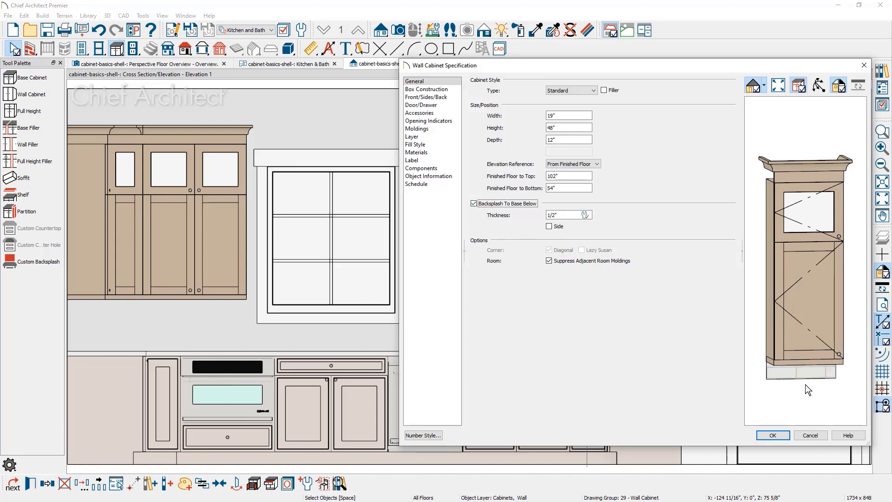
{"action": "left_click", "coordinate": [474, 203]}
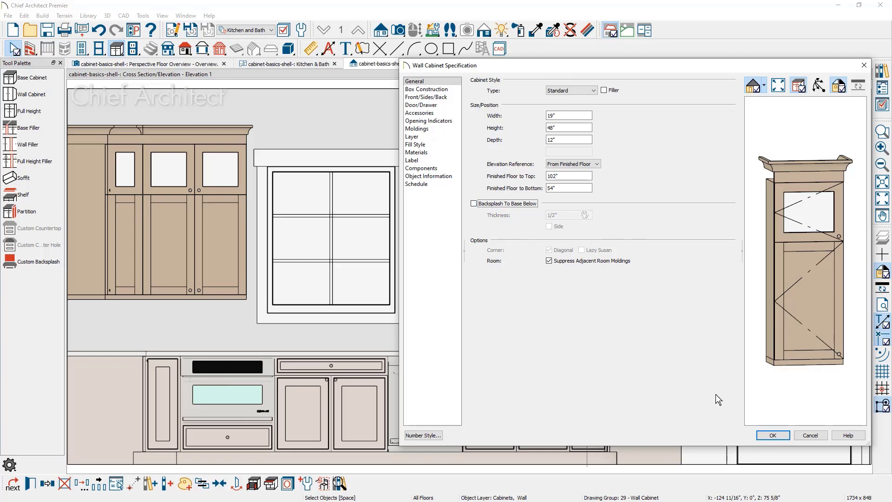
{"action": "left_click", "coordinate": [771, 435]}
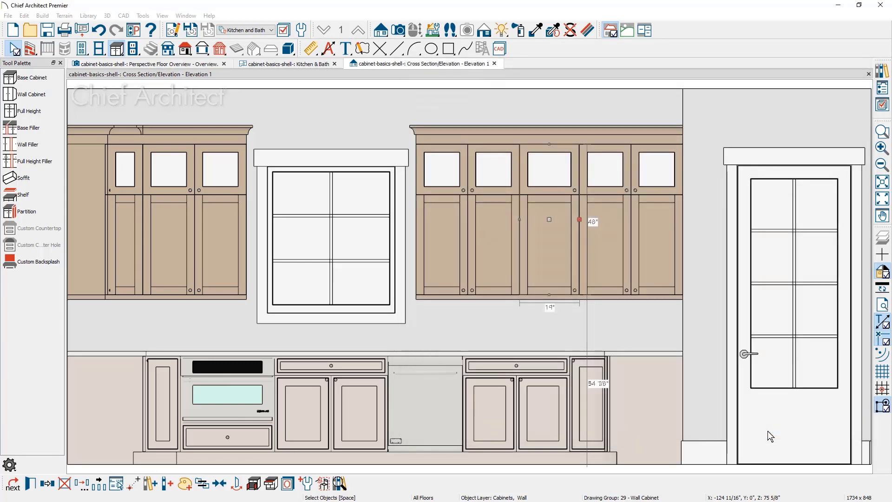
Try the Backsplash option on the 34" base cabinet beside the dishwasher, and turn it off again.
{"action": "double_click", "coordinate": [501, 419]}
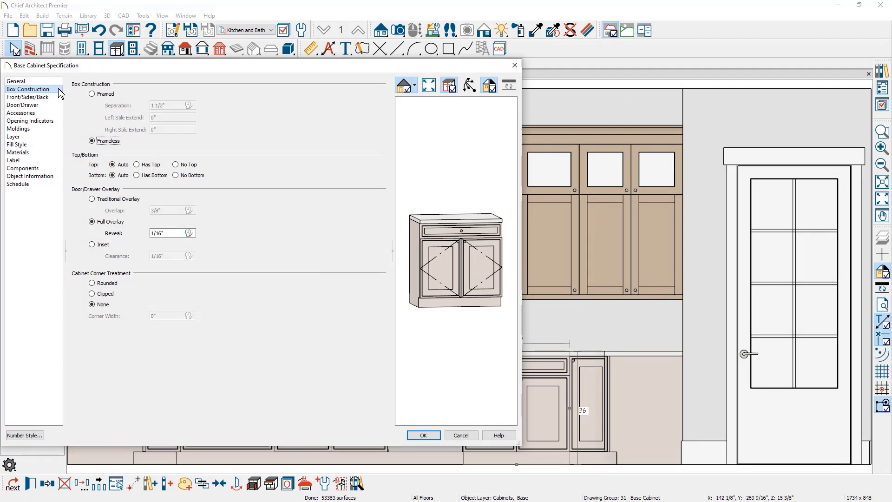
{"action": "left_click", "coordinate": [53, 81]}
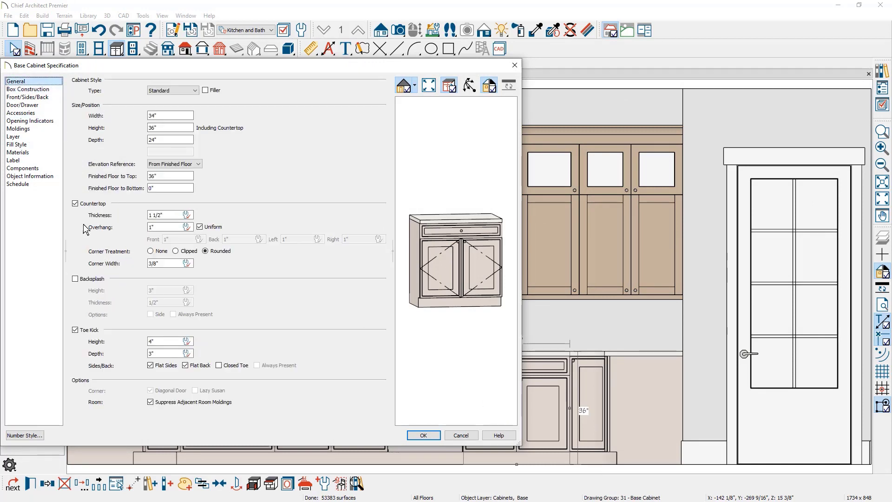
{"action": "left_click", "coordinate": [83, 280]}
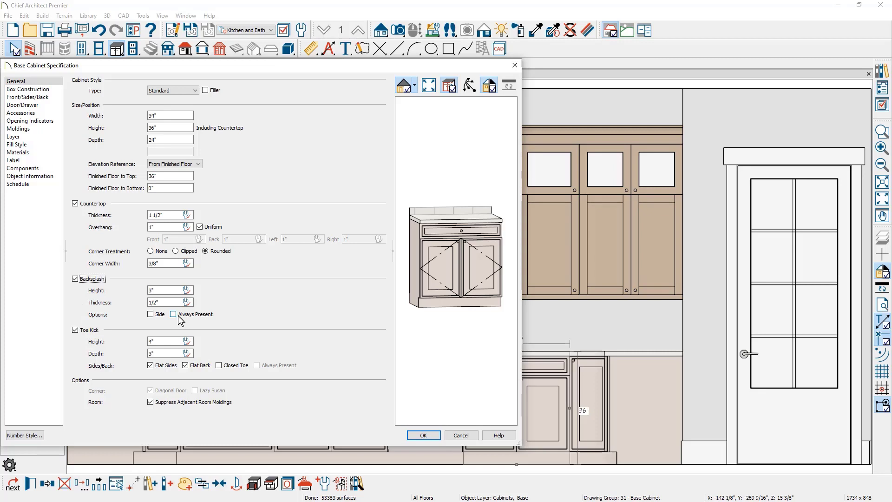
{"action": "left_click", "coordinate": [75, 279]}
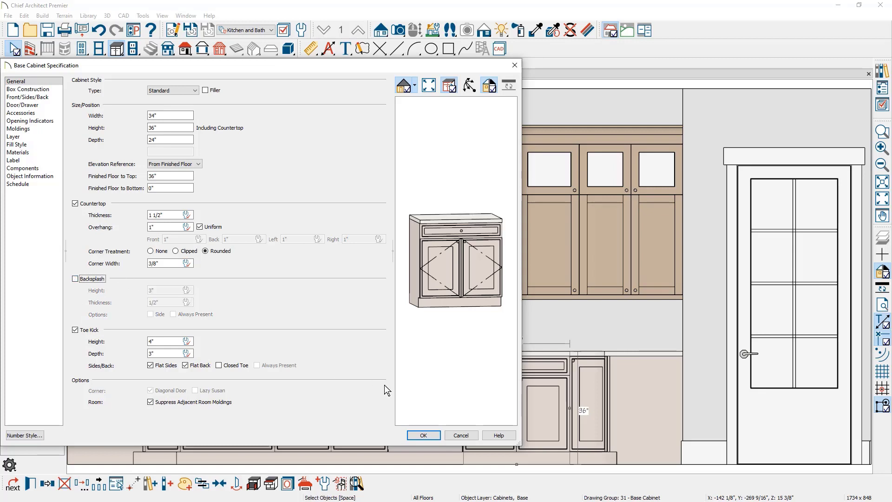
{"action": "left_click", "coordinate": [423, 435]}
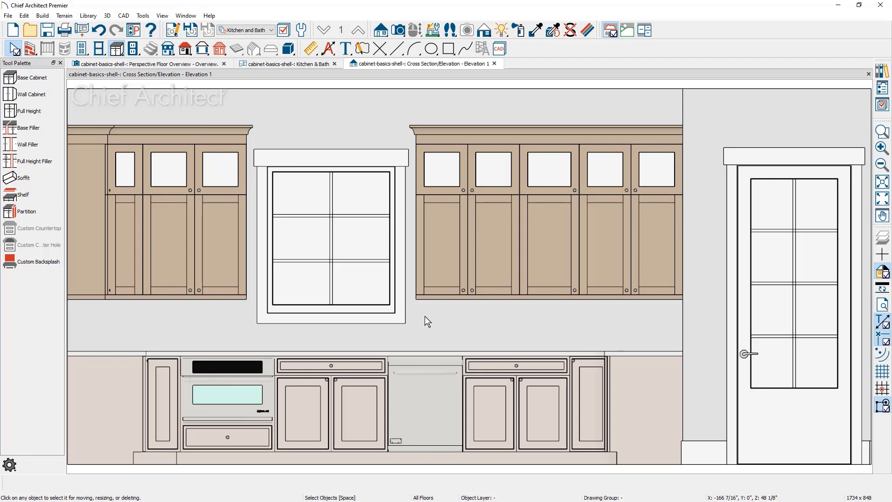
Draw a small rectangular custom backsplash near the oven, and automatically fill the wall area between the base and wall cabinets with another.
{"action": "left_click", "coordinate": [56, 269]}
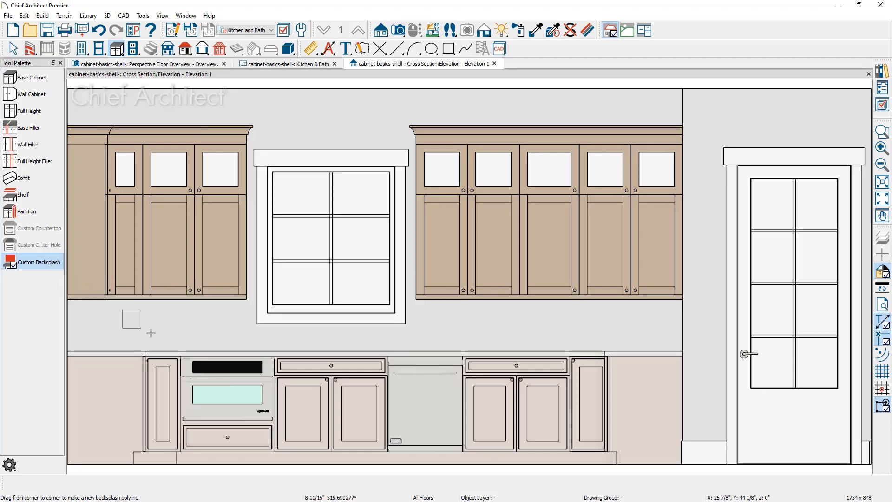
{"action": "left_click_drag", "start_coordinate": [121, 309], "coordinate": [158, 337]}
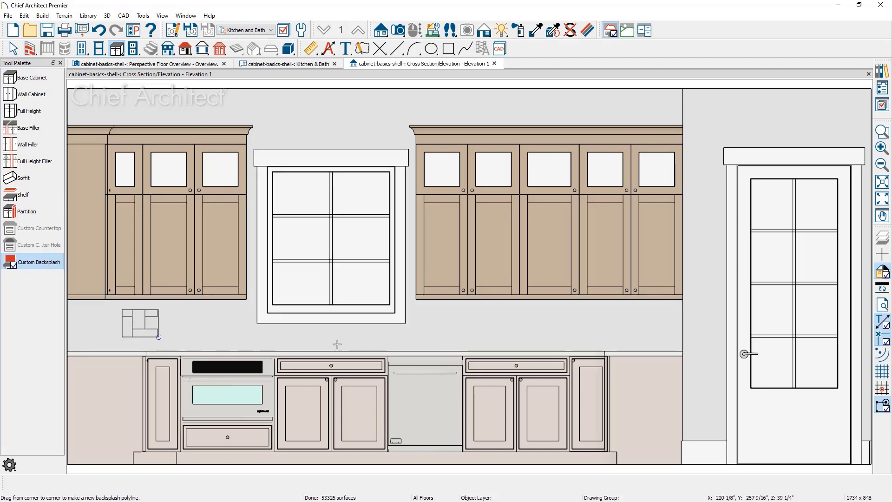
{"action": "left_click", "coordinate": [471, 335]}
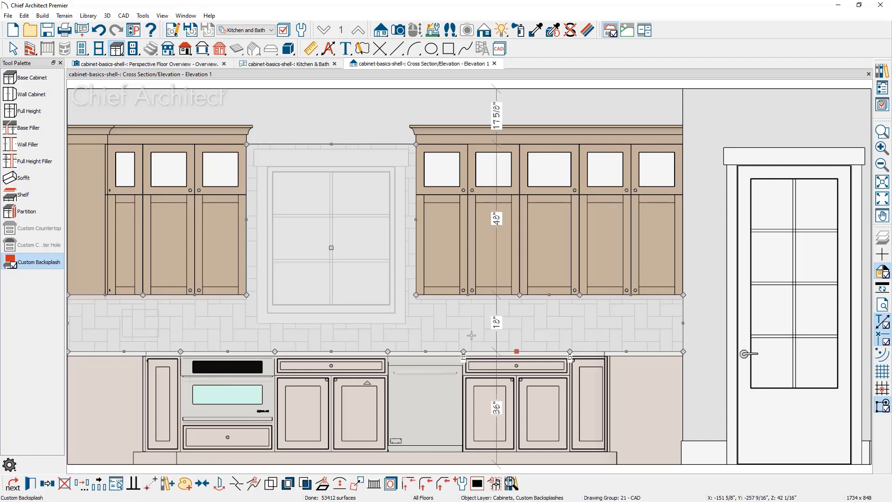
Hide the temporary dimensions and lower the custom backsplash's top edge around the window to the bottom of the wall cabinets.
{"action": "key", "text": "t"}
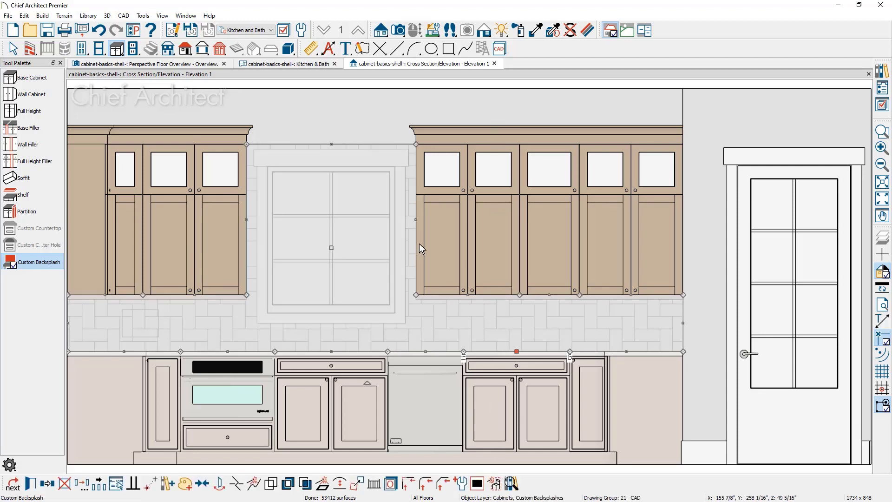
{"action": "left_click_drag", "start_coordinate": [331, 144], "coordinate": [413, 295]}
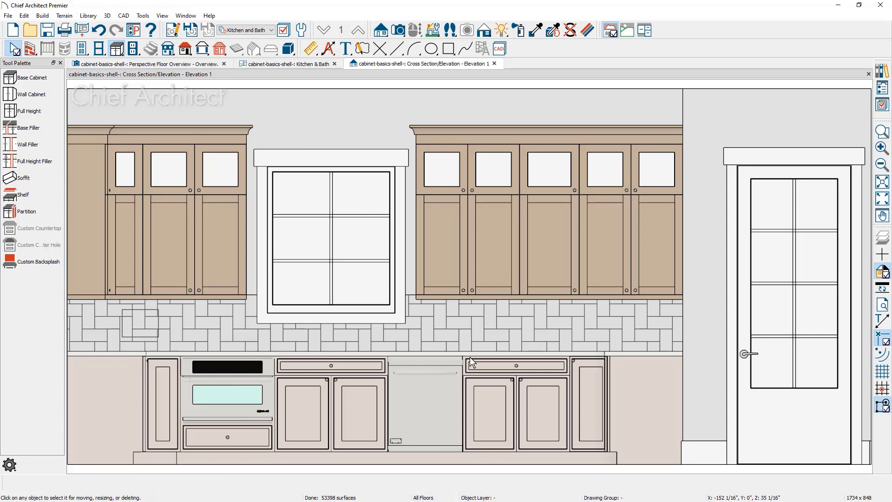